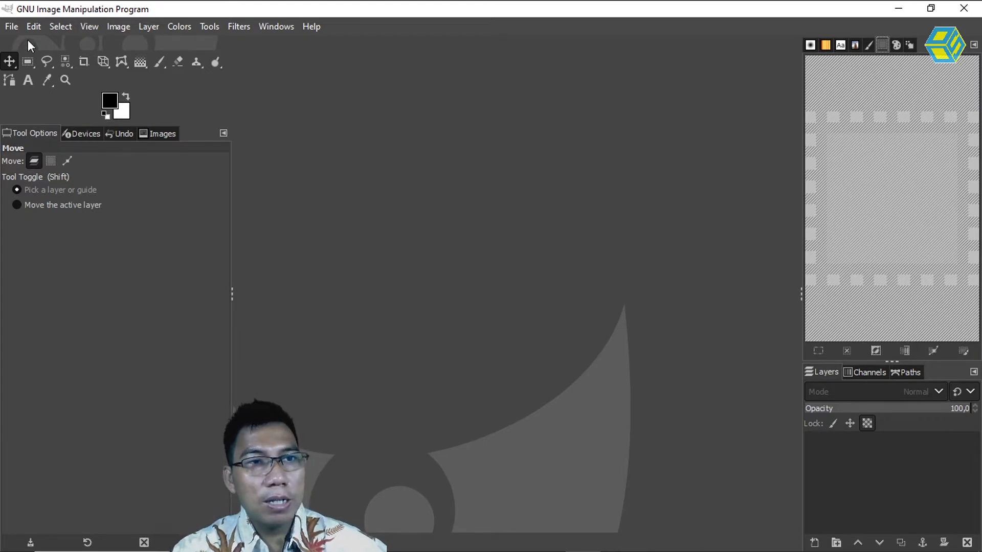
Step: Create a new 1920 × 1080 px image
{"action": "left_click", "coordinate": [11, 26]}
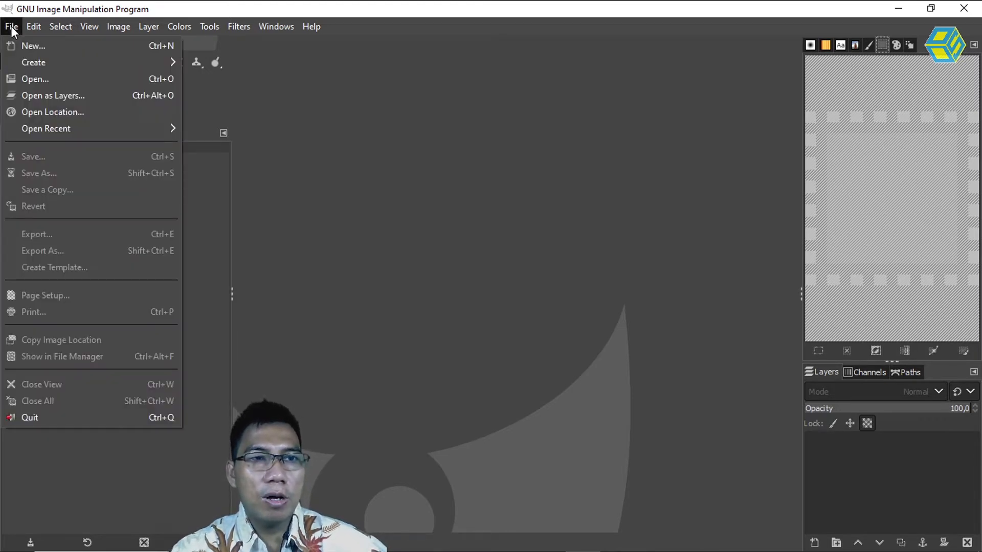
{"action": "left_click", "coordinate": [26, 45]}
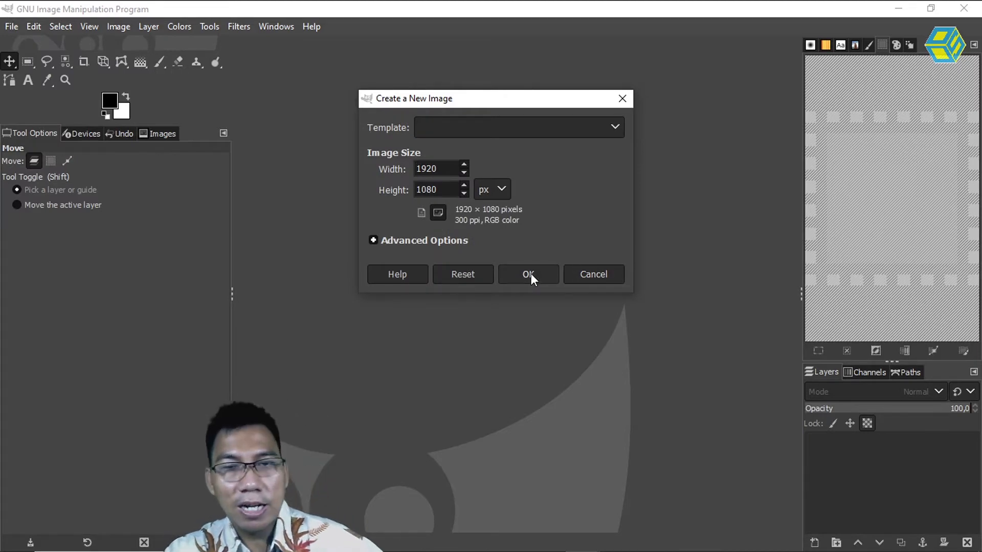
{"action": "left_click", "coordinate": [531, 274]}
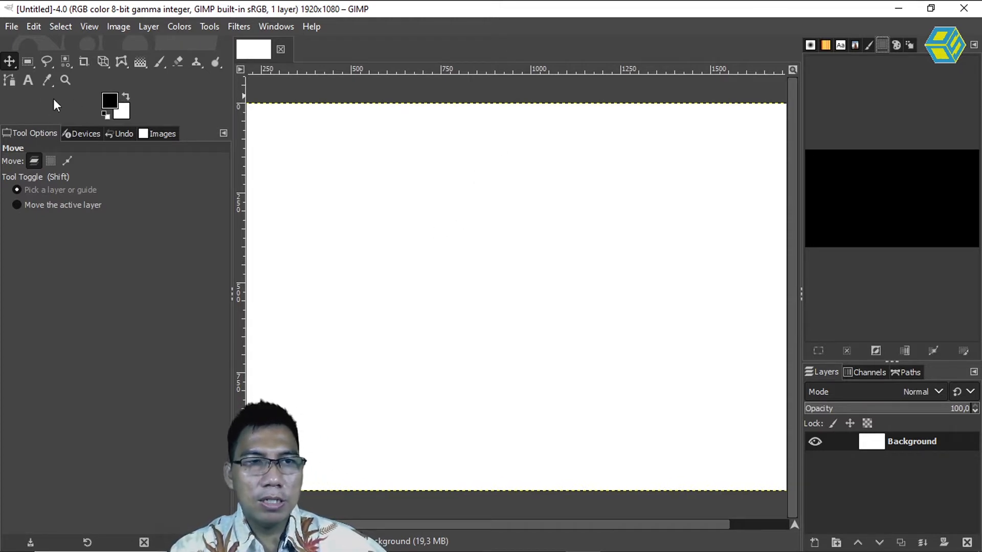
Step: Activate the Text tool and examine its font, color and box options
{"action": "left_click", "coordinate": [27, 80]}
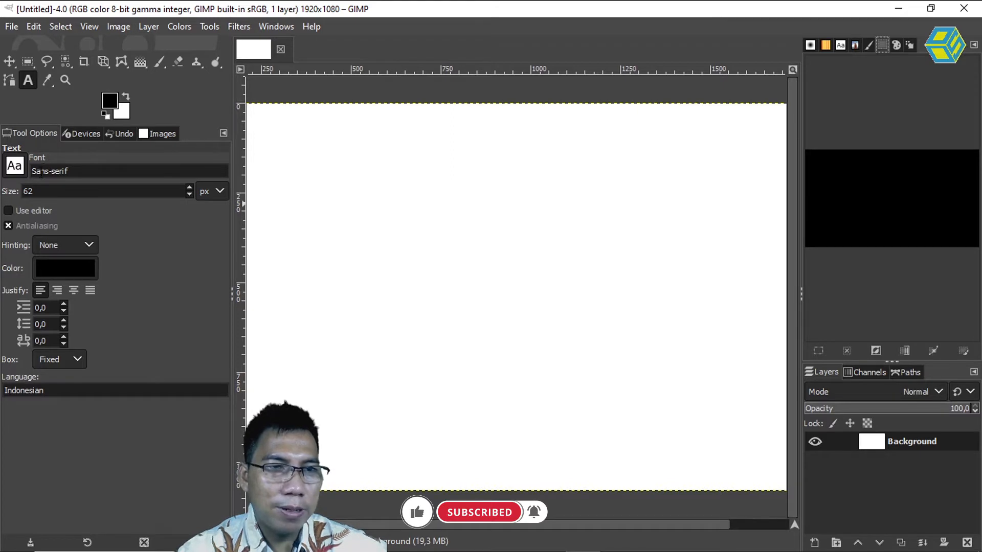
{"action": "left_click", "coordinate": [87, 171]}
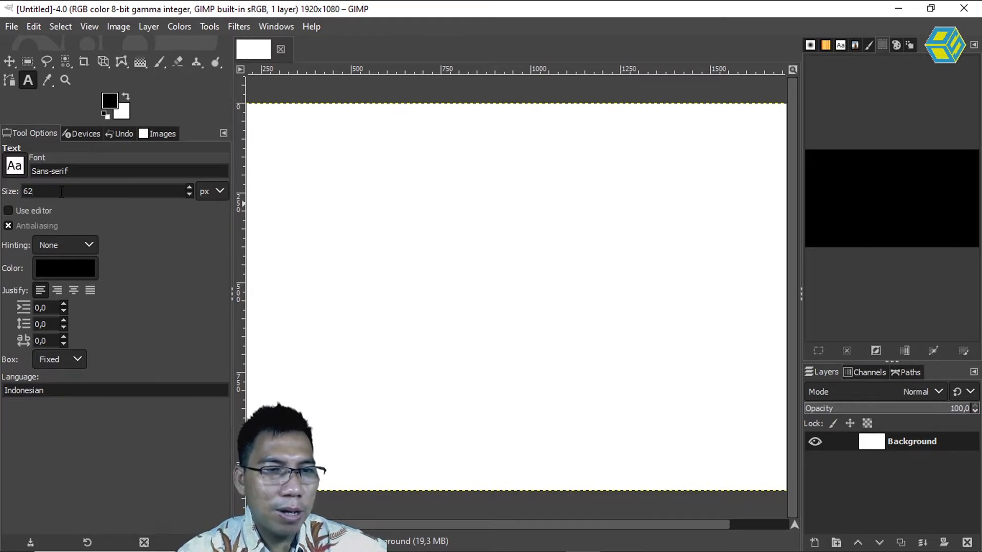
{"action": "left_click", "coordinate": [78, 269]}
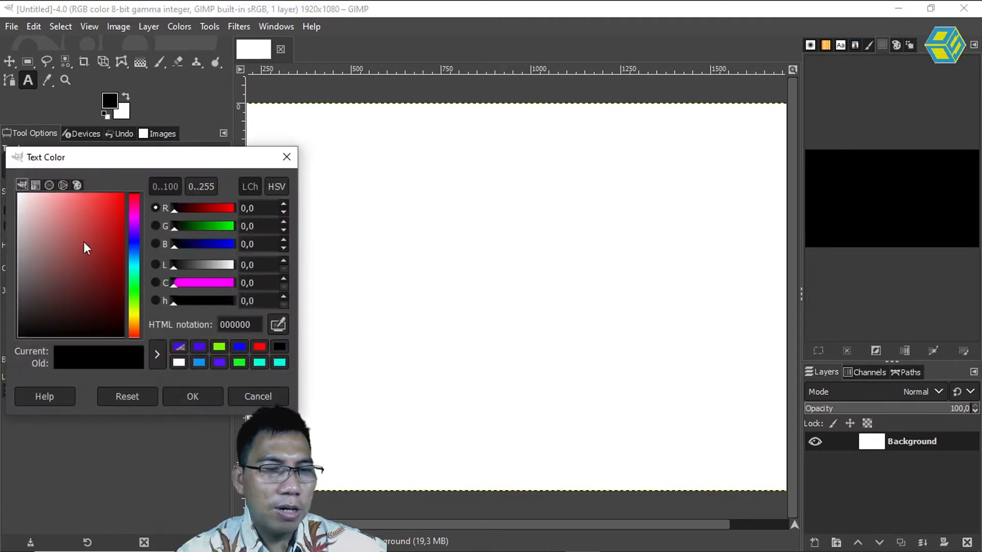
{"action": "left_click", "coordinate": [259, 397]}
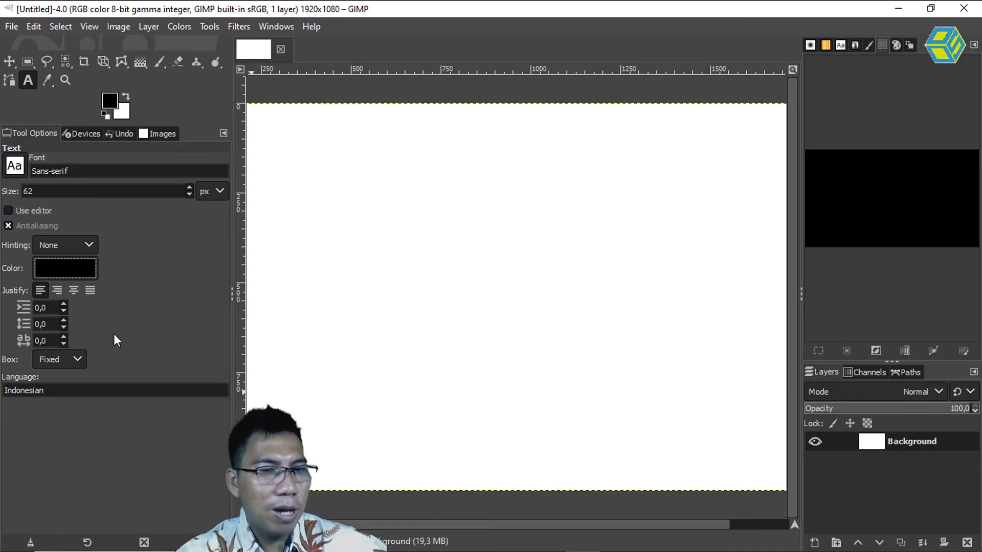
{"action": "left_click", "coordinate": [78, 360]}
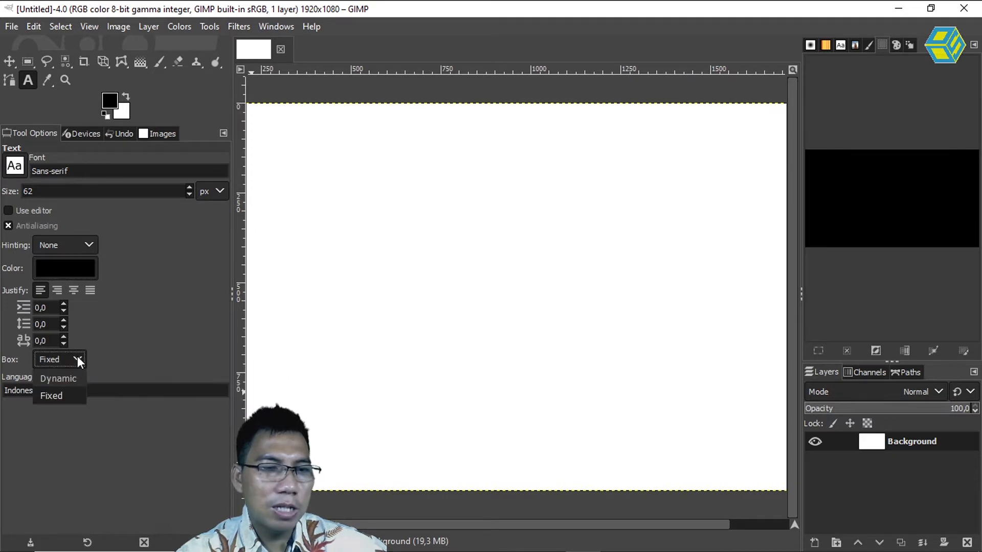
{"action": "left_click", "coordinate": [155, 340]}
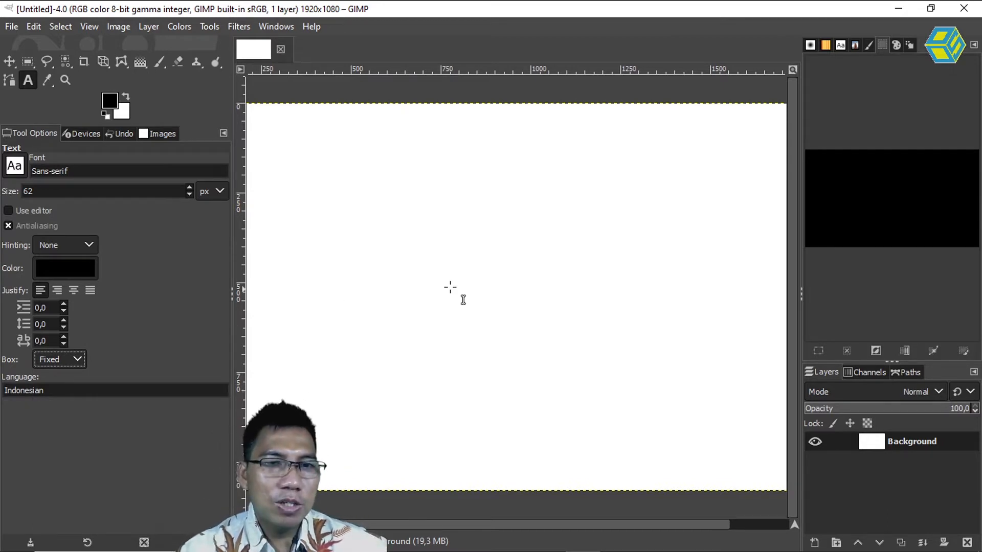
Step: Begin a text box on the canvas and set the text color to red, ff0000
{"action": "left_click", "coordinate": [377, 259]}
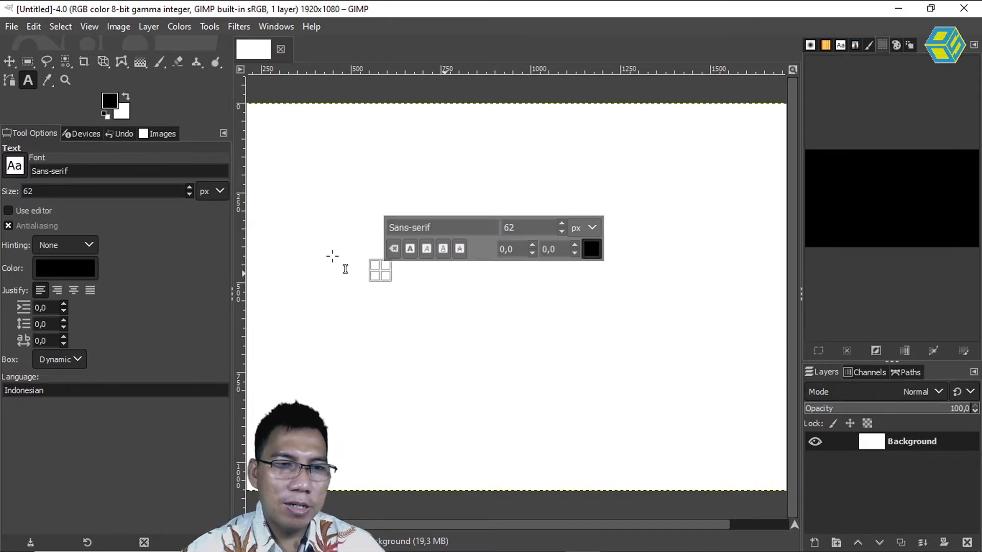
{"action": "left_click", "coordinate": [70, 273]}
{"action": "left_click", "coordinate": [134, 241]}
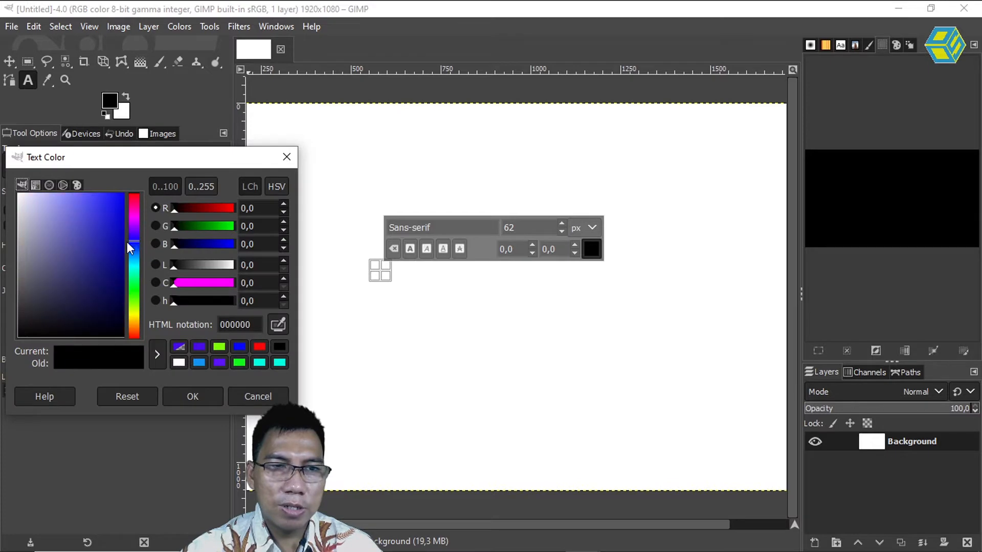
{"action": "left_click", "coordinate": [136, 198]}
{"action": "left_click", "coordinate": [123, 197]}
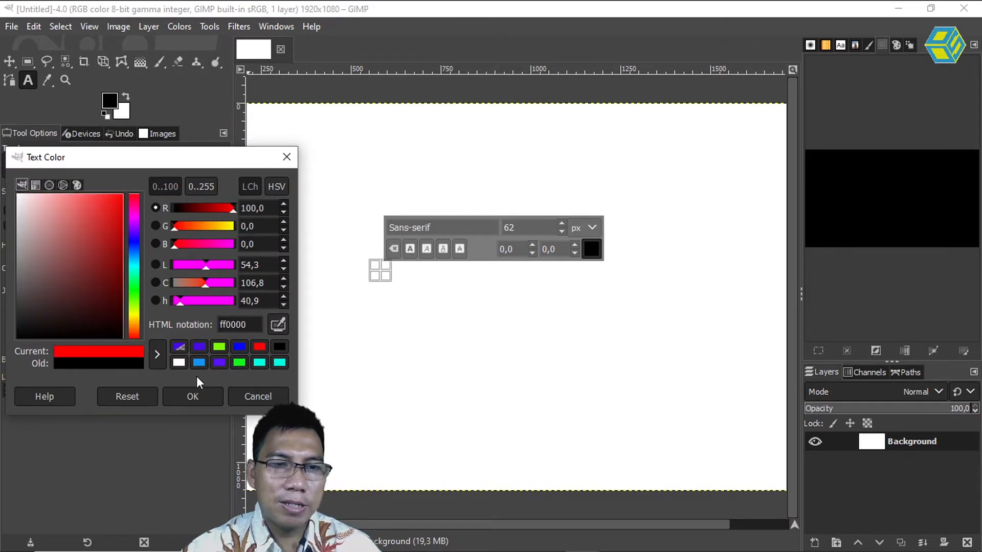
{"action": "left_click", "coordinate": [193, 398]}
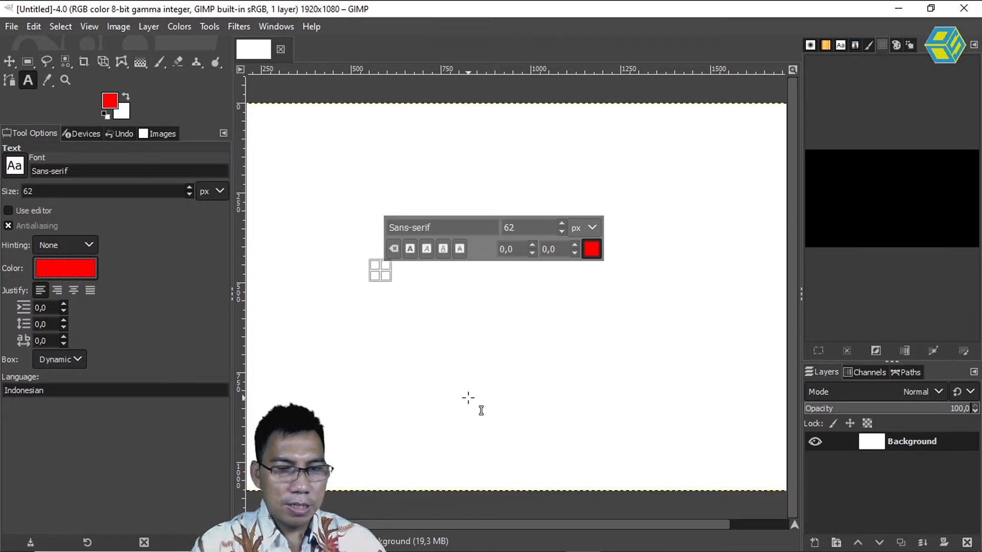
{"action": "key", "text": "shift+s"}
{"action": "left_click", "coordinate": [468, 398]}
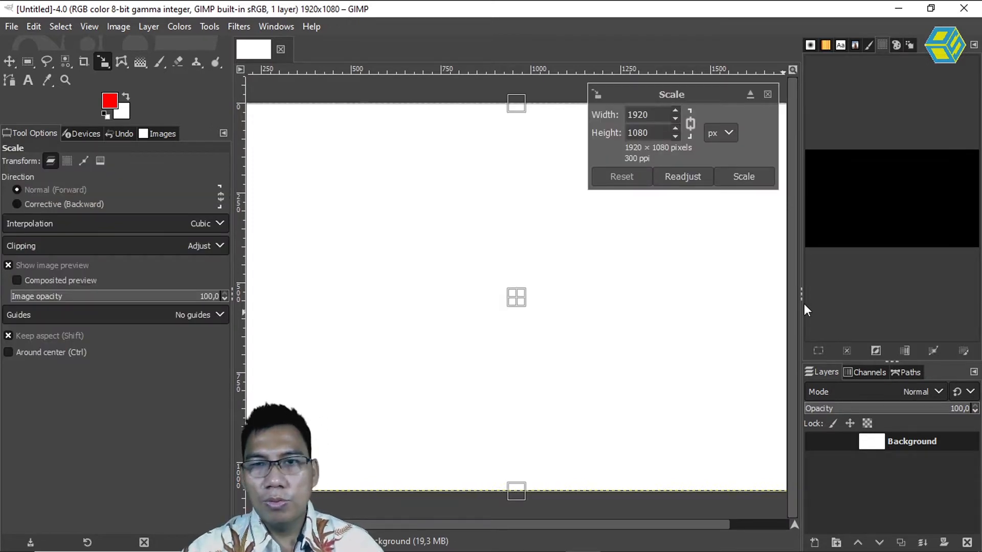
{"action": "left_click", "coordinate": [767, 94]}
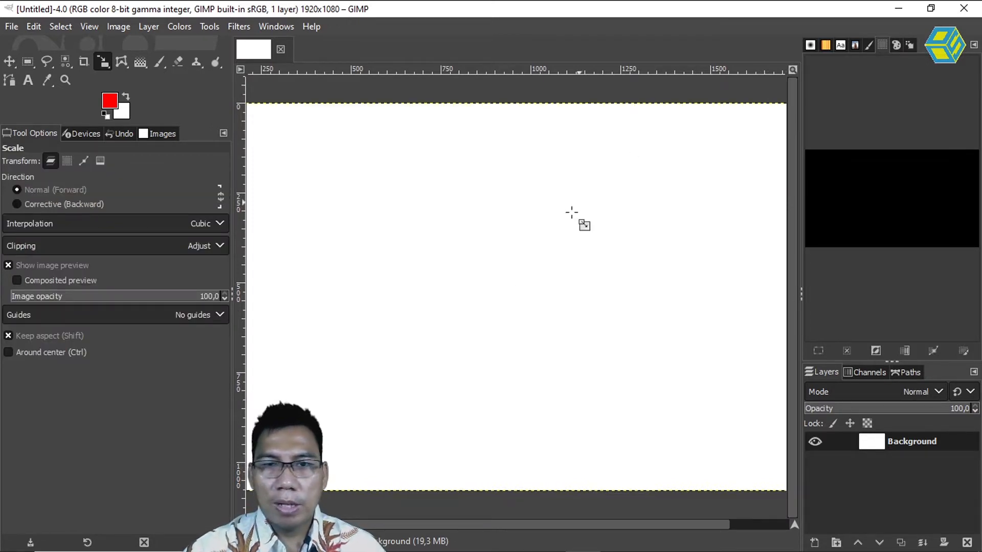
Step: Add a single-line text layer on the canvas reading "SISWANIRO"
{"action": "left_click", "coordinate": [28, 80]}
{"action": "left_click", "coordinate": [343, 267]}
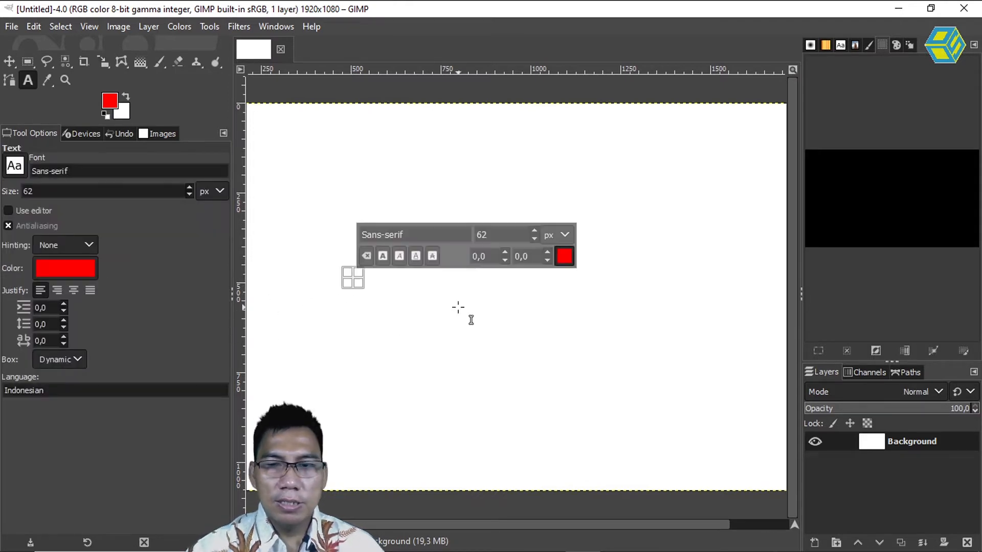
{"action": "type", "text": "SIS"}
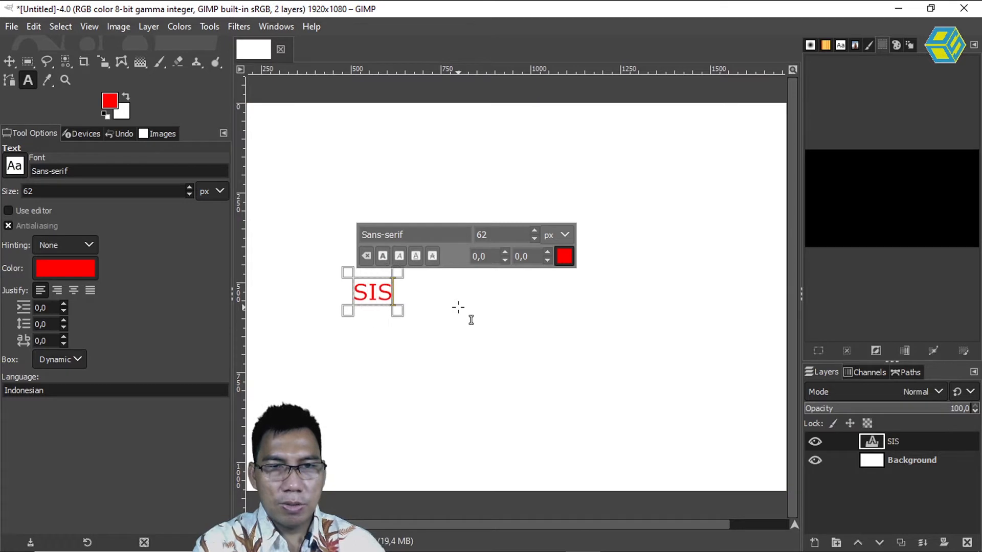
{"action": "type", "text": "WANIRO"}
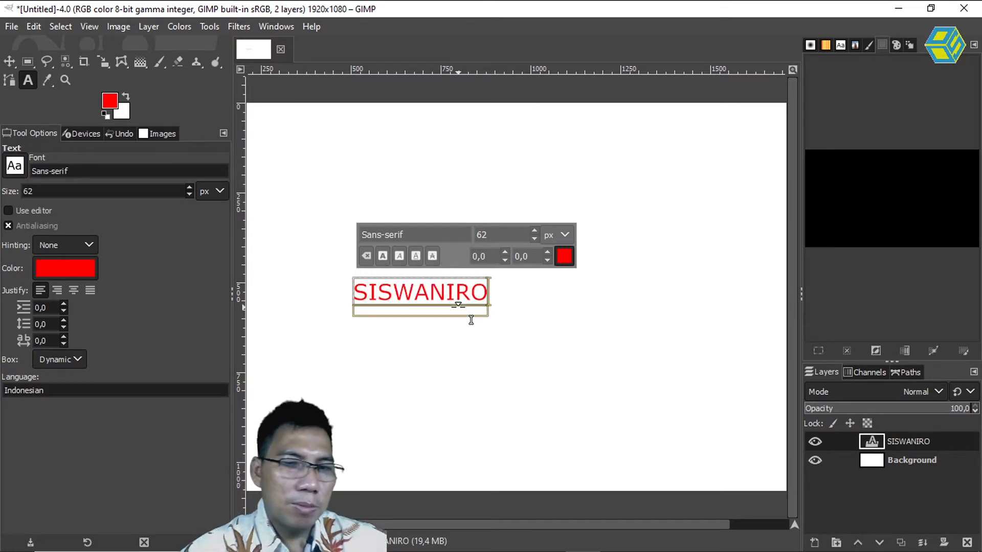
{"action": "key", "text": "BackSpace"}
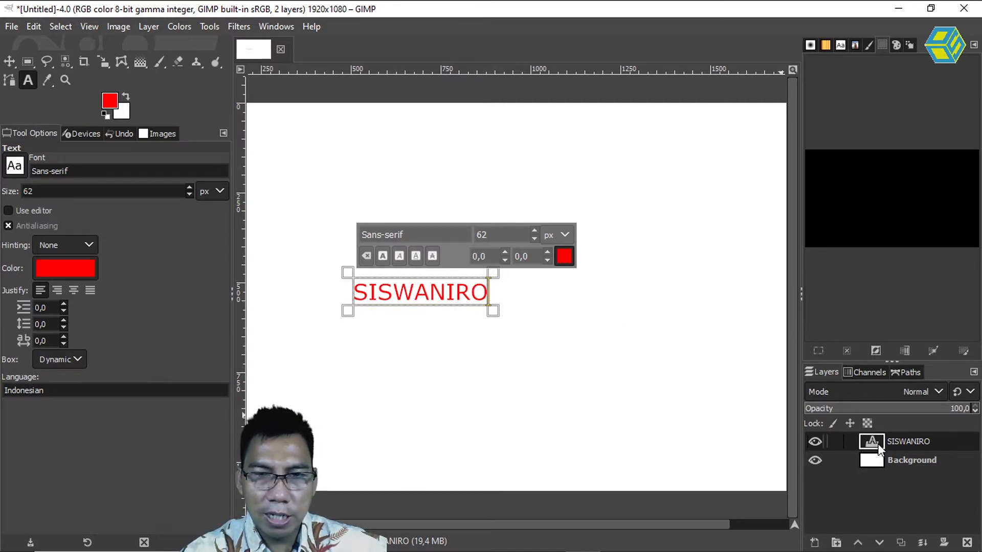
Step: Set the font of the whole SISWANIRO text to Agency FB Bold Condensed
{"action": "left_click_drag", "start_coordinate": [368, 304], "coordinate": [495, 309]}
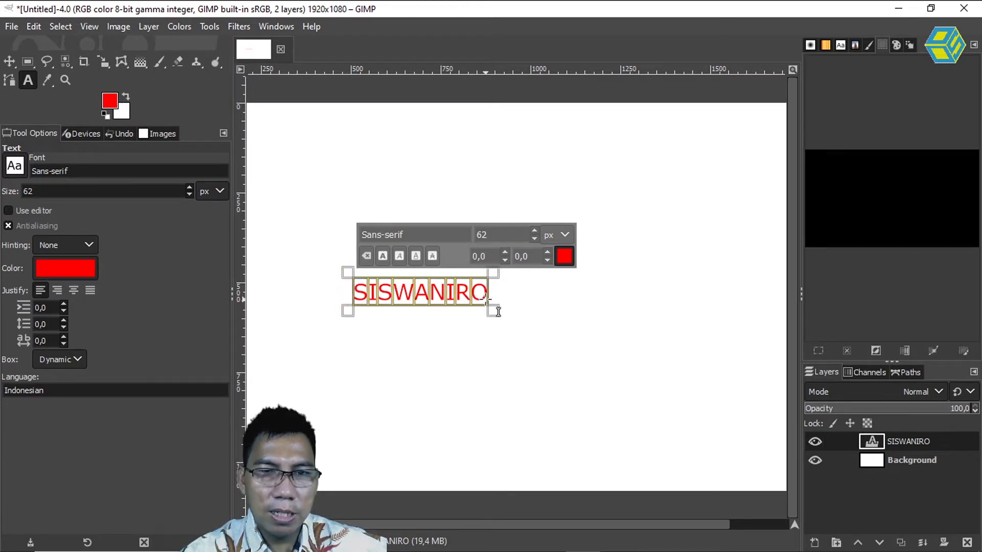
{"action": "triple_click", "coordinate": [91, 172]}
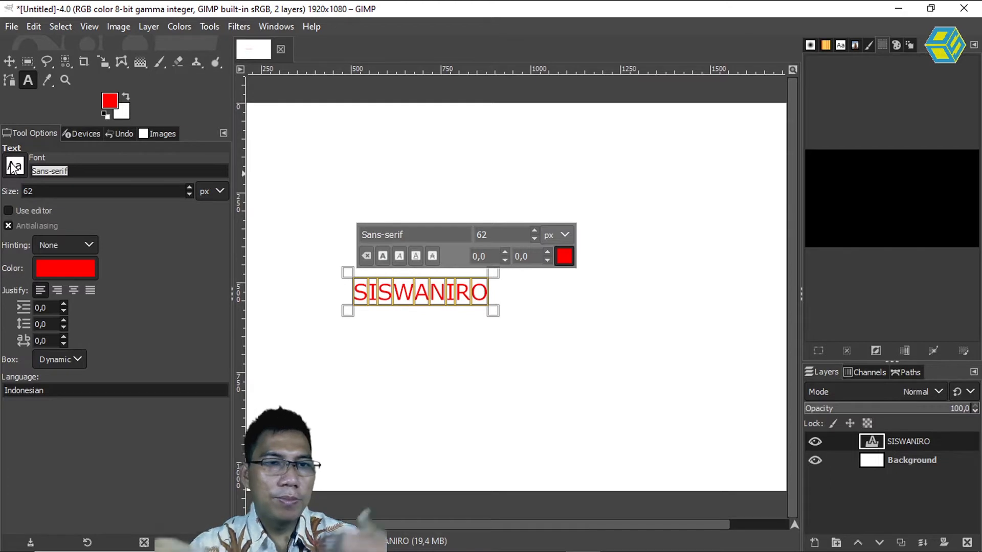
{"action": "type", "text": "A"}
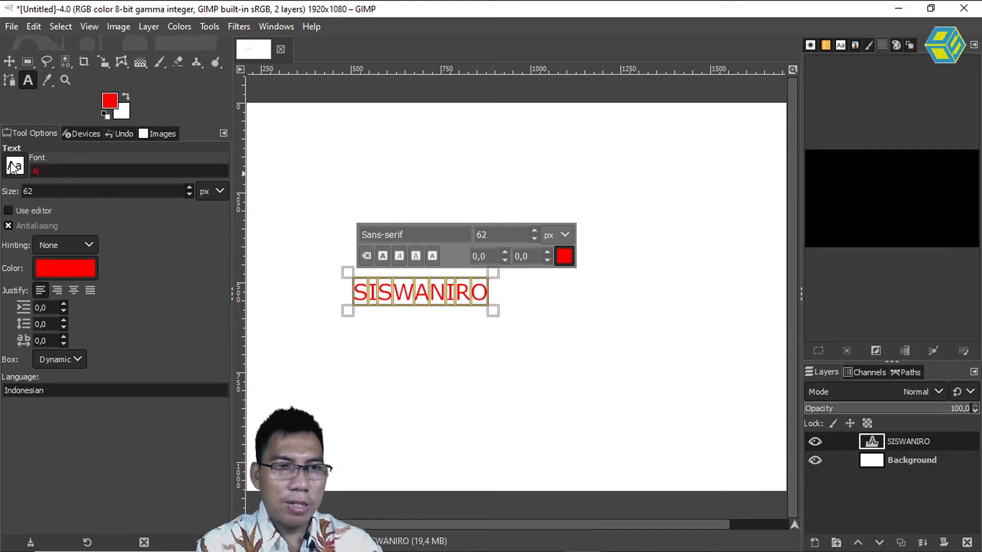
{"action": "key", "text": "BackSpace"}
{"action": "type", "text": "age"}
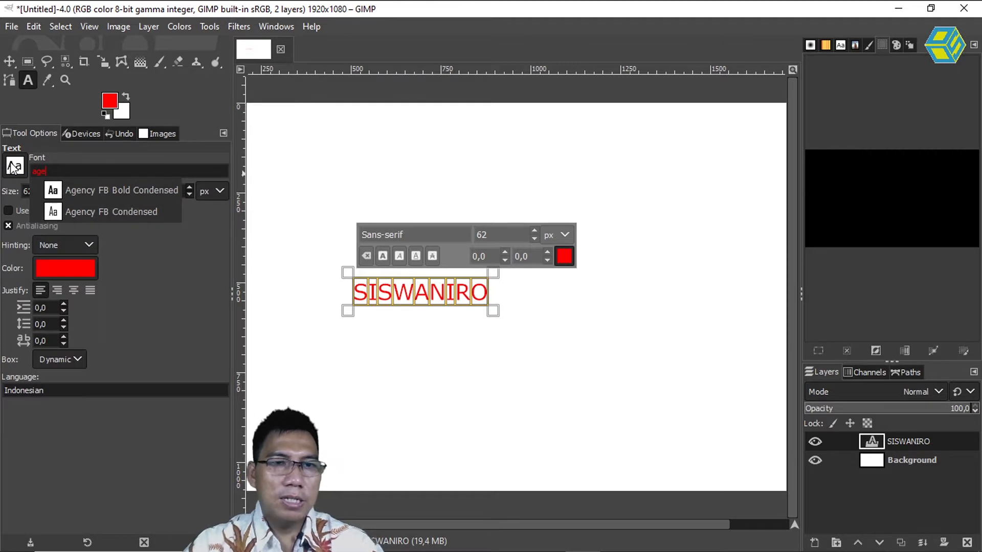
{"action": "left_click", "coordinate": [67, 190]}
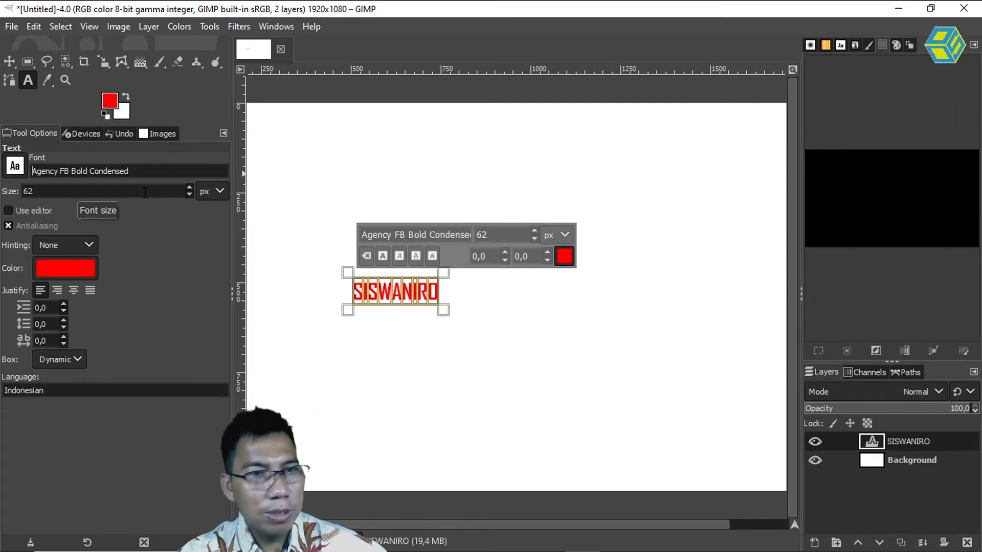
Step: Enlarge the selected SISWANIRO text to a font size of 311 px
{"action": "left_click_drag", "start_coordinate": [45, 191], "coordinate": [7, 194]}
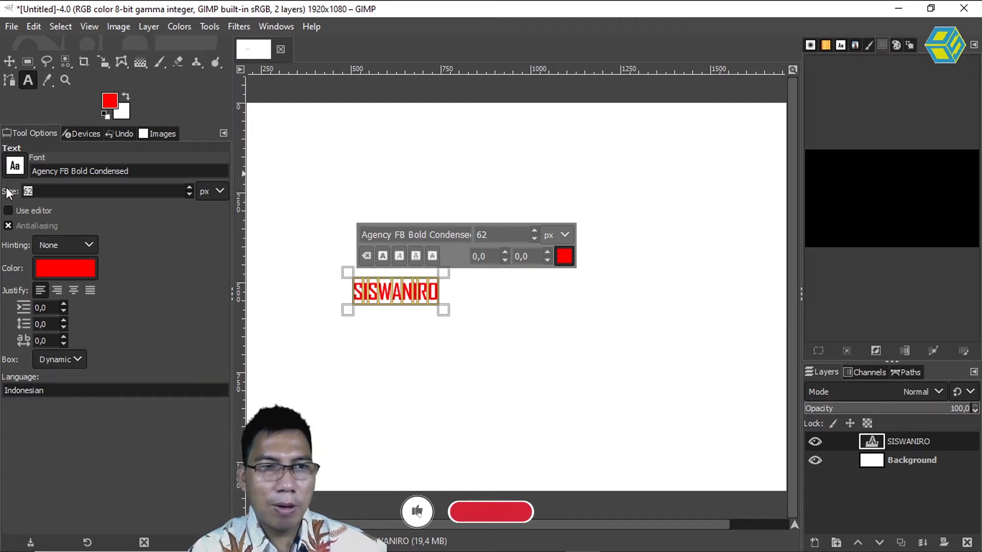
{"action": "type", "text": "86"}
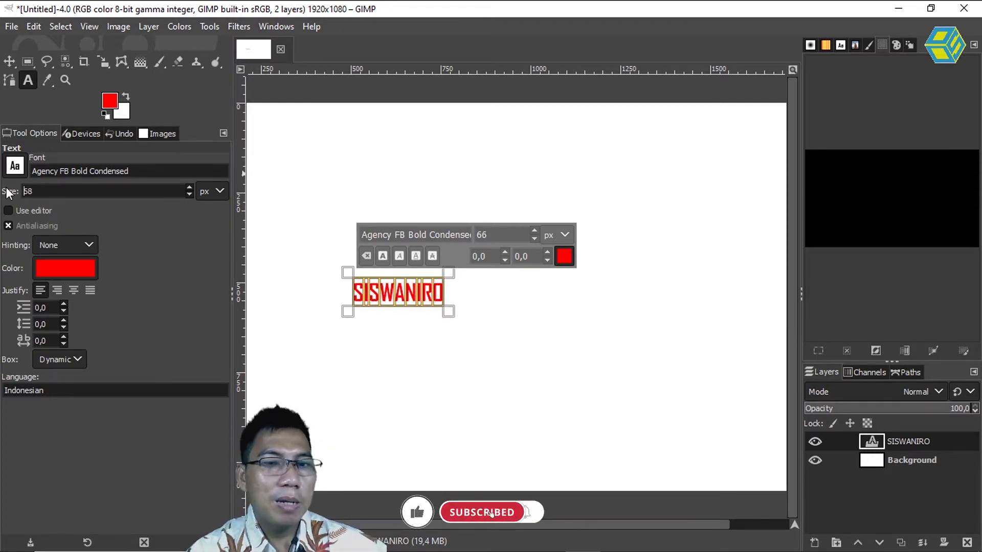
{"action": "key", "text": "Up"}
{"action": "key", "text": "Up"}
{"action": "key", "text": "Up"}
{"action": "key", "text": "Up"}
{"action": "key", "text": "Up"}
{"action": "key", "text": "Up"}
{"action": "key", "text": "Up"}
{"action": "key", "text": "Up"}
{"action": "key", "text": "Up"}
{"action": "key", "text": "Up"}
{"action": "key", "text": "Up"}
{"action": "key", "text": "Up"}
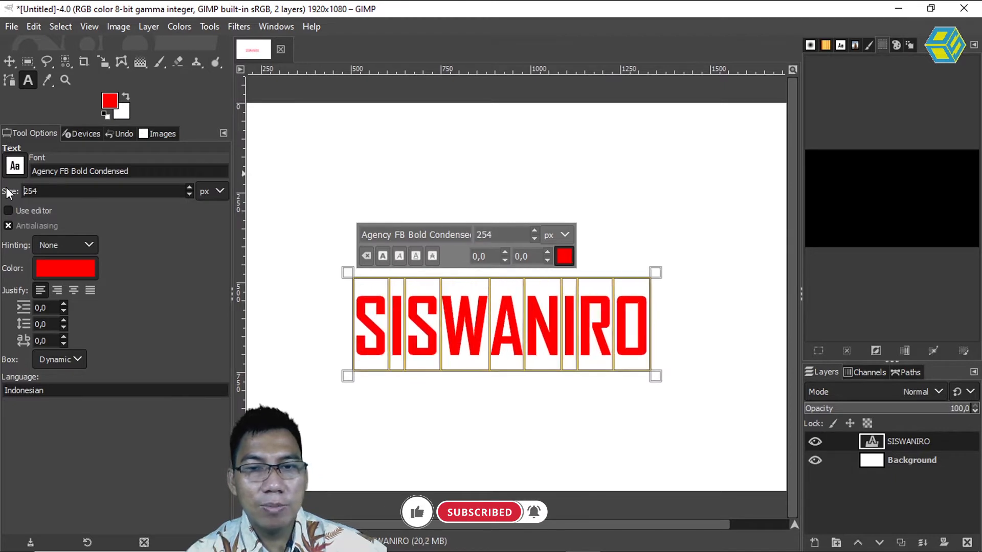
{"action": "key", "text": "Up"}
{"action": "key", "text": "Up"}
{"action": "key", "text": "Up"}
{"action": "key", "text": "Up"}
{"action": "key", "text": "Up"}
{"action": "key", "text": "Up"}
{"action": "key", "text": "Up"}
{"action": "key", "text": "Up"}
{"action": "key", "text": "Up"}
{"action": "key", "text": "Up"}
{"action": "key", "text": "Up"}
{"action": "key", "text": "Up"}
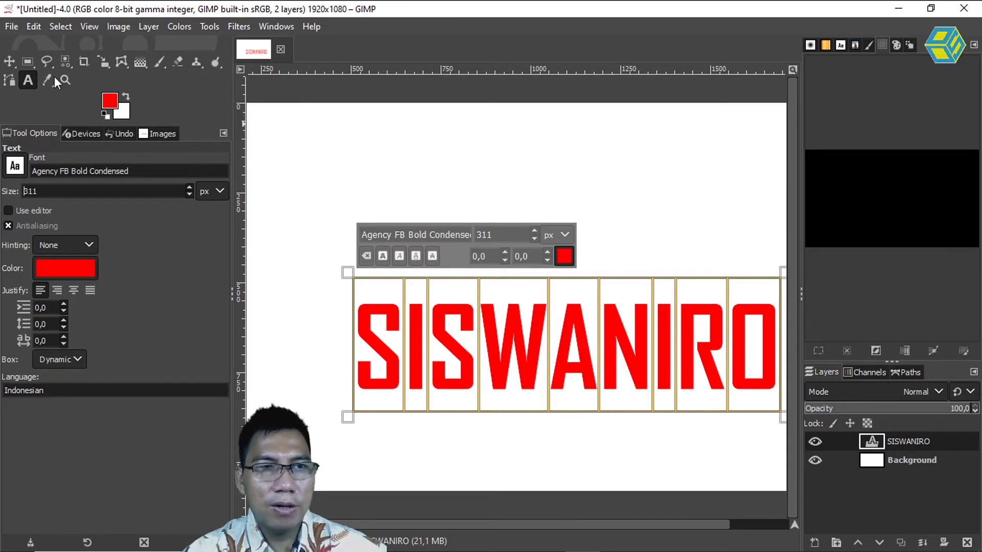
Step: Move the SISWANIRO text layer up and to the left, to about the middle of the canvas
{"action": "left_click", "coordinate": [9, 62]}
{"action": "left_click_drag", "start_coordinate": [519, 348], "coordinate": [484, 282]}
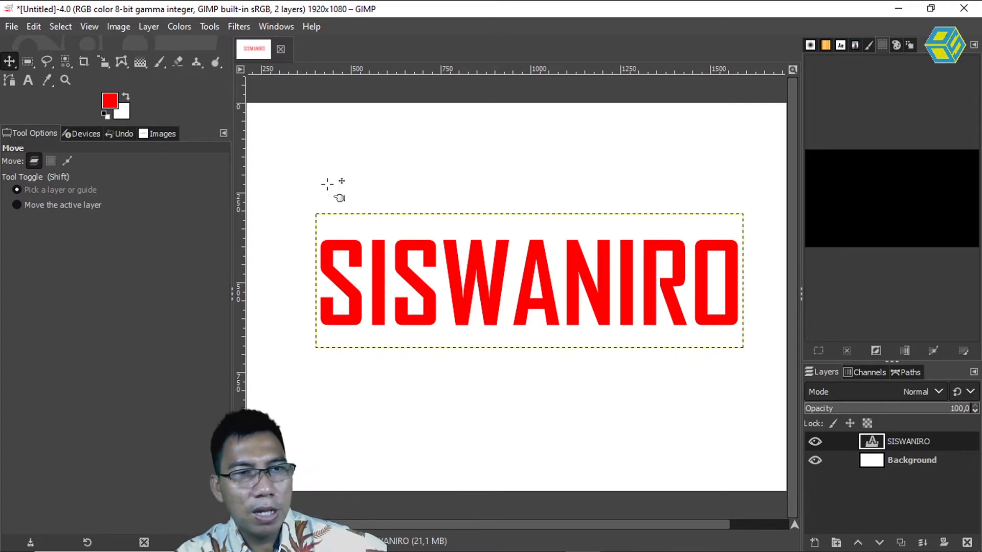
{"action": "left_click", "coordinate": [26, 80]}
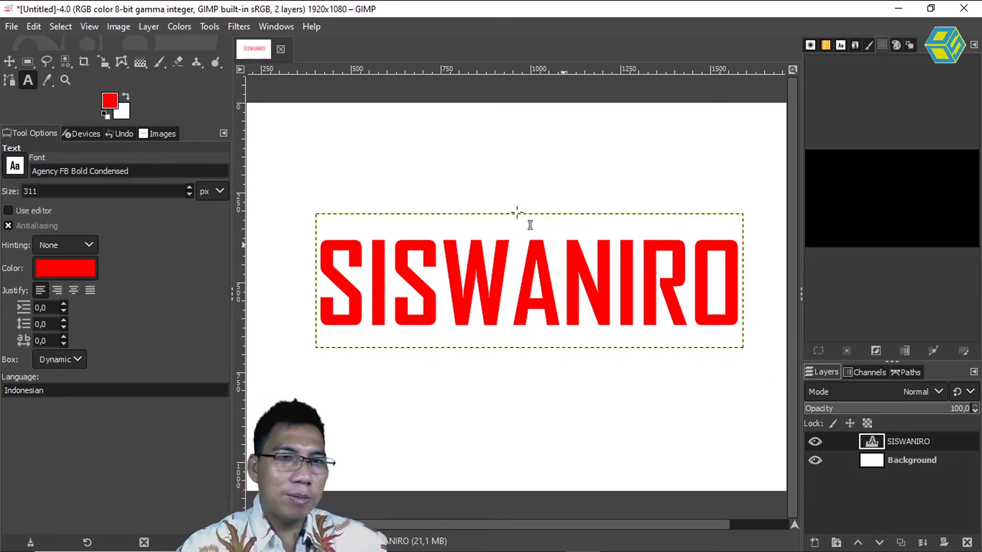
Step: Start a Drop Shadow filter on the SISWANIRO layer and set its X and Y offsets to 23.226
{"action": "left_click", "coordinate": [237, 28]}
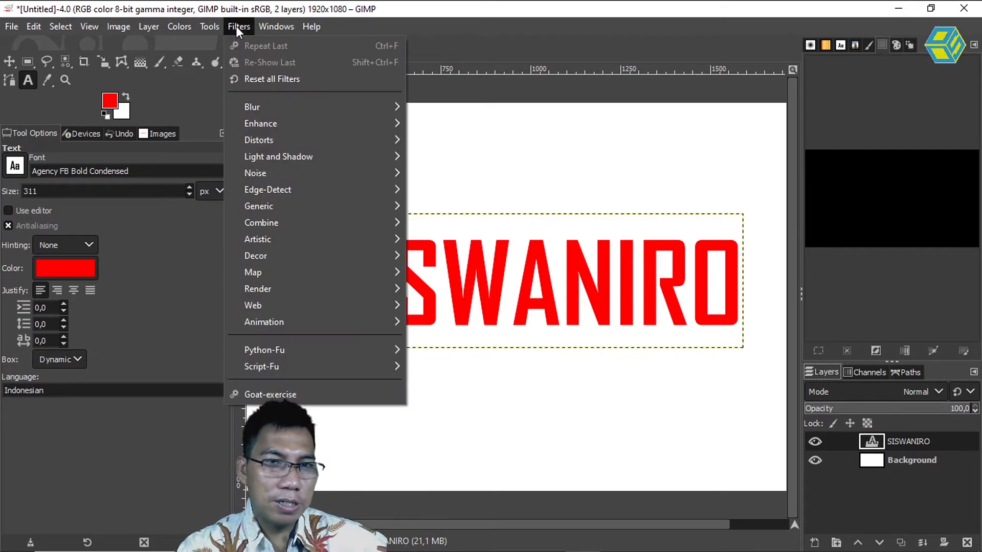
{"action": "mouse_move", "coordinate": [284, 112]}
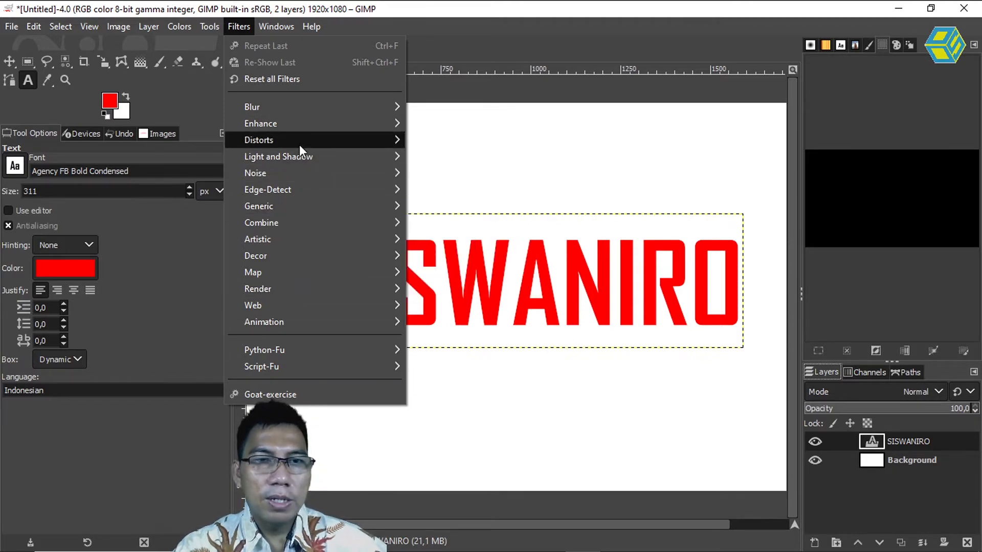
{"action": "mouse_move", "coordinate": [301, 139]}
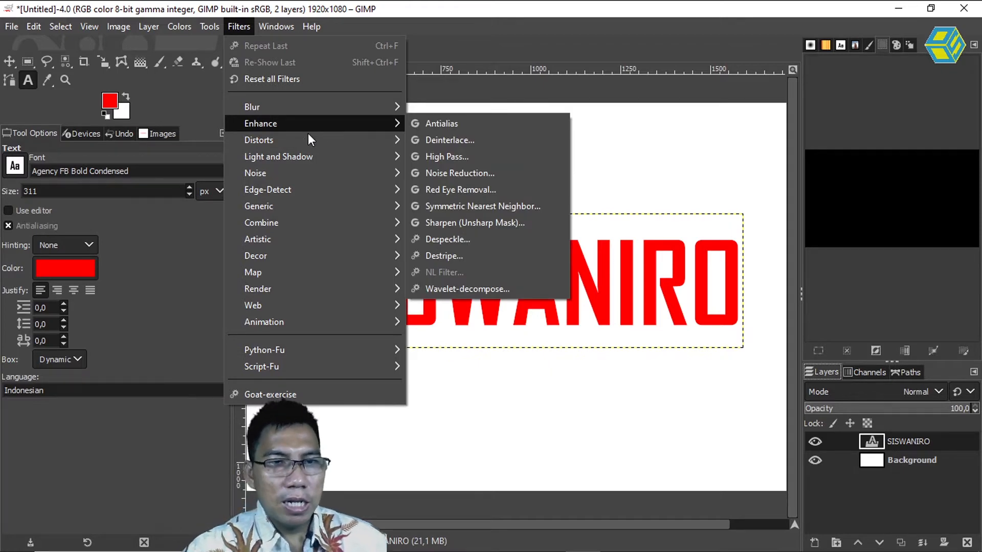
{"action": "mouse_move", "coordinate": [315, 161]}
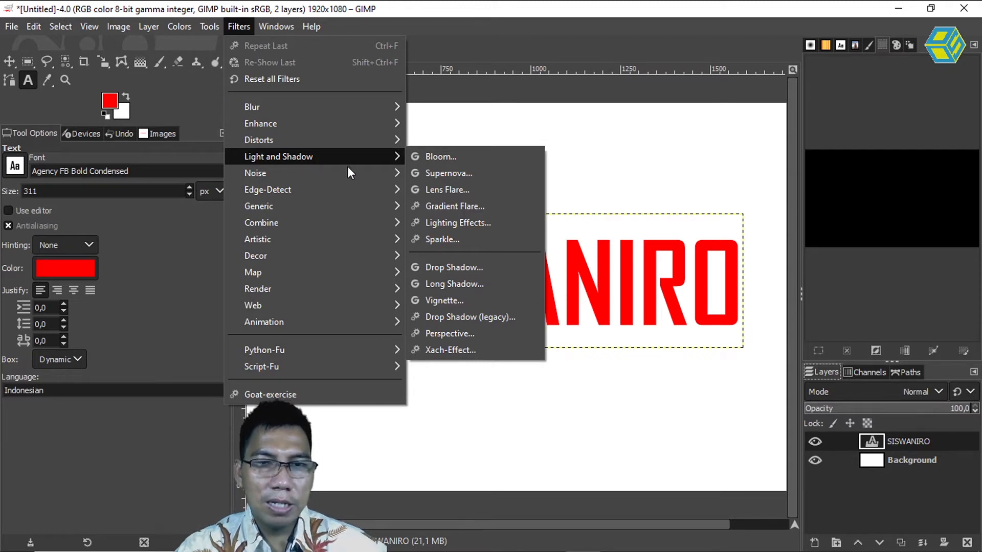
{"action": "left_click", "coordinate": [487, 268]}
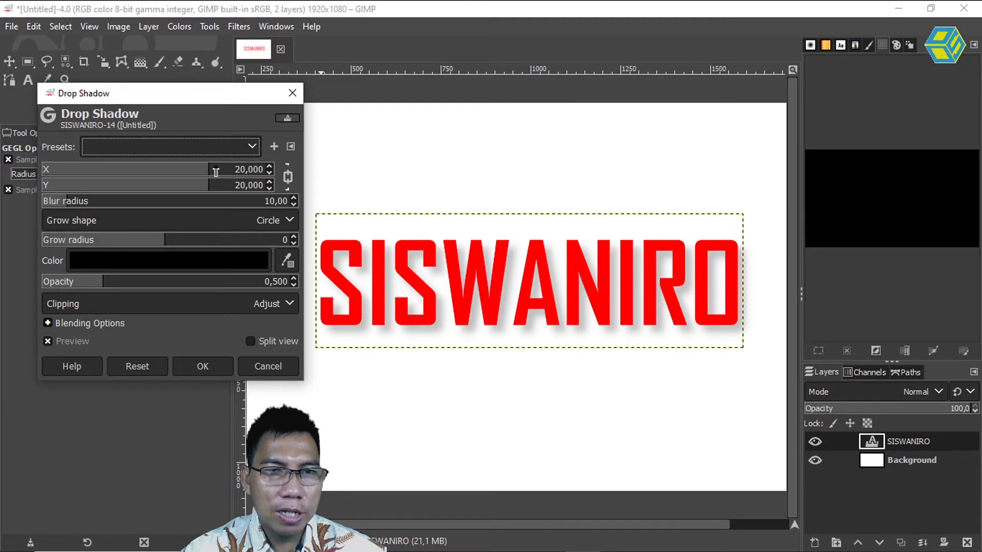
{"action": "mouse_move", "coordinate": [207, 169]}
{"action": "left_mouse_down"}
{"action": "mouse_move", "coordinate": [170, 165]}
{"action": "mouse_move", "coordinate": [227, 168]}
{"action": "mouse_move", "coordinate": [217, 169]}
{"action": "left_mouse_up"}
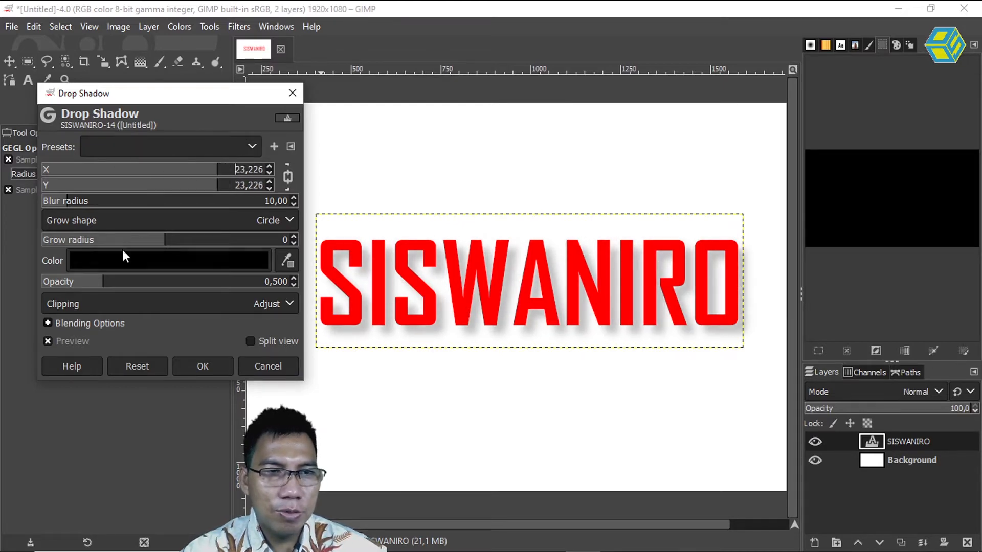
Step: Set the drop shadow's grow radius to 12 and its opacity to 0.884
{"action": "left_click_drag", "start_coordinate": [166, 239], "coordinate": [245, 239]}
{"action": "left_click_drag", "start_coordinate": [68, 239], "coordinate": [67, 239]}
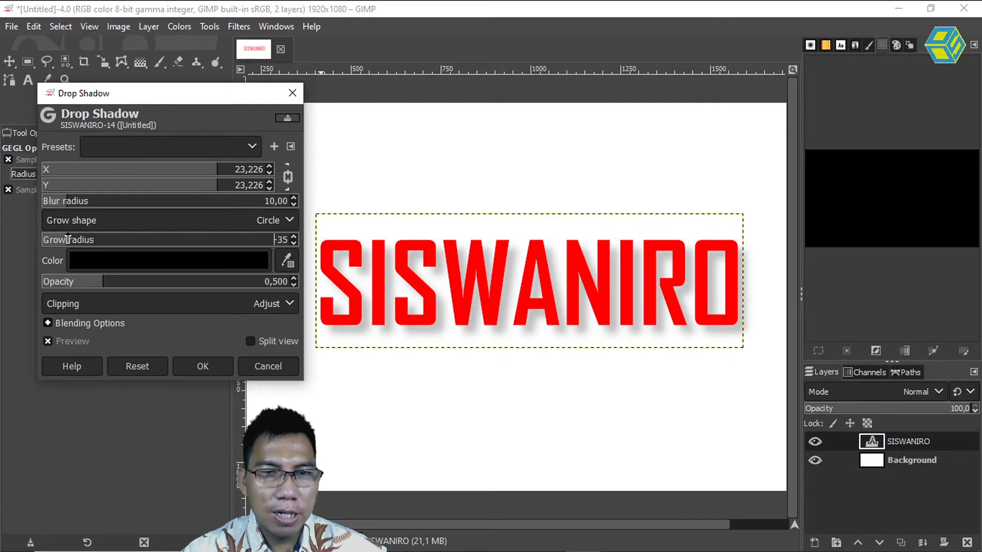
{"action": "left_click_drag", "start_coordinate": [67, 240], "coordinate": [214, 242]}
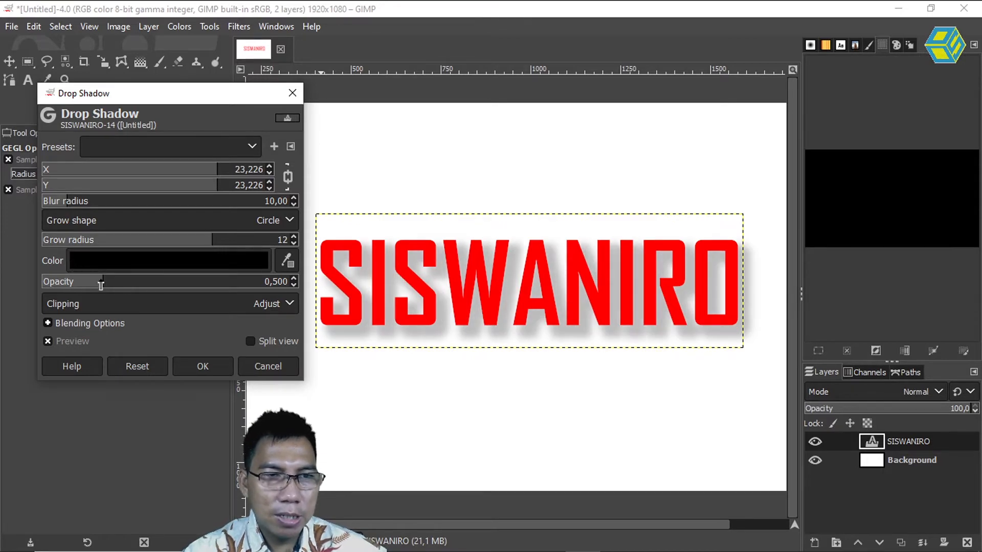
{"action": "left_click_drag", "start_coordinate": [102, 285], "coordinate": [137, 278]}
Step: Color the drop shadow a grayish pink (967575) and apply the filter with split view turned on
{"action": "left_click", "coordinate": [112, 260]}
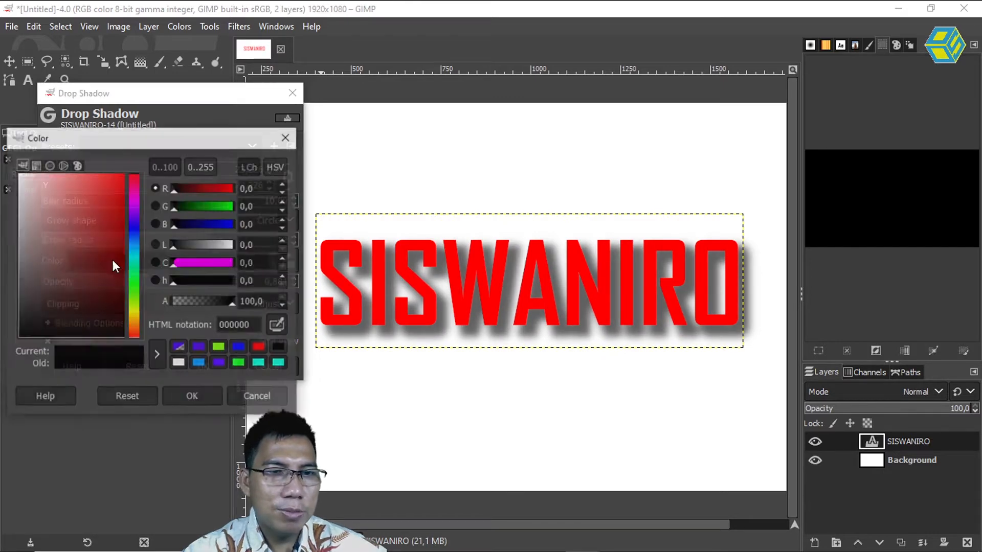
{"action": "left_click_drag", "start_coordinate": [115, 214], "coordinate": [42, 242]}
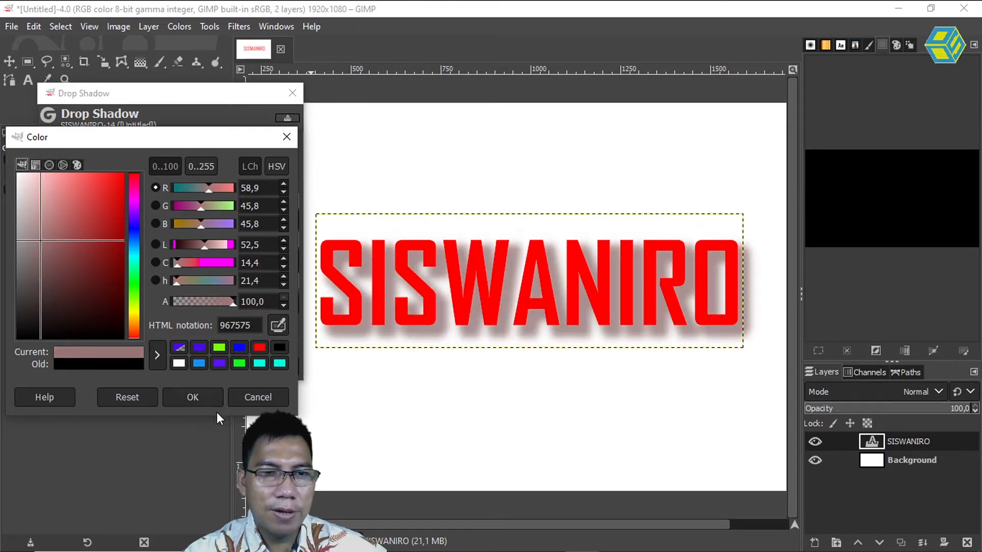
{"action": "left_click", "coordinate": [194, 399]}
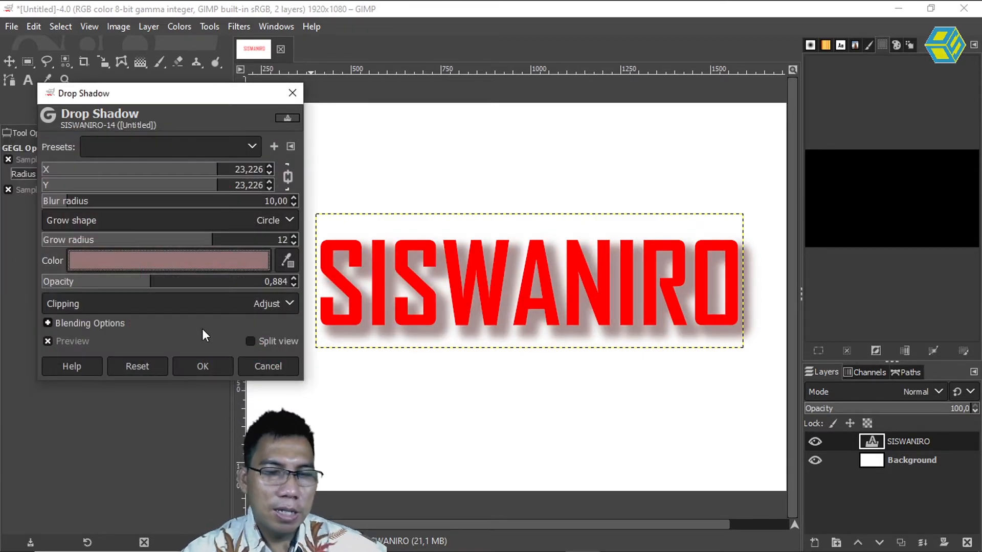
{"action": "left_click", "coordinate": [251, 341]}
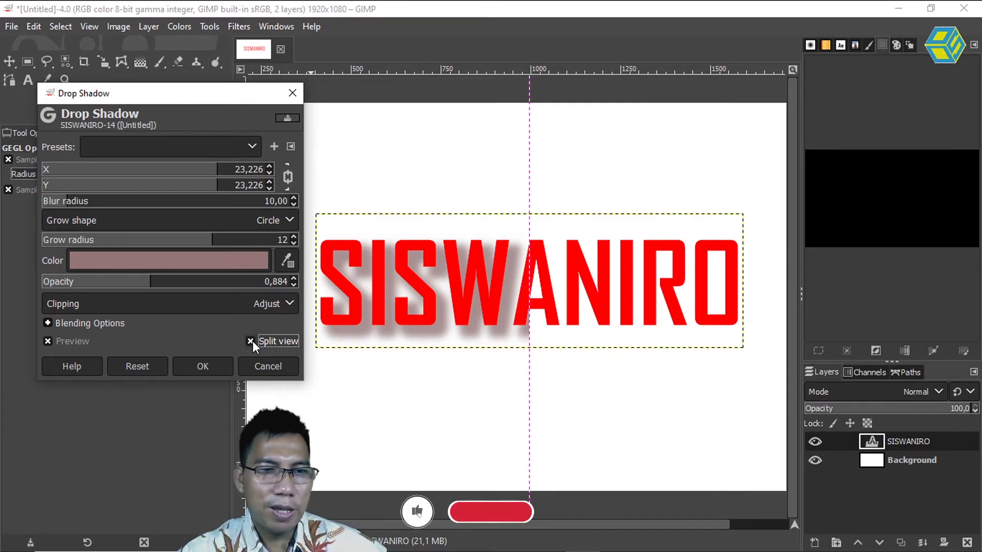
{"action": "left_click", "coordinate": [212, 368]}
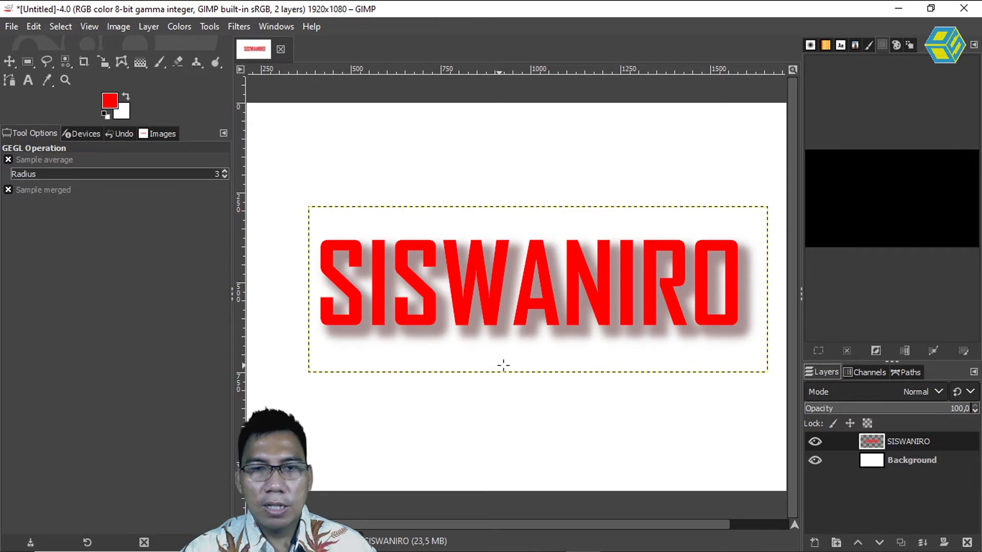
{"action": "left_click", "coordinate": [814, 544]}
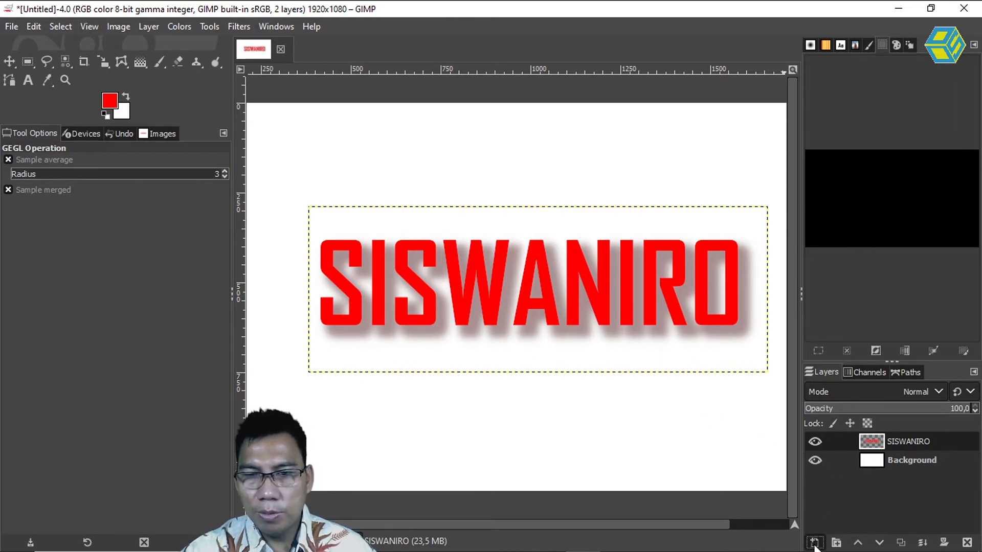
{"action": "left_click", "coordinate": [741, 491]}
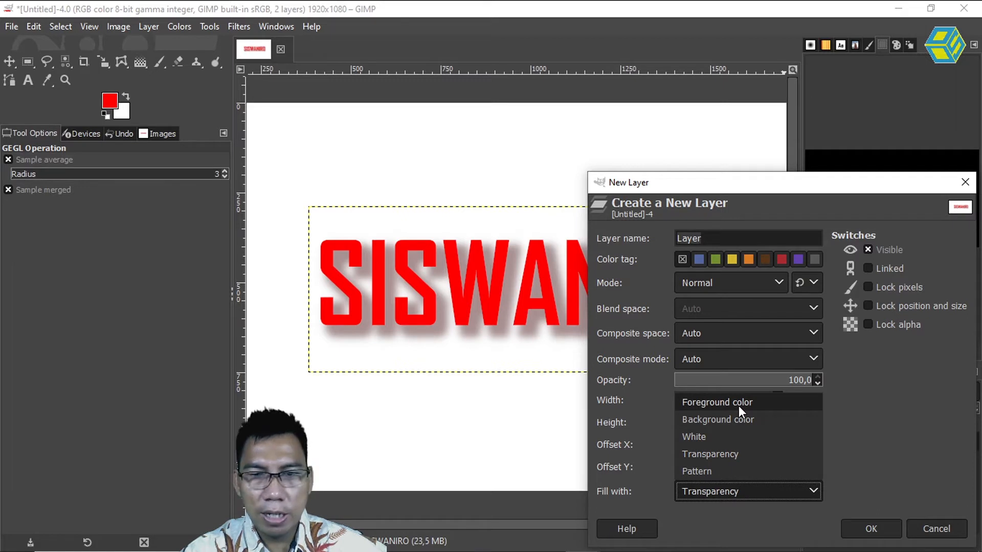
{"action": "left_click", "coordinate": [936, 527]}
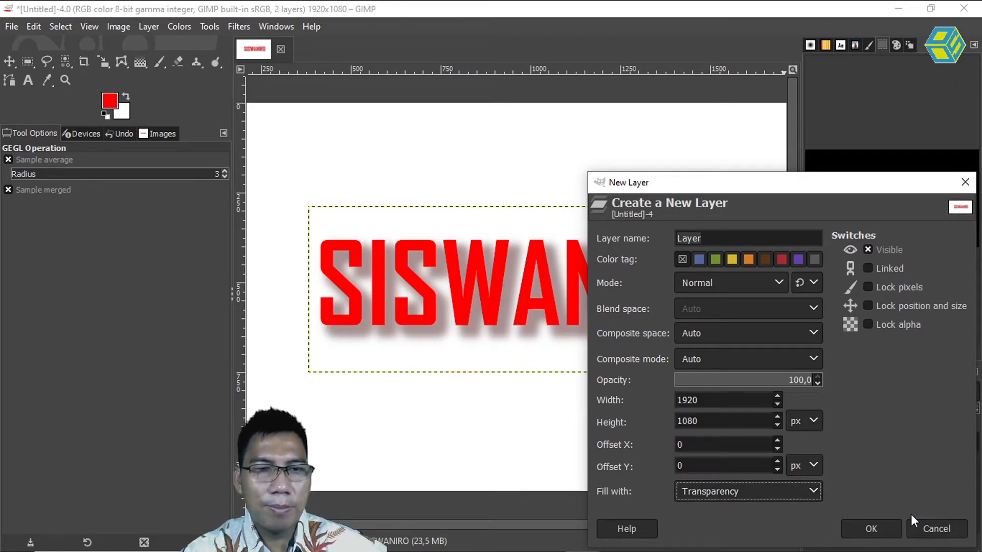
{"action": "left_click", "coordinate": [923, 528]}
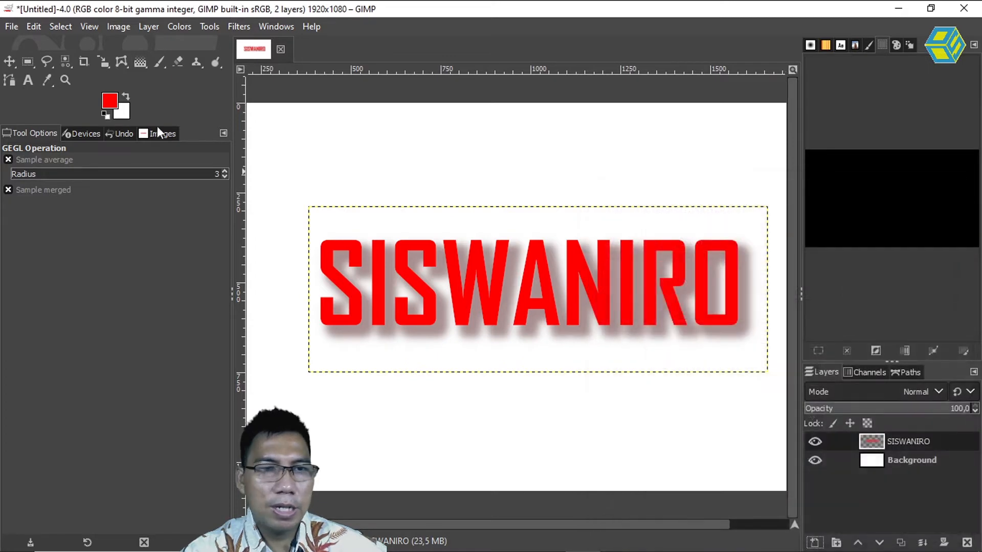
Step: Restore the default black and white colors and add a foreground-filled 1920 × 1080 px layer directly below the SISWANIRO layer
{"action": "left_click", "coordinate": [102, 115]}
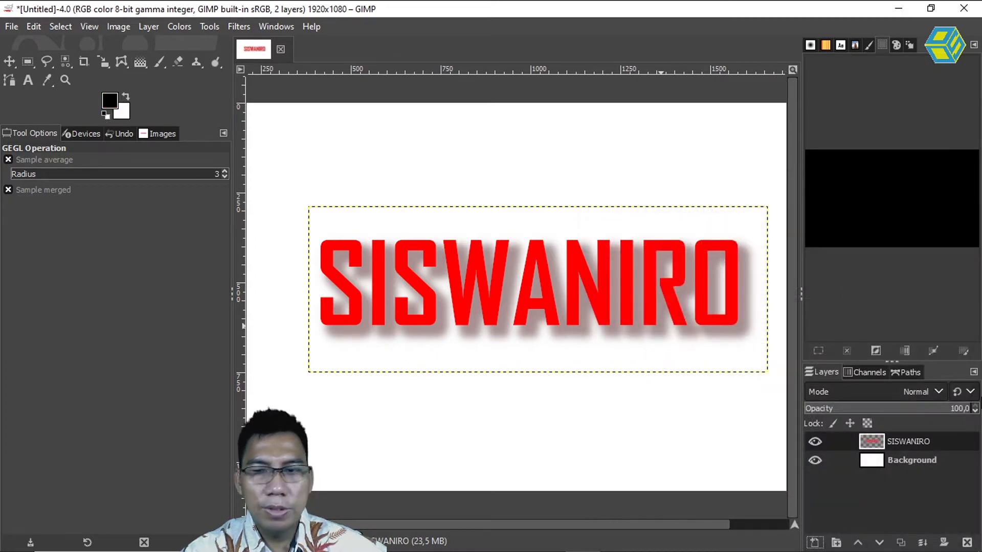
{"action": "left_click", "coordinate": [815, 544]}
{"action": "left_click", "coordinate": [760, 490]}
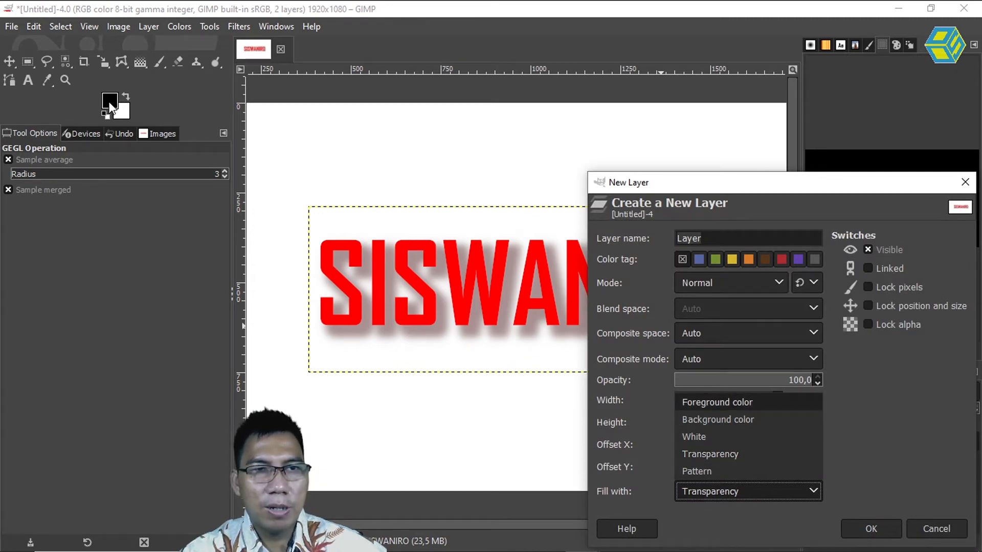
{"action": "left_click", "coordinate": [697, 402]}
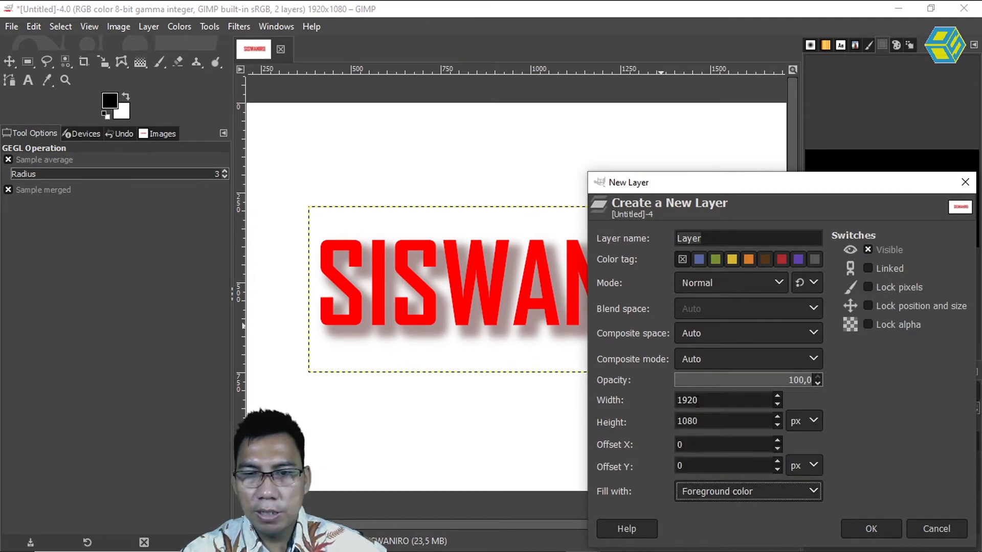
{"action": "left_click", "coordinate": [871, 529]}
{"action": "left_click_drag", "start_coordinate": [912, 442], "coordinate": [916, 472]}
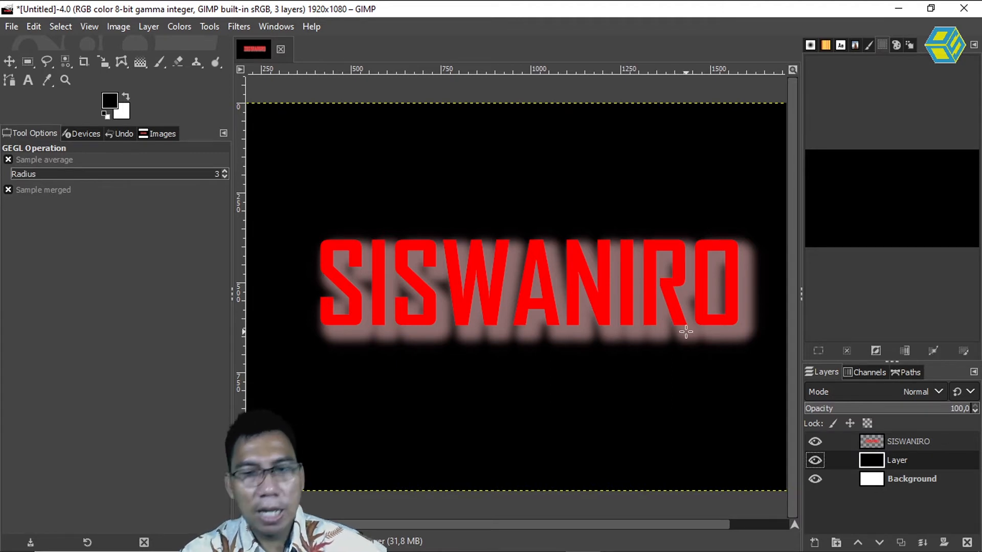
Step: Hide the red SISWANIRO layer and set the Text tool's color to bright cyan
{"action": "left_click", "coordinate": [815, 441]}
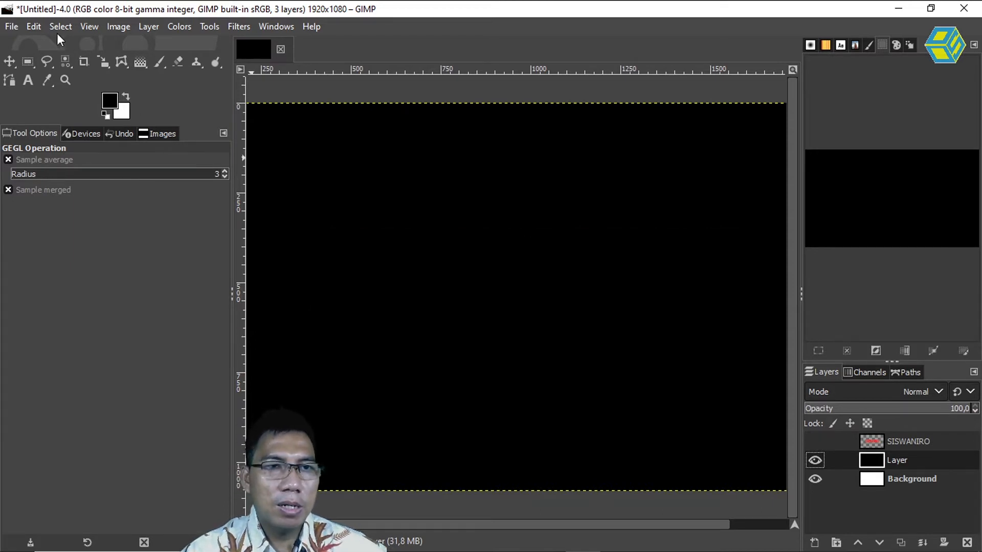
{"action": "left_click", "coordinate": [30, 79]}
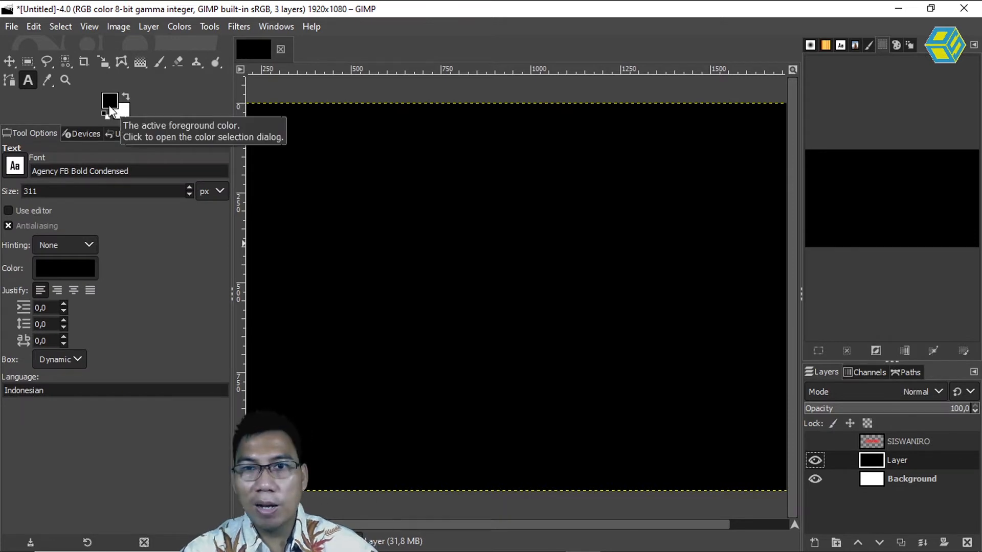
{"action": "left_click", "coordinate": [112, 101]}
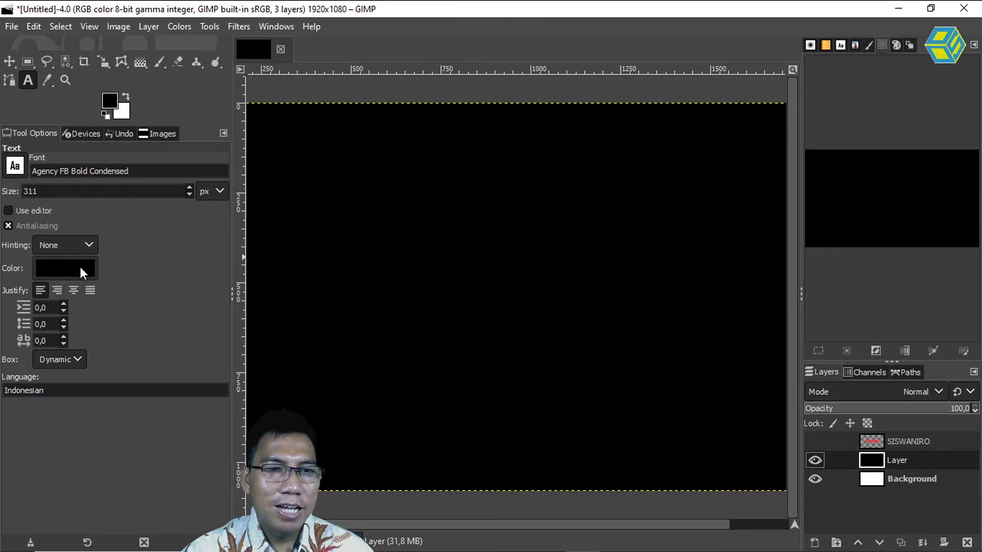
{"action": "left_click", "coordinate": [77, 267]}
{"action": "left_click", "coordinate": [134, 261]}
{"action": "left_click_drag", "start_coordinate": [117, 200], "coordinate": [124, 190]}
{"action": "left_click", "coordinate": [193, 393]}
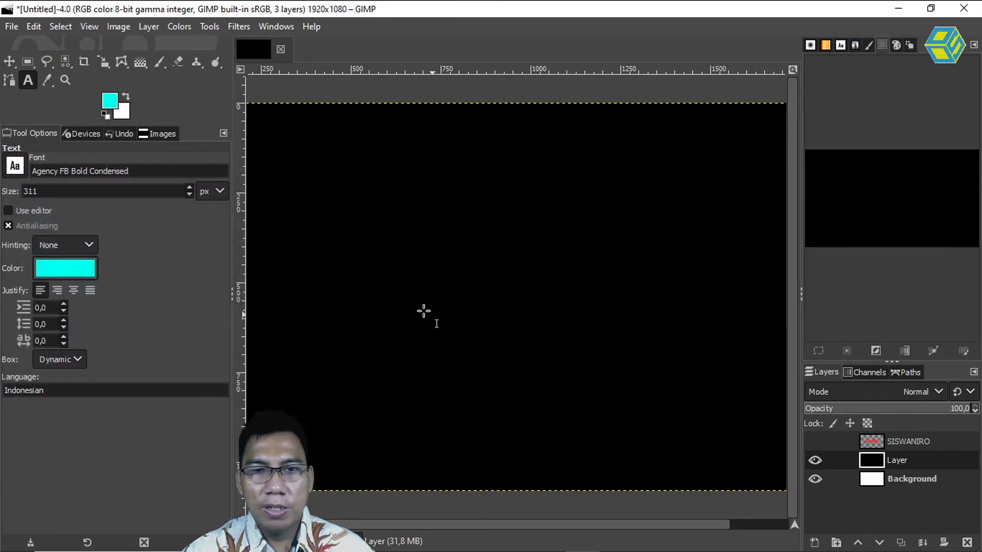
Step: Add a cyan text layer reading "SISWANIRO" and move it to about the middle of the black canvas
{"action": "left_click", "coordinate": [410, 298]}
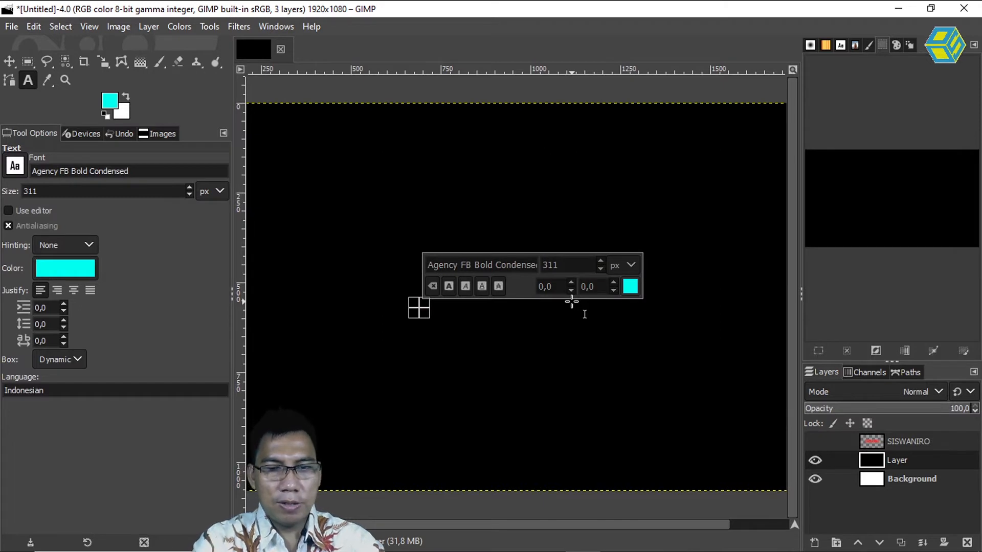
{"action": "type", "text": "SISWA"}
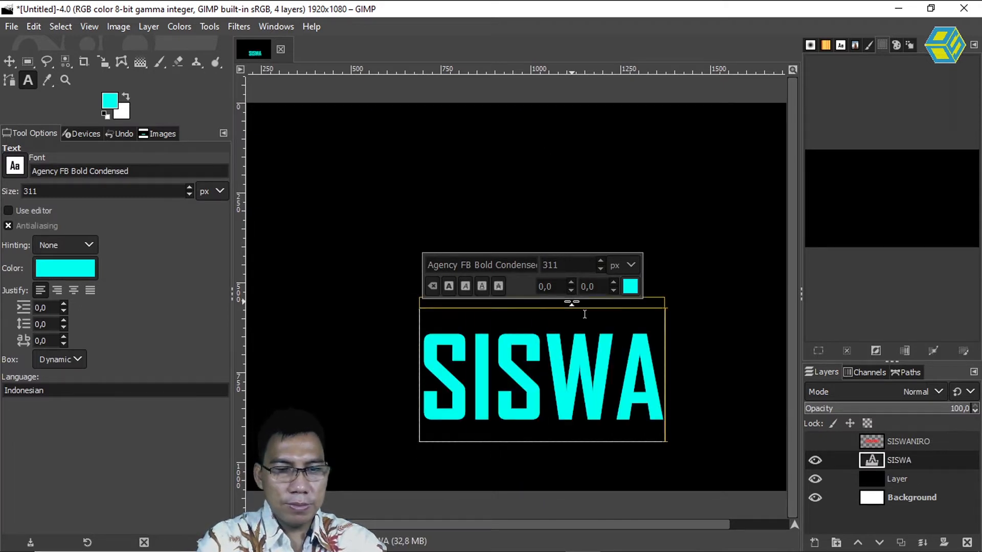
{"action": "type", "text": "NIRO"}
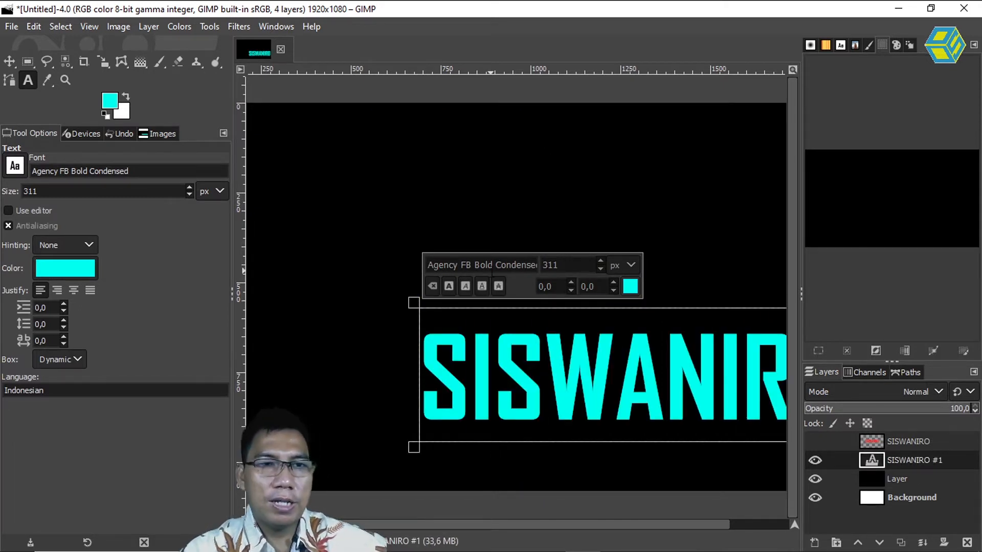
{"action": "left_click", "coordinate": [9, 61]}
{"action": "left_click_drag", "start_coordinate": [599, 398], "coordinate": [505, 313]}
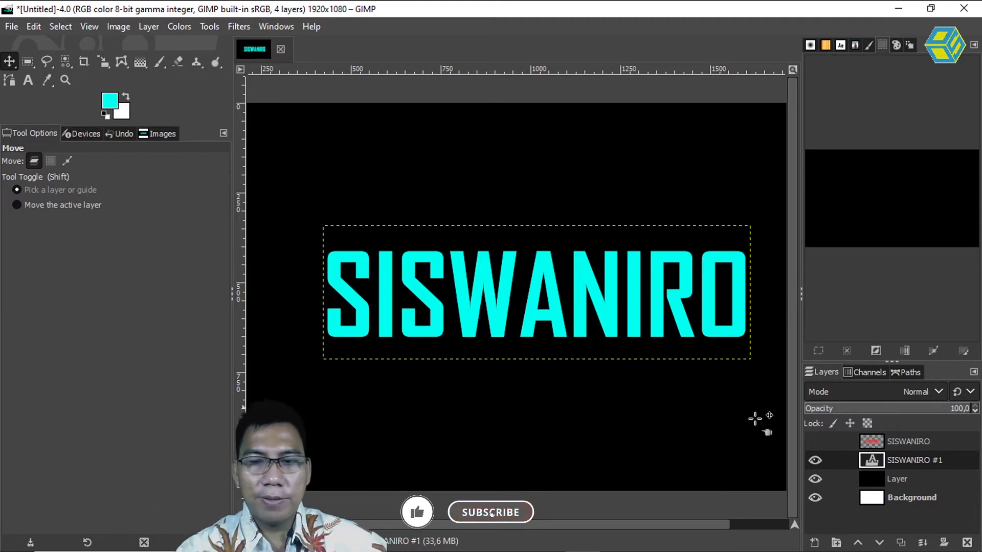
Step: Duplicate the cyan SISWANIRO text layer
{"action": "left_click", "coordinate": [902, 458]}
{"action": "left_click", "coordinate": [901, 543]}
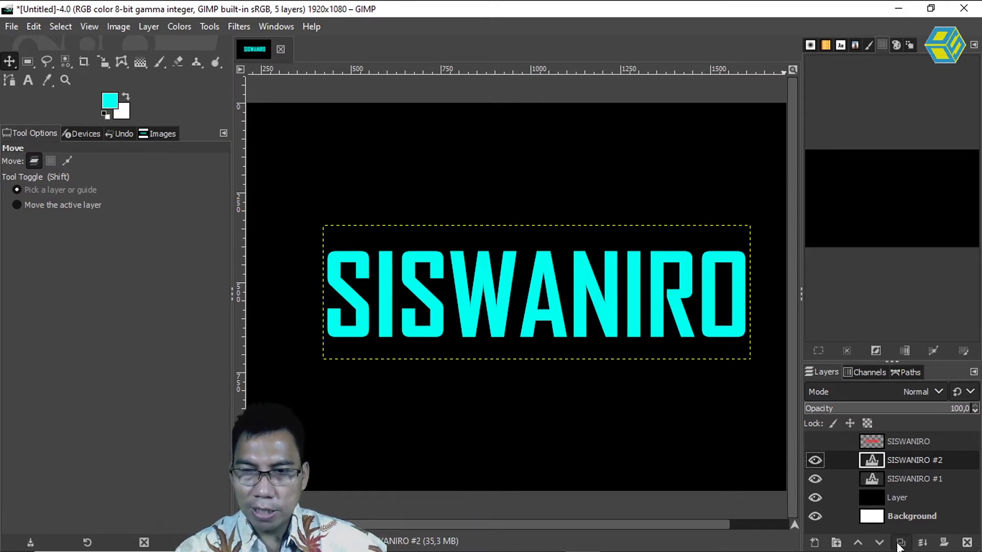
{"action": "left_click", "coordinate": [907, 478]}
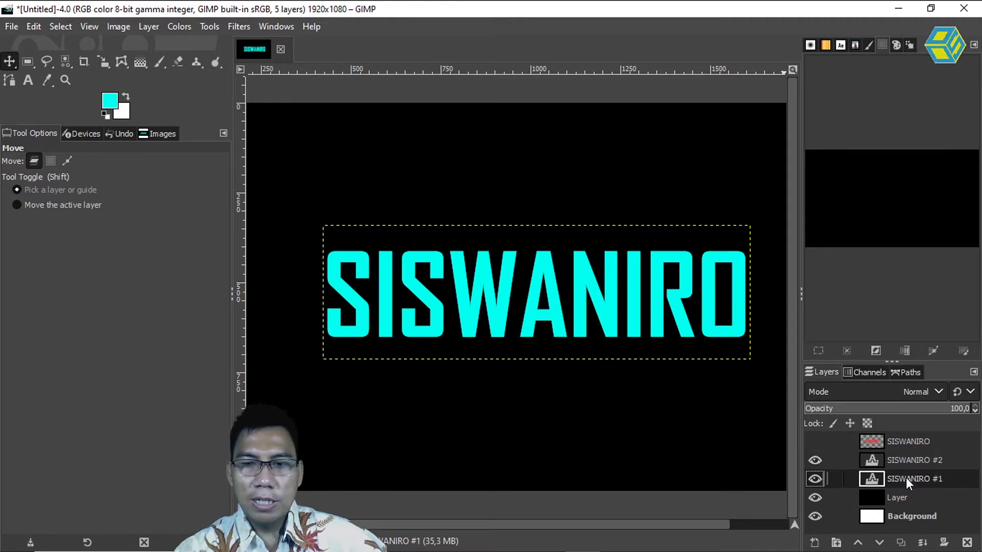
{"action": "left_click", "coordinate": [903, 463]}
{"action": "left_click_drag", "start_coordinate": [658, 320], "coordinate": [651, 246]}
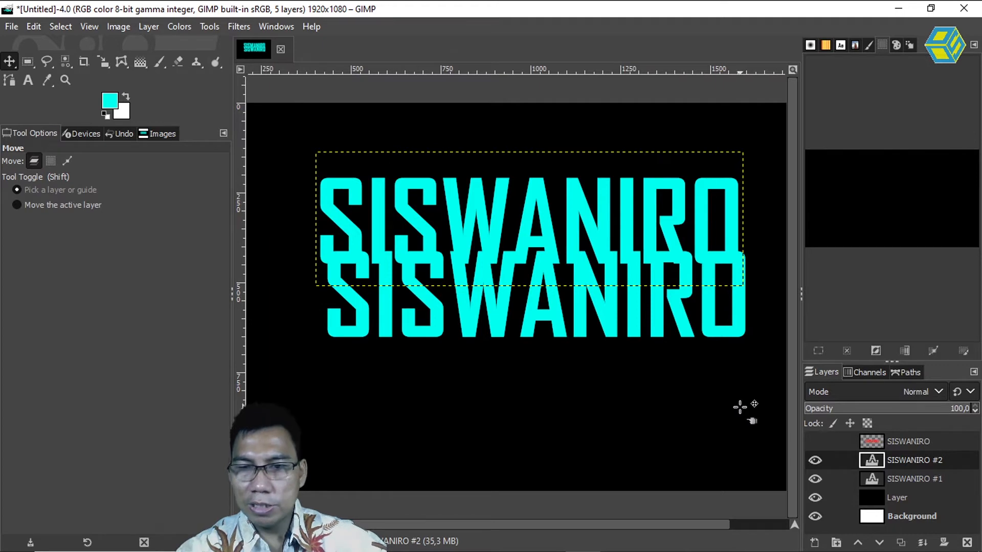
{"action": "key", "text": "ctrl+z"}
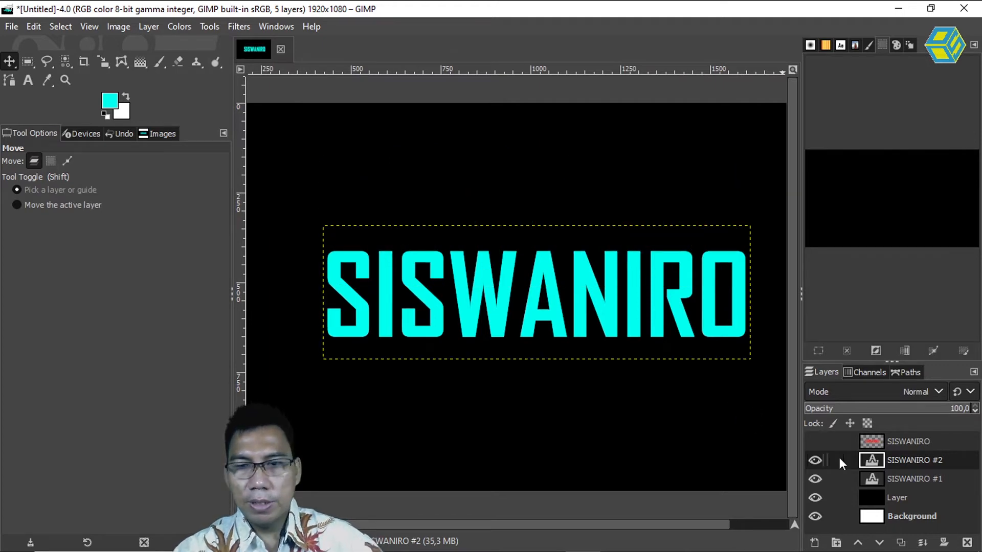
Step: Apply a Lens Blur with radius 35.51 and highlight factor 0 to the lower cyan text layer, SISWANIRO #1
{"action": "left_click", "coordinate": [915, 478]}
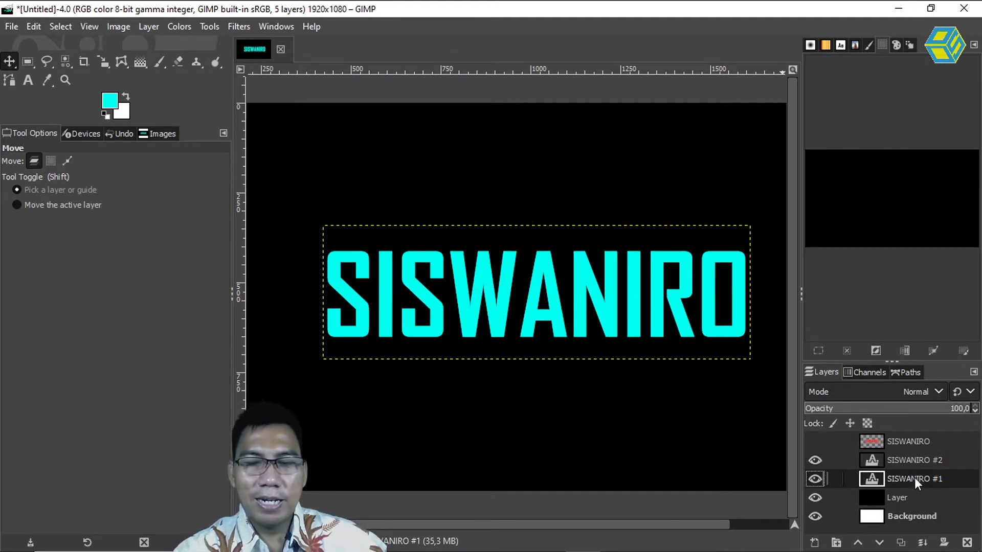
{"action": "left_click", "coordinate": [232, 26]}
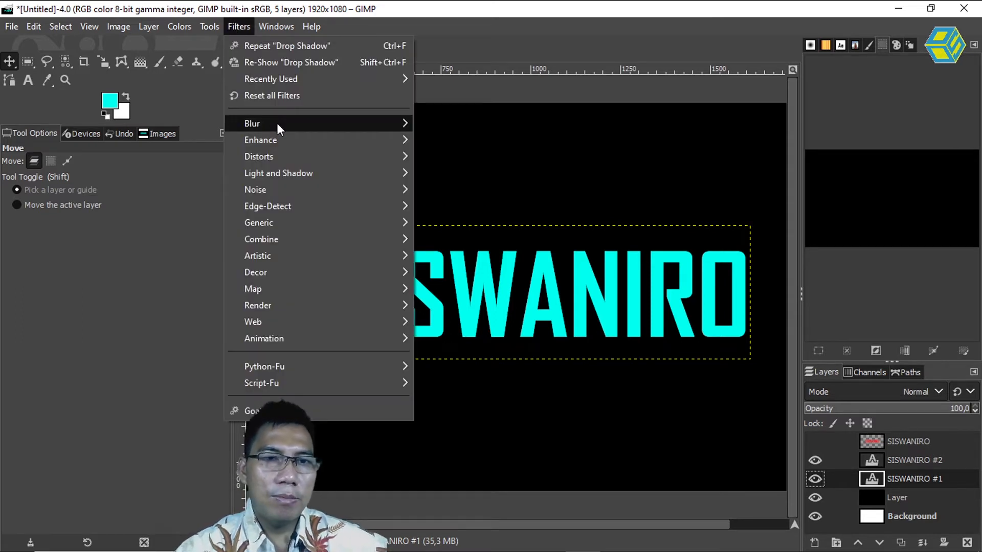
{"action": "mouse_move", "coordinate": [279, 129]}
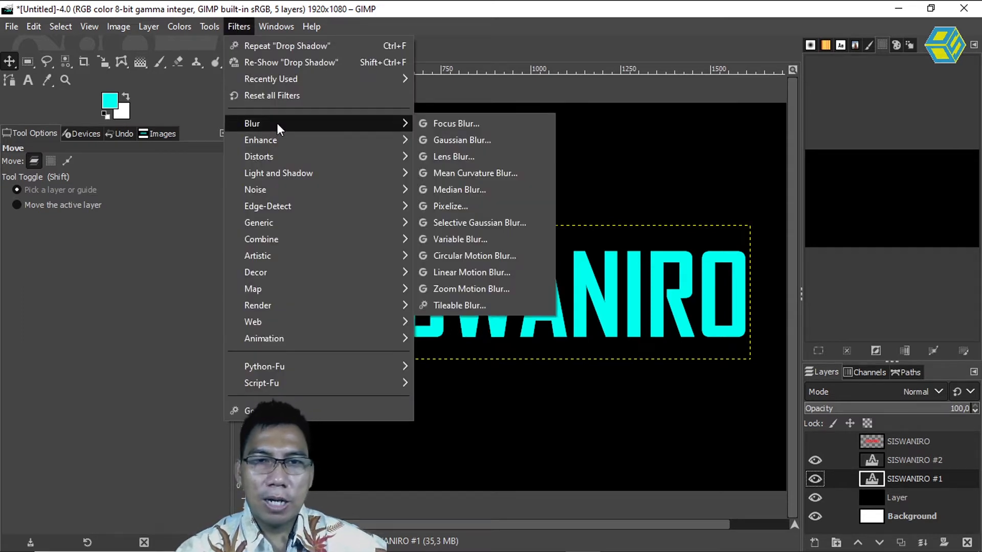
{"action": "left_click", "coordinate": [453, 158]}
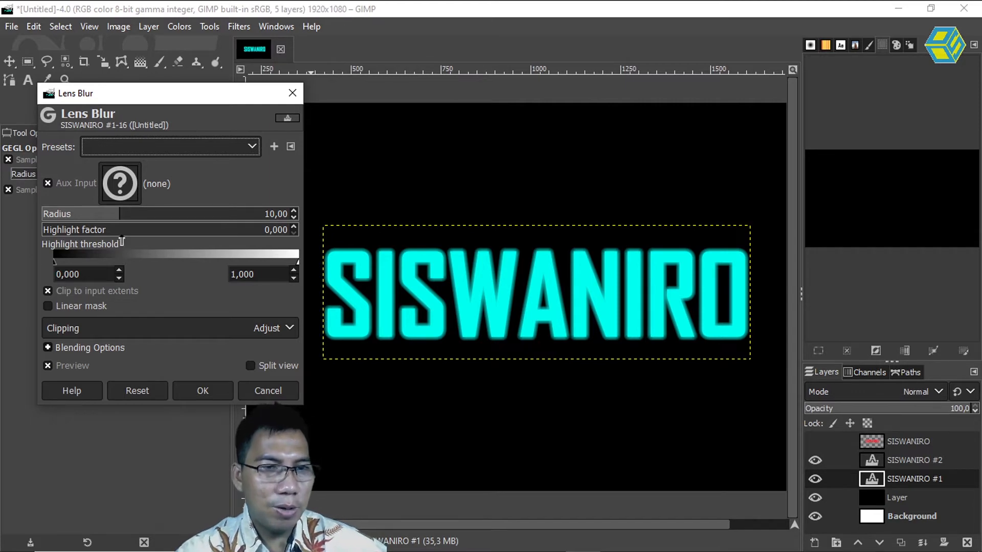
{"action": "left_click_drag", "start_coordinate": [120, 215], "coordinate": [159, 214]}
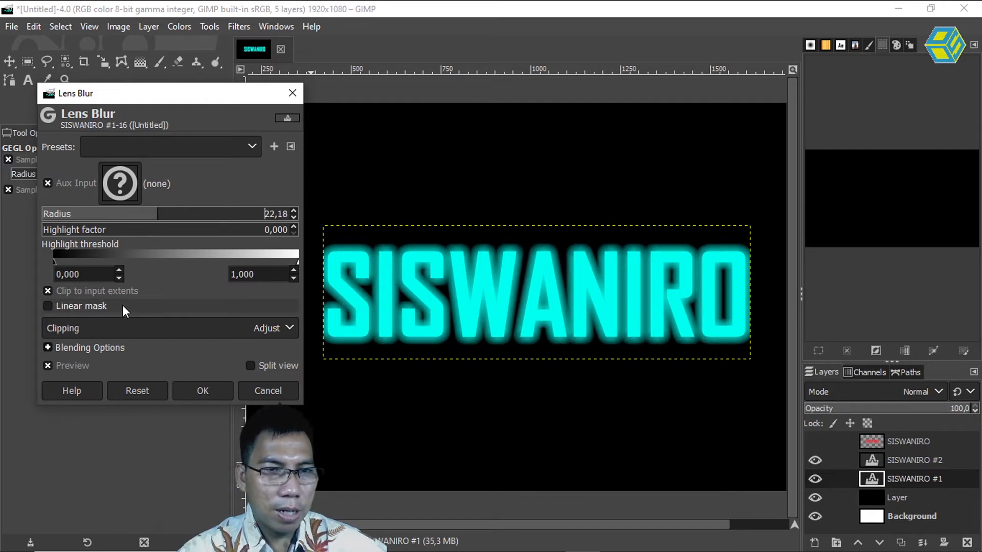
{"action": "left_click", "coordinate": [138, 229]}
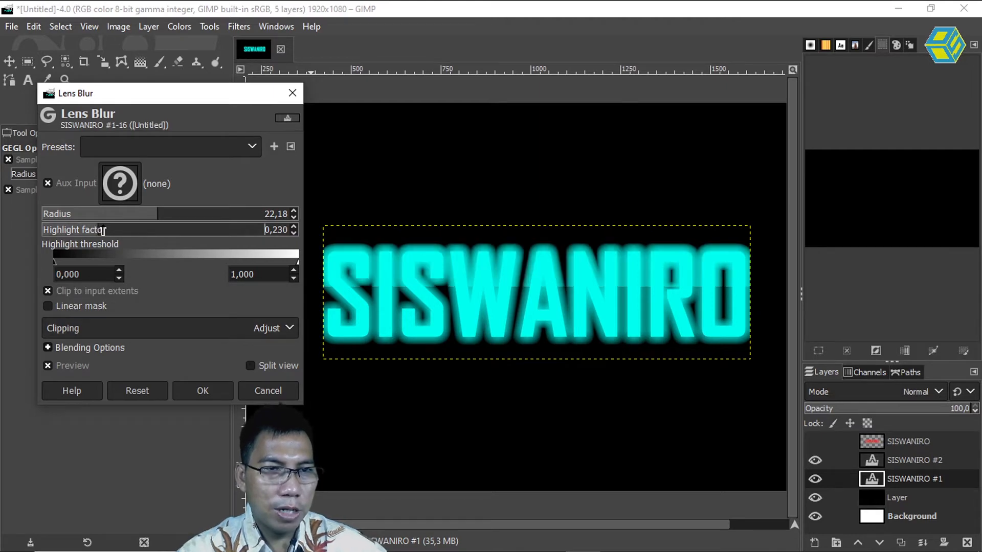
{"action": "left_click_drag", "start_coordinate": [138, 230], "coordinate": [55, 227]}
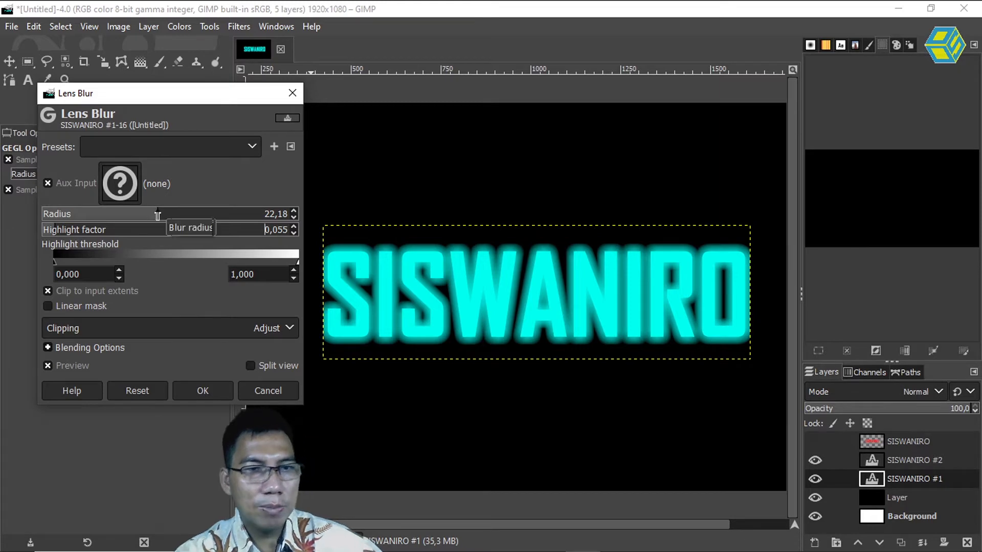
{"action": "left_click_drag", "start_coordinate": [158, 212], "coordinate": [191, 212]}
{"action": "left_click", "coordinate": [79, 229]}
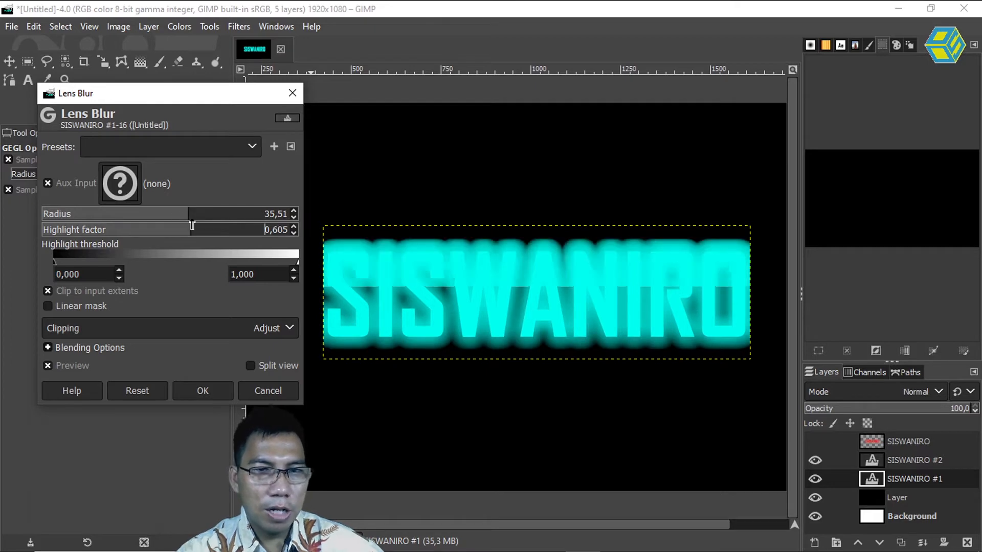
{"action": "left_click_drag", "start_coordinate": [79, 229], "coordinate": [60, 230]}
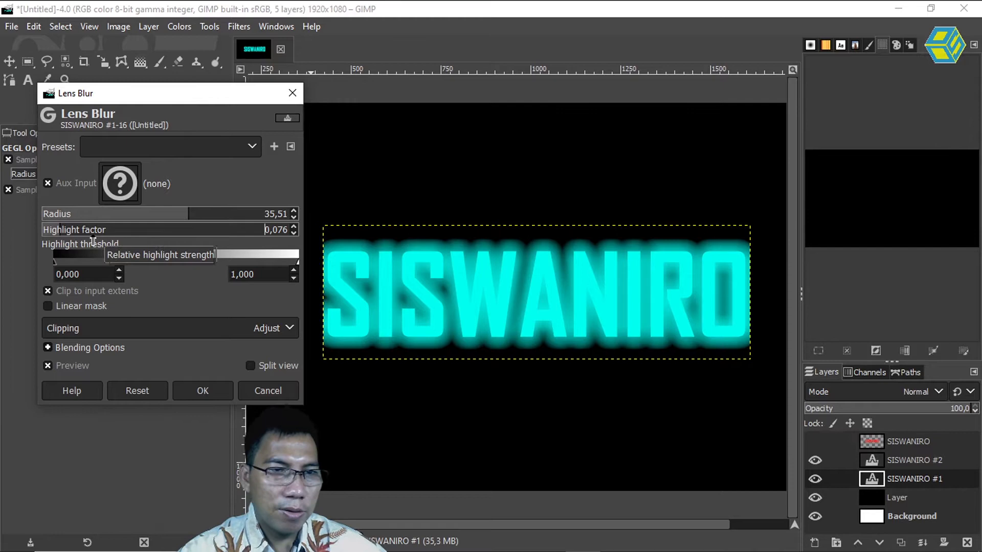
{"action": "left_click_drag", "start_coordinate": [55, 228], "coordinate": [41, 230]}
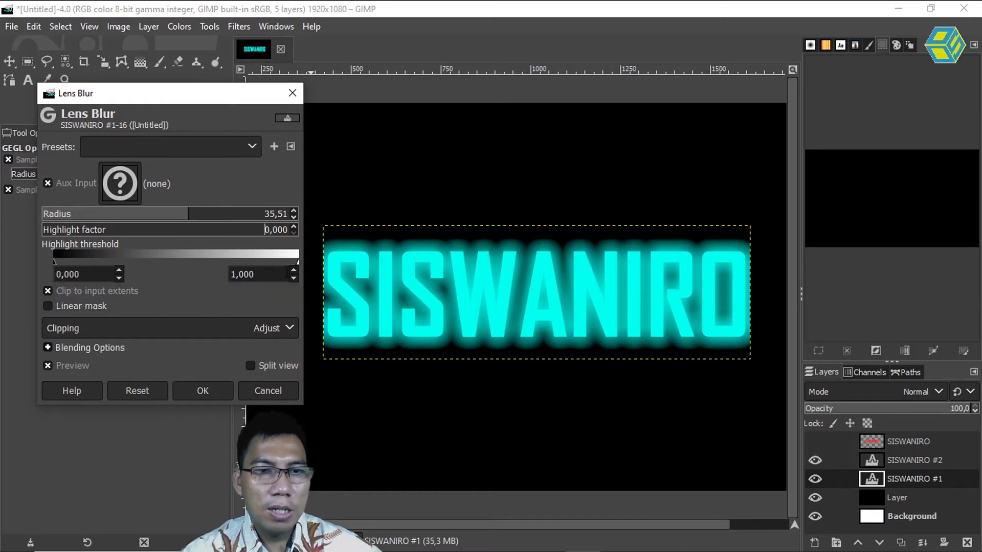
{"action": "left_click", "coordinate": [205, 390]}
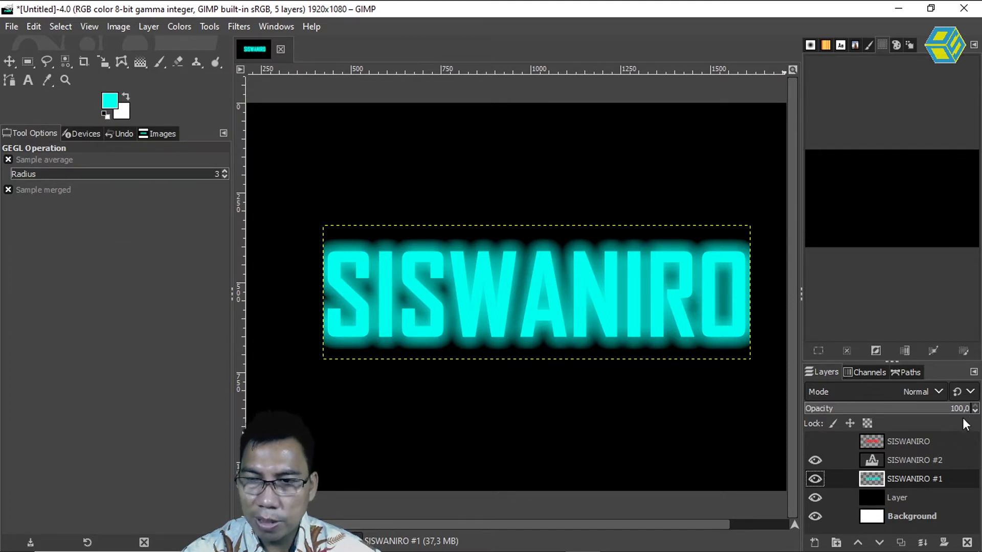
Step: Lower the blurred SISWANIRO #1 layer's opacity to 15.9 and make SISWANIRO #2 active with the Move tool
{"action": "left_click_drag", "start_coordinate": [967, 409], "coordinate": [831, 410]}
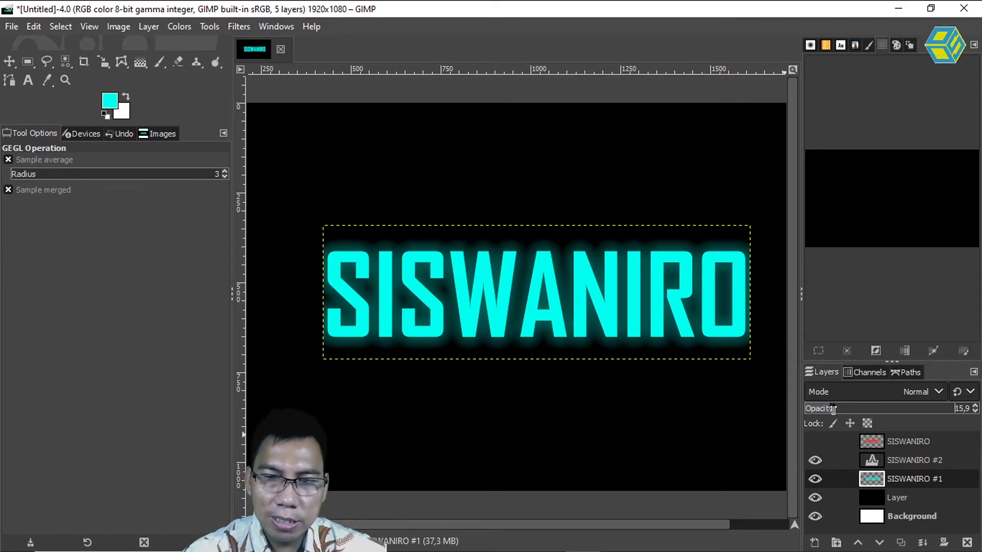
{"action": "left_click", "coordinate": [900, 465]}
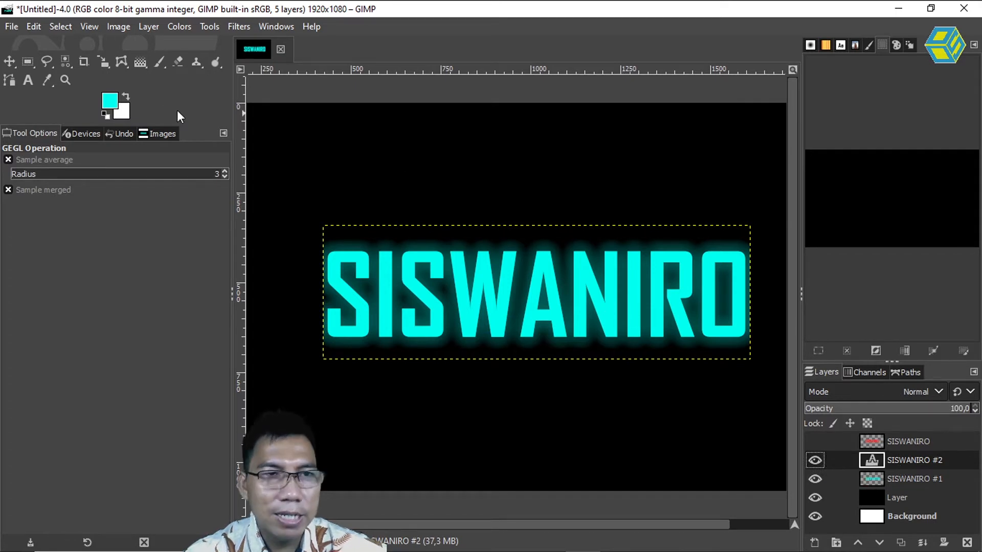
{"action": "left_click", "coordinate": [9, 61]}
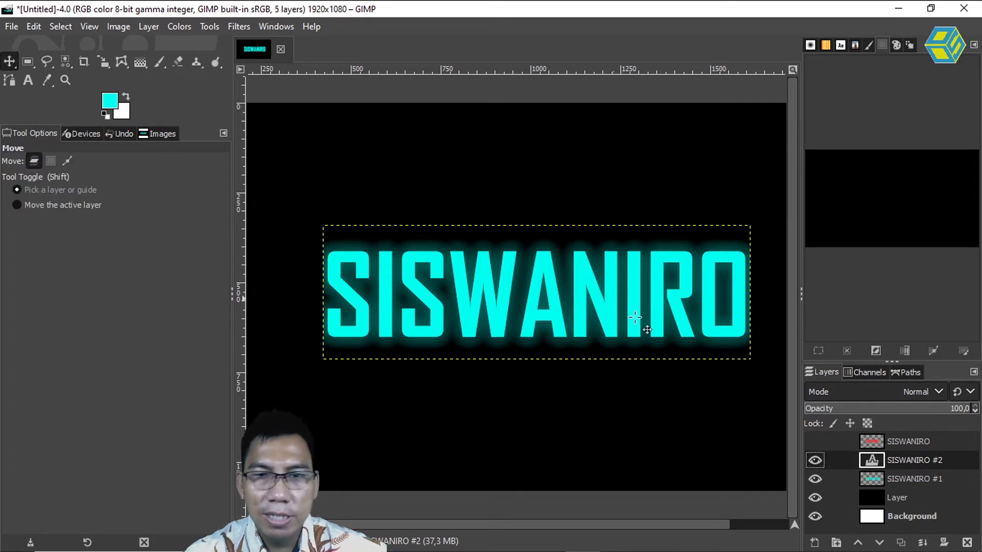
Step: Inspect the blurred text by temporarily hiding SISWANIRO #2 and moving it upward, undoing both changes
{"action": "left_click", "coordinate": [896, 477]}
{"action": "left_click", "coordinate": [814, 460]}
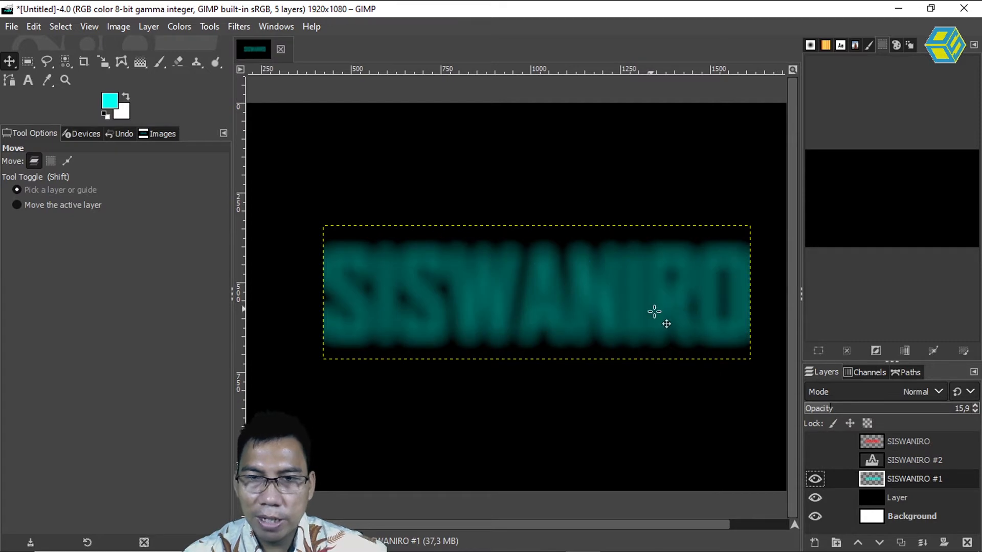
{"action": "left_click", "coordinate": [815, 459]}
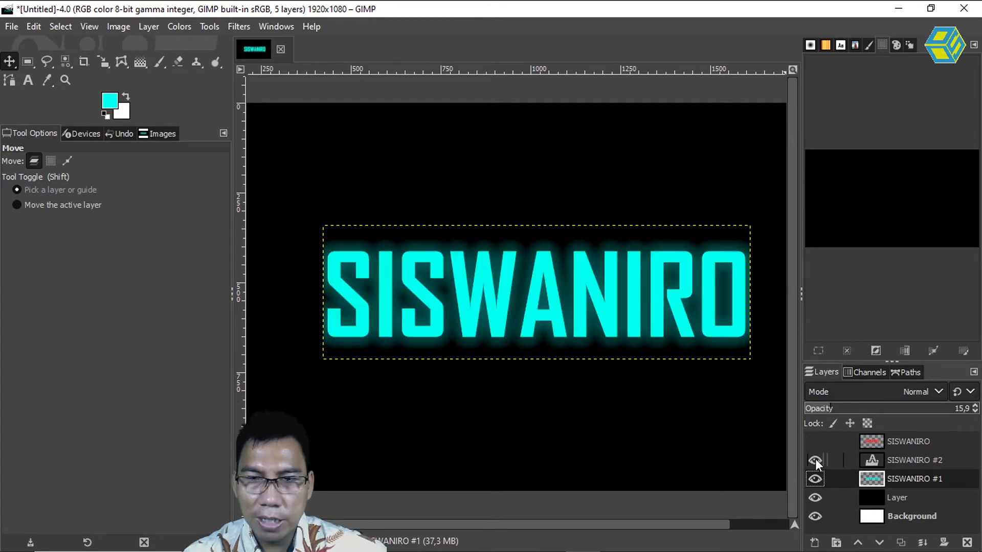
{"action": "left_click", "coordinate": [920, 463]}
{"action": "left_click_drag", "start_coordinate": [496, 306], "coordinate": [492, 211]}
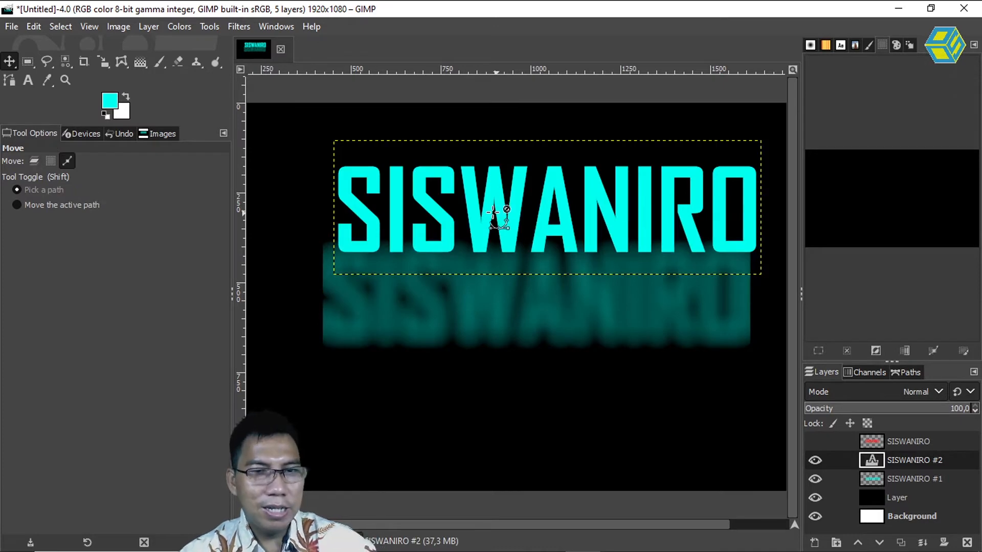
{"action": "key", "text": "ctrl+z"}
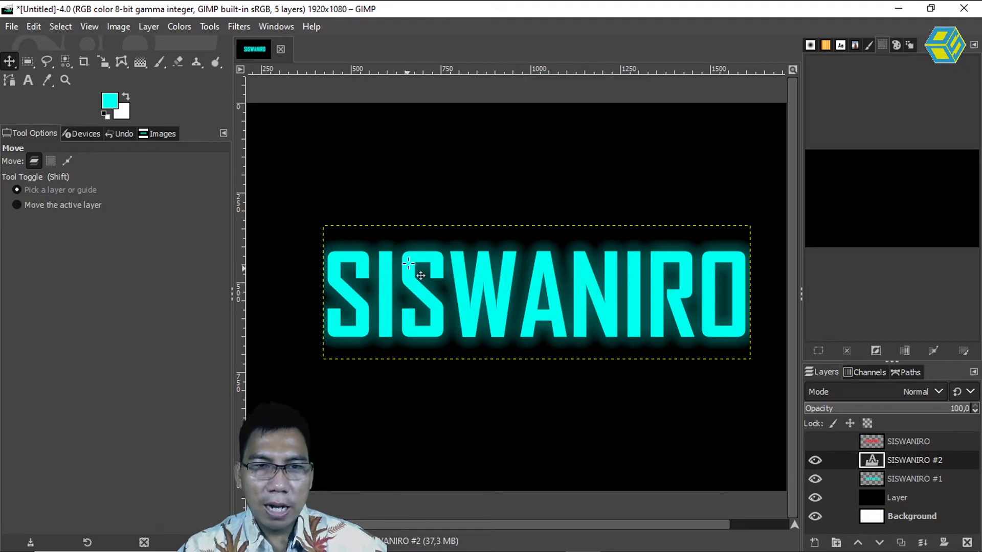
Step: Create a selection from the alpha channel of the SISWANIRO #2 text layer
{"action": "right_click", "coordinate": [873, 456]}
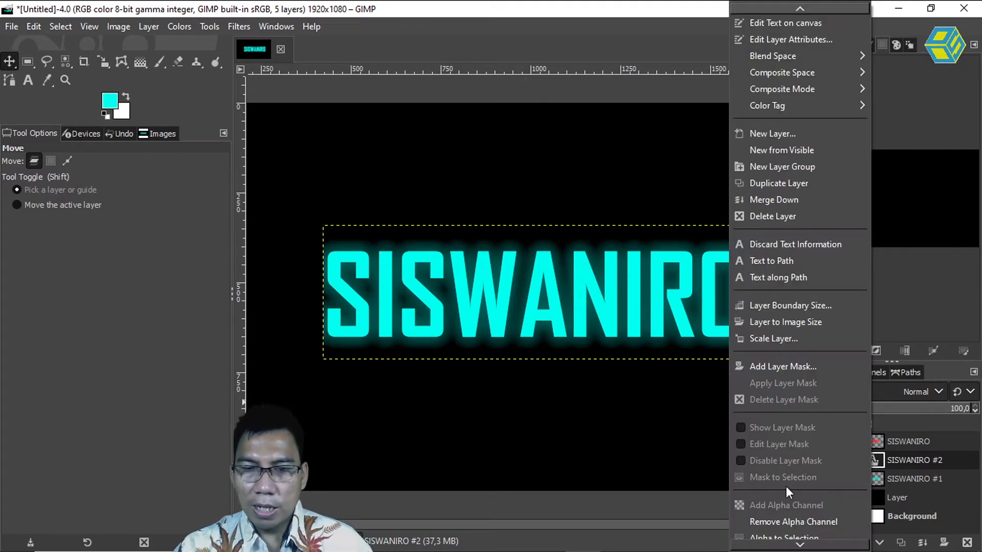
{"action": "scroll", "coordinate": [788, 486], "scroll_direction": "down", "scroll_amount": 2}
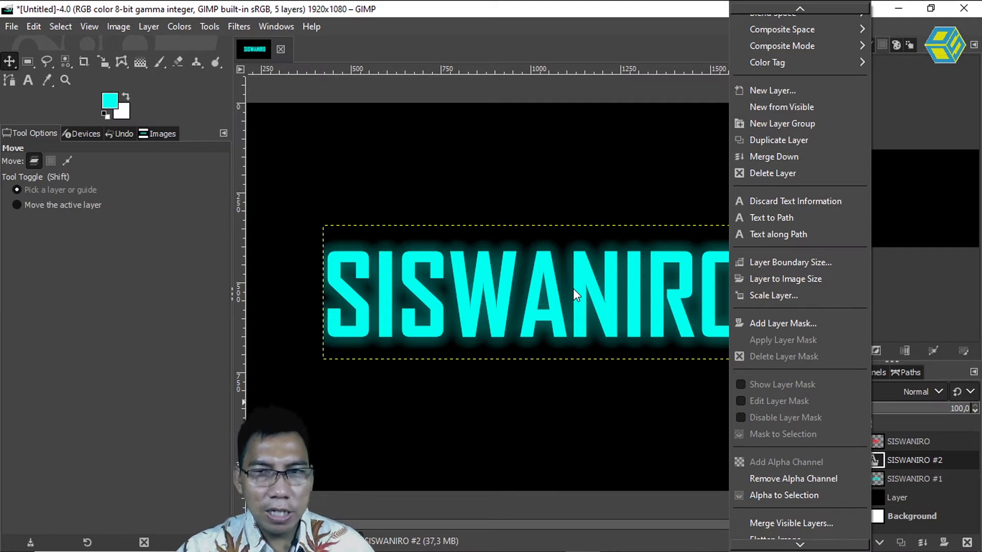
{"action": "left_click", "coordinate": [805, 496]}
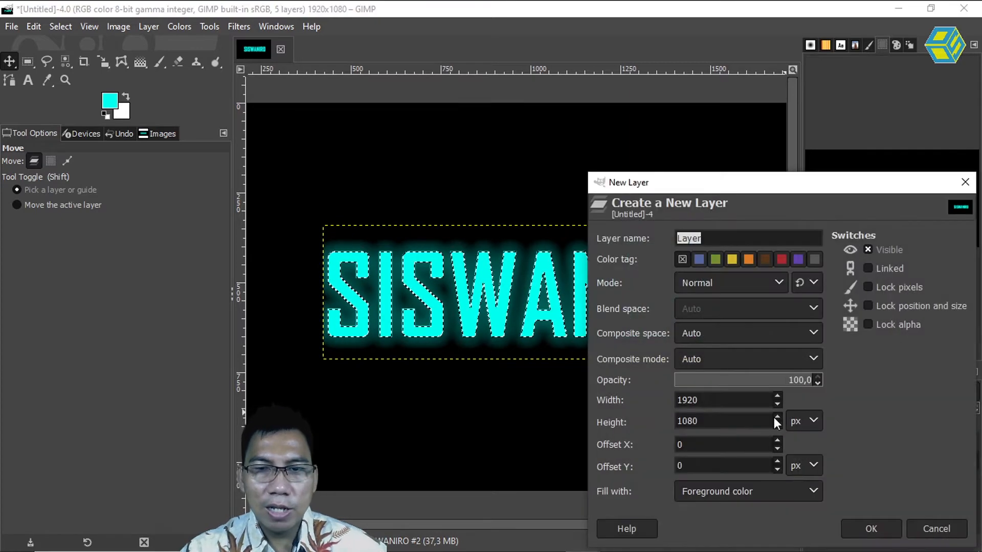
Step: Add a 1920 × 1080 px layer filled with transparency above SISWANIRO #2 and swap white to the foreground color
{"action": "left_click", "coordinate": [730, 493]}
{"action": "left_click", "coordinate": [721, 455]}
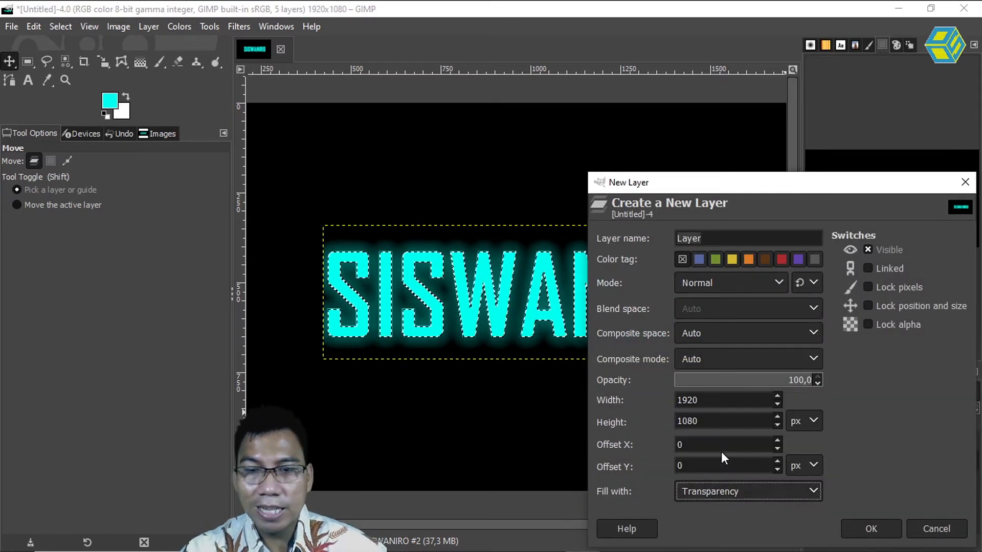
{"action": "left_click", "coordinate": [886, 531]}
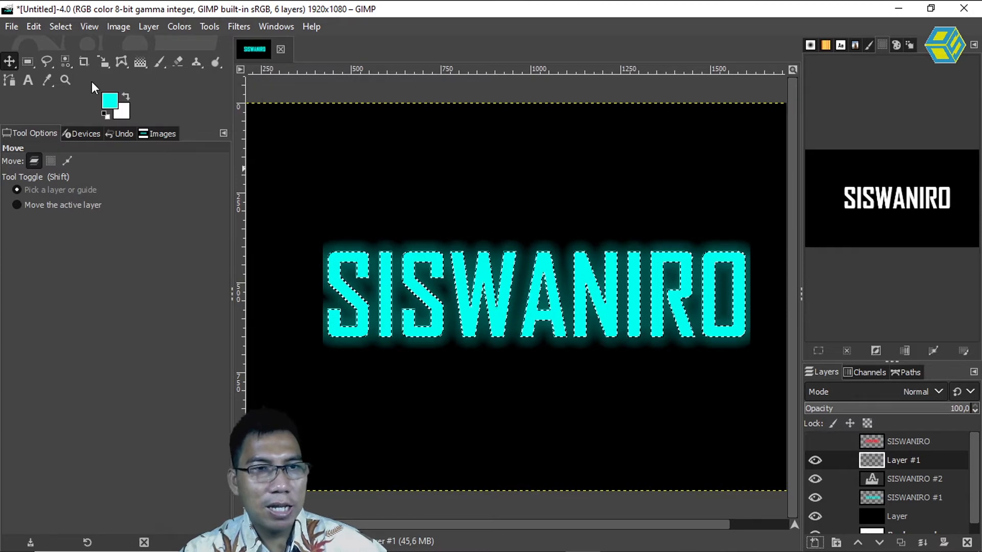
{"action": "left_click", "coordinate": [126, 96]}
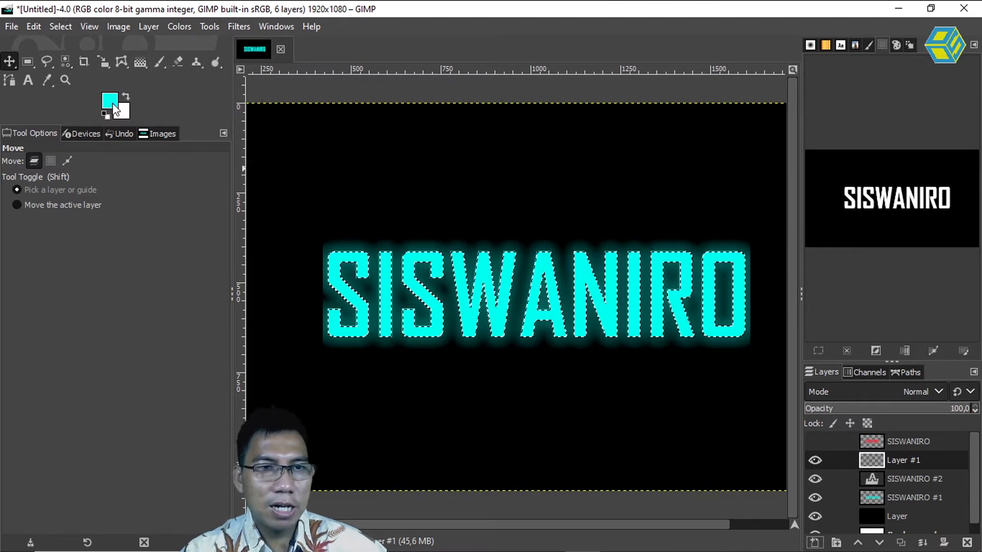
Step: Try a 2 px solid white stroke around the text selection, check it deselected, and undo both changes
{"action": "left_click", "coordinate": [33, 27]}
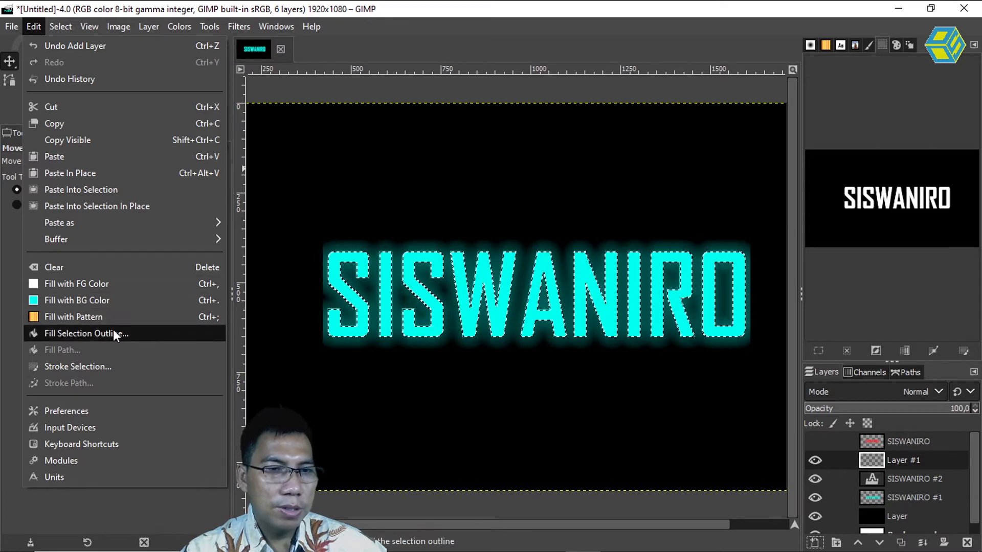
{"action": "left_click", "coordinate": [106, 366]}
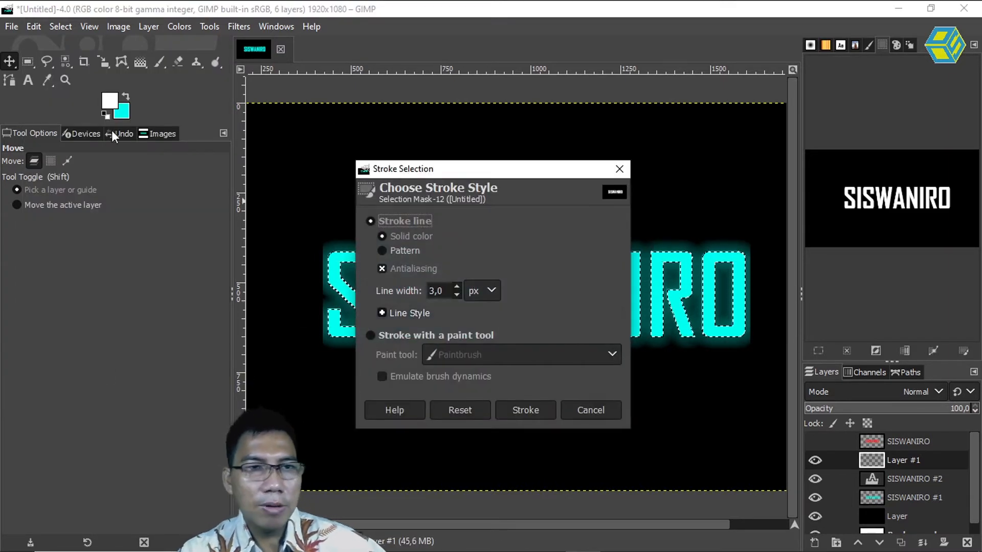
{"action": "key", "text": "Tab"}
{"action": "key", "text": "Tab"}
{"action": "key", "text": "Tab"}
{"action": "type", "text": "2"}
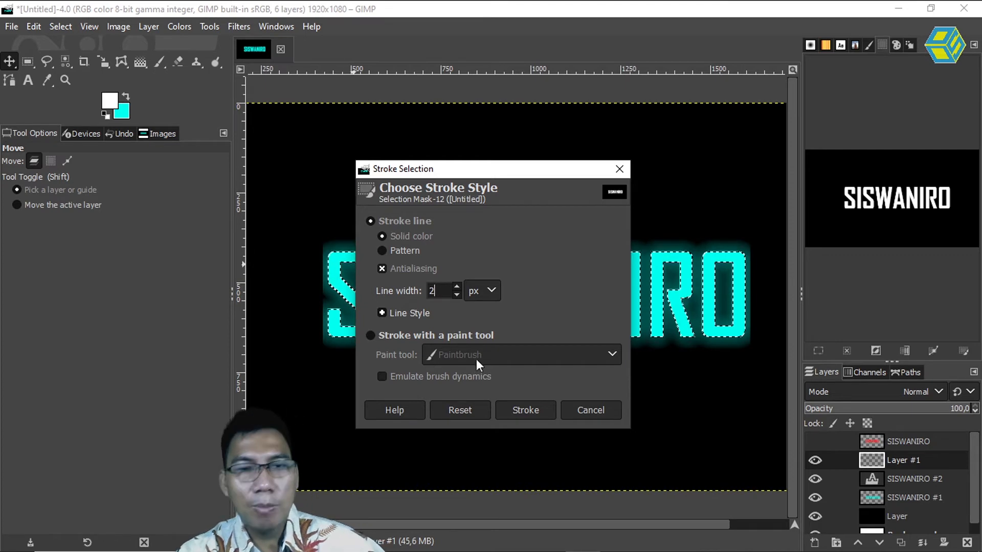
{"action": "left_click", "coordinate": [536, 411]}
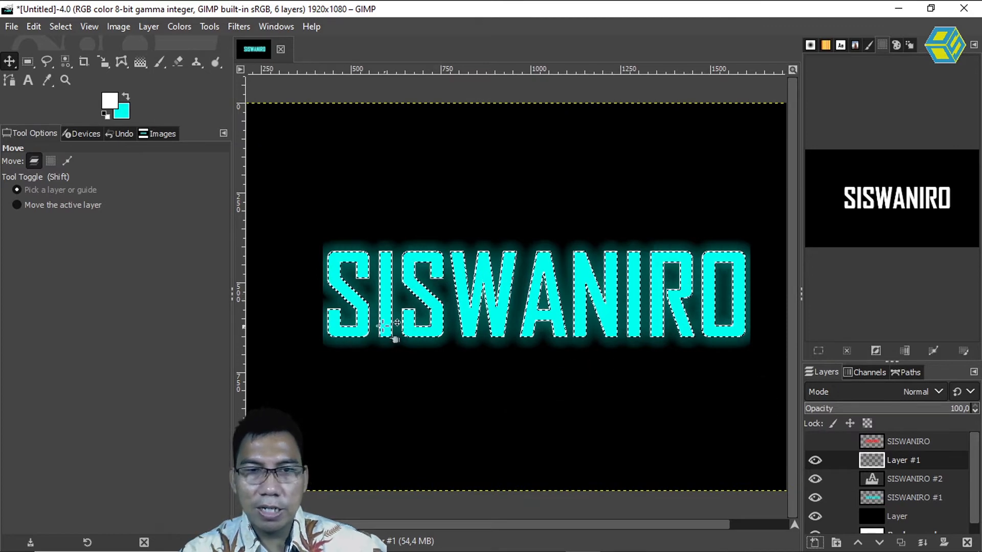
{"action": "key", "text": "shift+ctrl+a"}
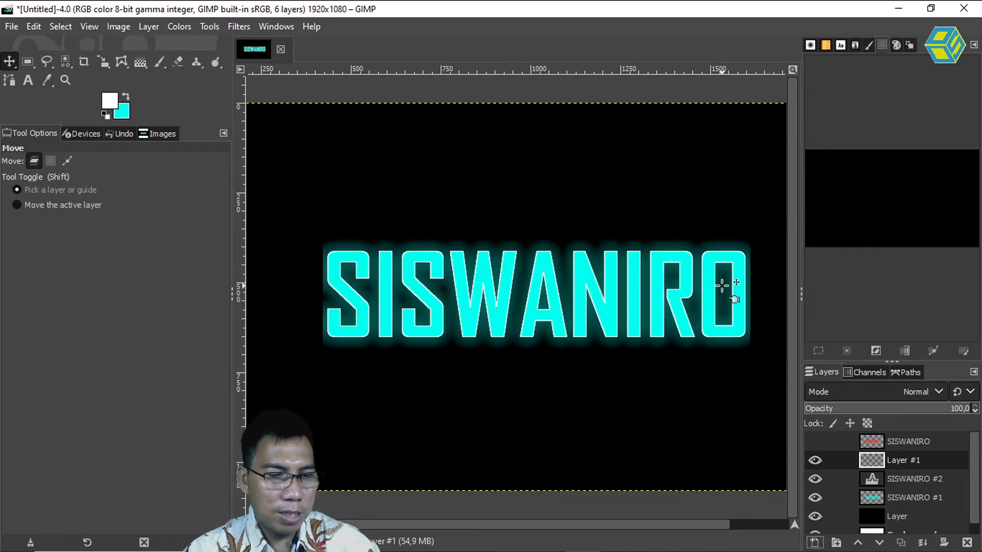
{"action": "key", "text": "ctrl+z"}
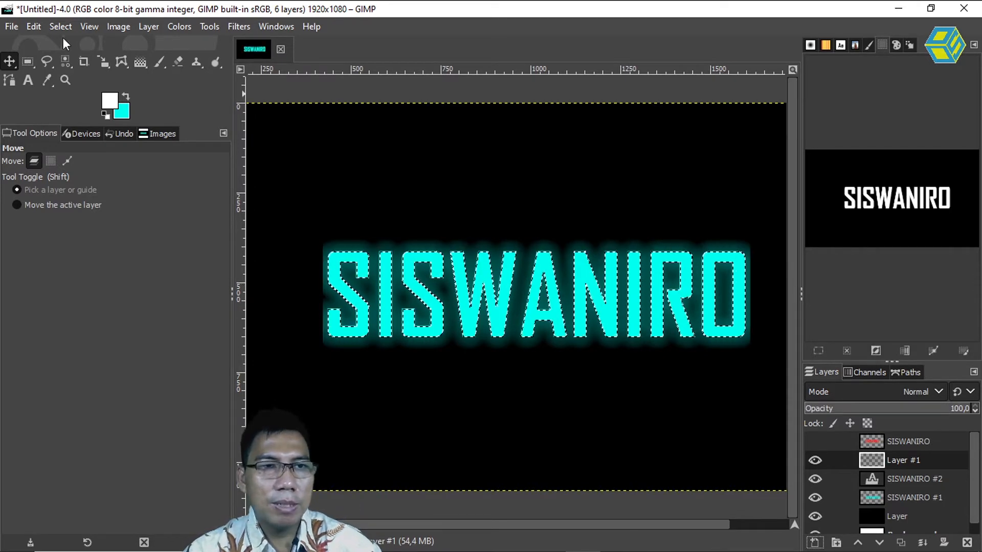
{"action": "left_click", "coordinate": [33, 28]}
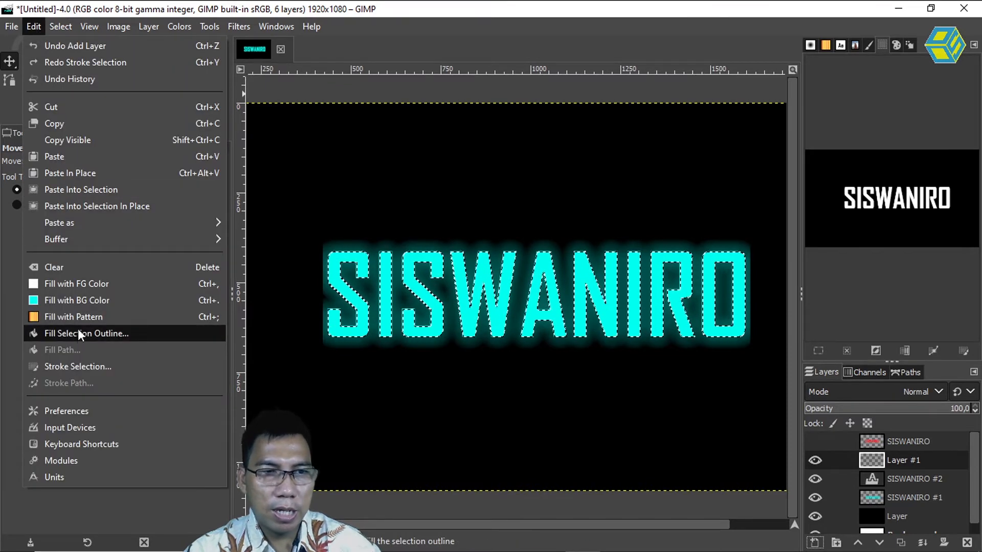
{"action": "left_click", "coordinate": [87, 365]}
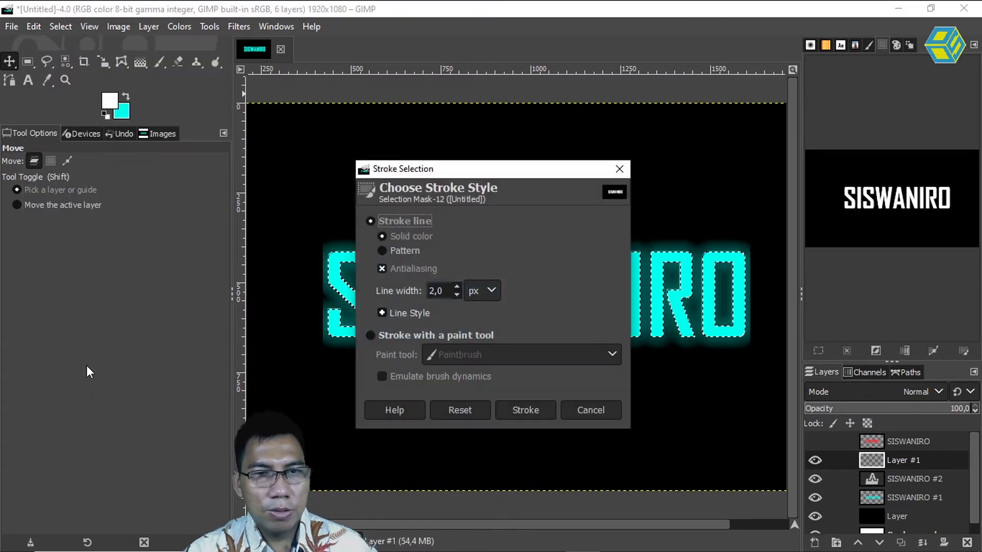
{"action": "left_click_drag", "start_coordinate": [445, 291], "coordinate": [404, 287]}
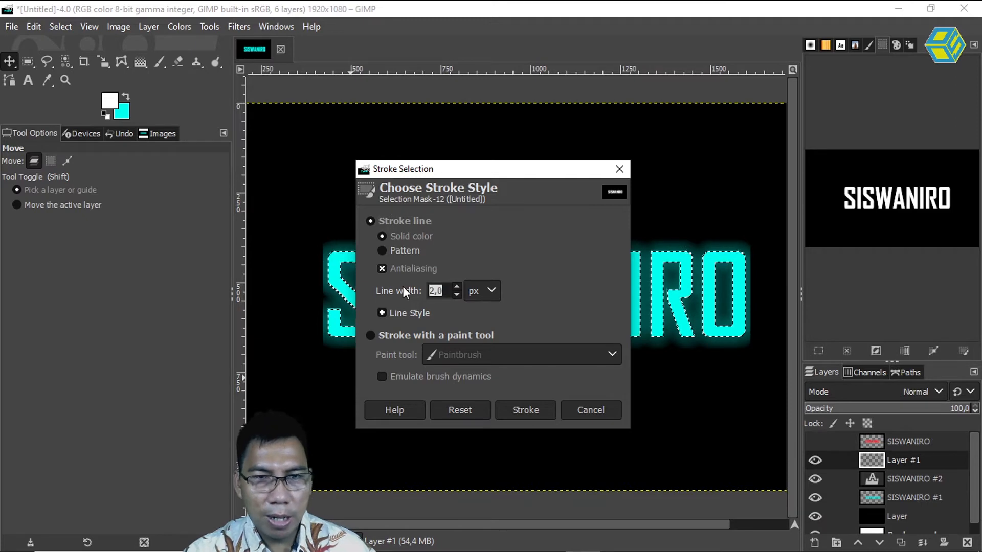
{"action": "type", "text": "4"}
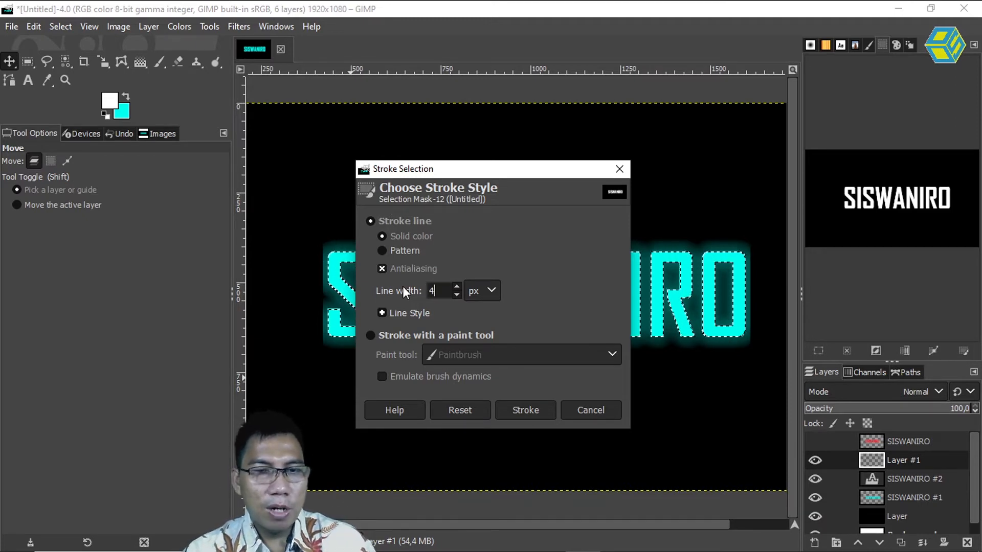
{"action": "left_click", "coordinate": [591, 410]}
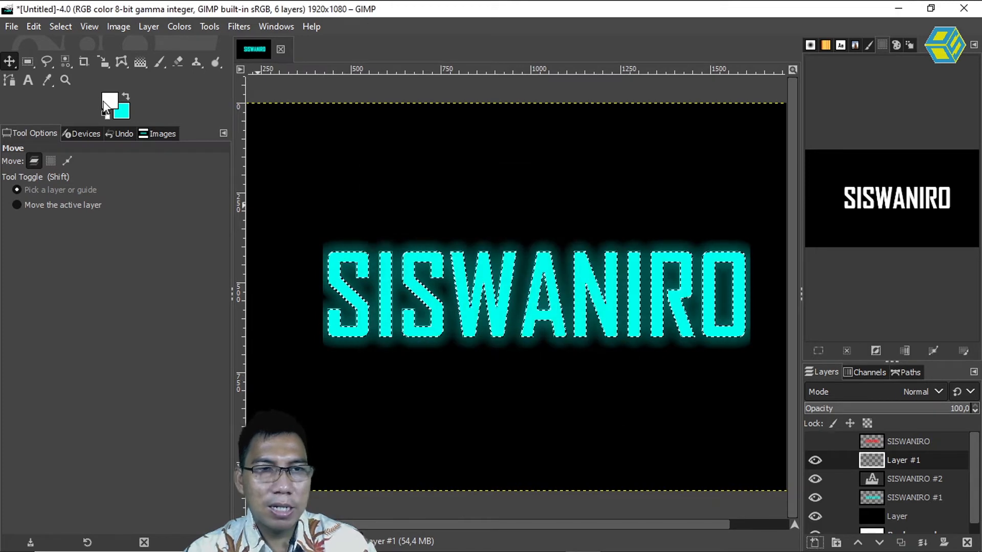
Step: Set the foreground color to magenta ff02e3
{"action": "left_click", "coordinate": [107, 102]}
{"action": "left_click", "coordinate": [133, 70]}
{"action": "left_click_drag", "start_coordinate": [117, 59], "coordinate": [126, 47]}
{"action": "mouse_move", "coordinate": [209, 156]}
{"action": "left_mouse_down"}
{"action": "mouse_move", "coordinate": [200, 156]}
{"action": "mouse_move", "coordinate": [220, 156]}
{"action": "left_mouse_up"}
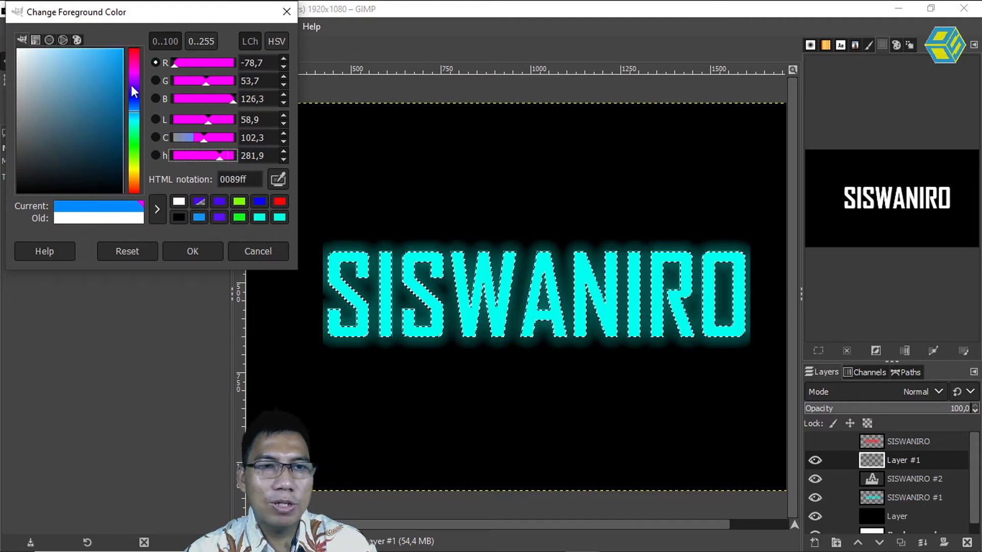
{"action": "left_click", "coordinate": [134, 69]}
{"action": "left_click", "coordinate": [124, 53]}
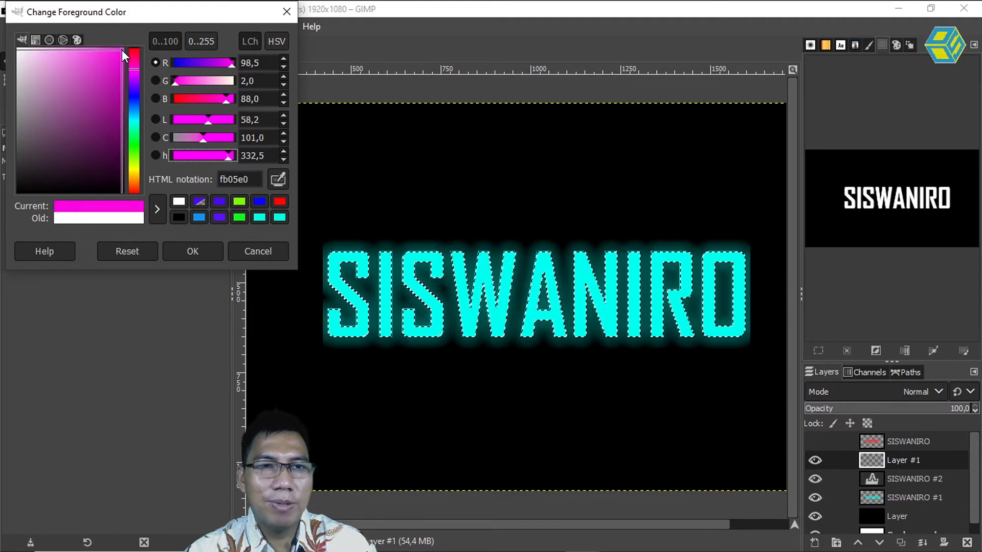
{"action": "left_click", "coordinate": [124, 50]}
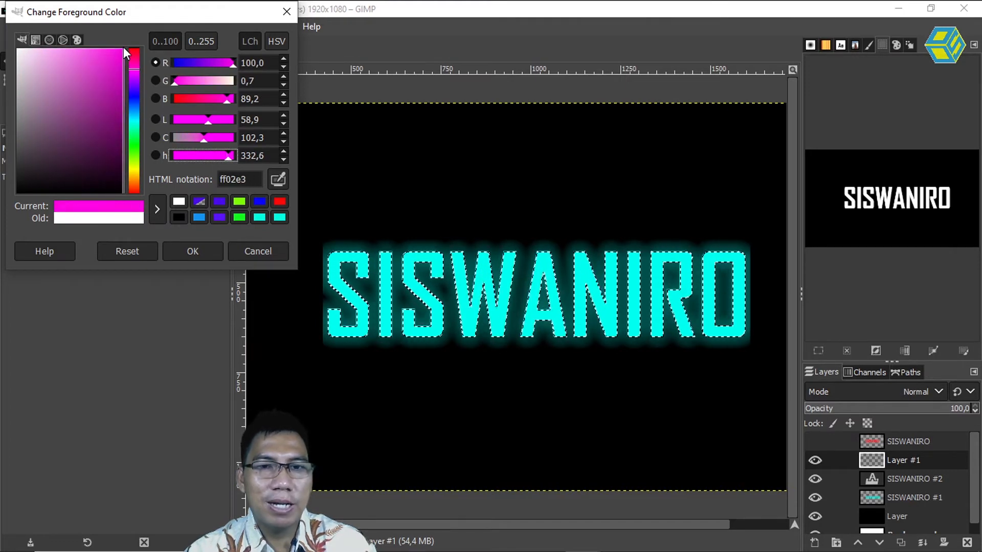
{"action": "left_click", "coordinate": [206, 249]}
Step: Stroke the text selection on Layer #1 with a 3 px solid magenta line, and deselect
{"action": "left_click", "coordinate": [33, 26]}
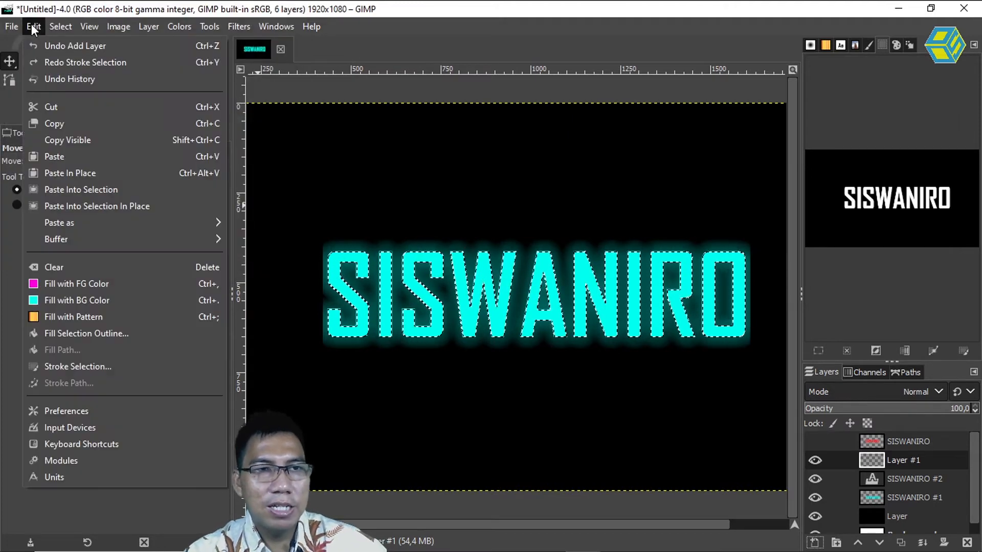
{"action": "left_click", "coordinate": [76, 366]}
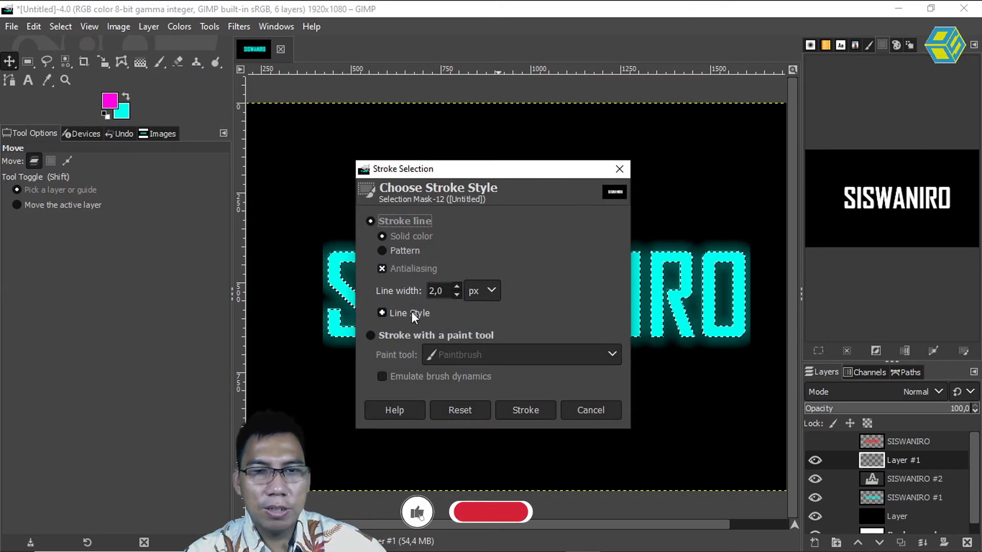
{"action": "double_click", "coordinate": [438, 291]}
{"action": "type", "text": "3"}
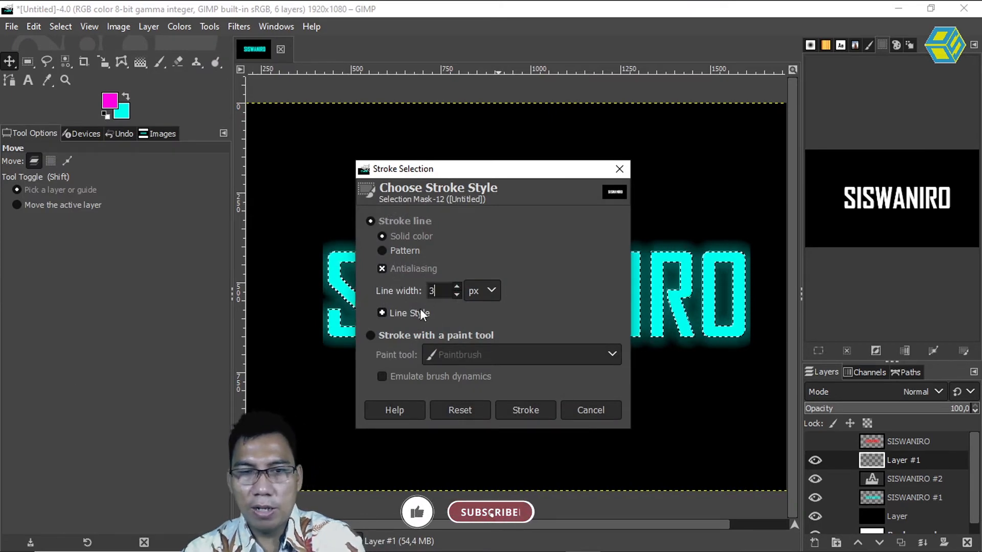
{"action": "left_click", "coordinate": [526, 412]}
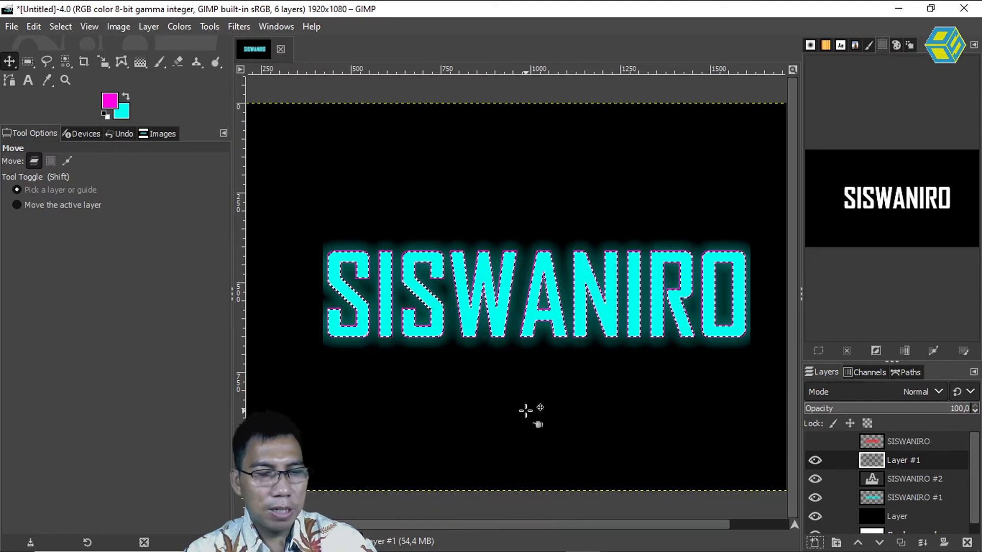
{"action": "key", "text": "ctrl+shift+a"}
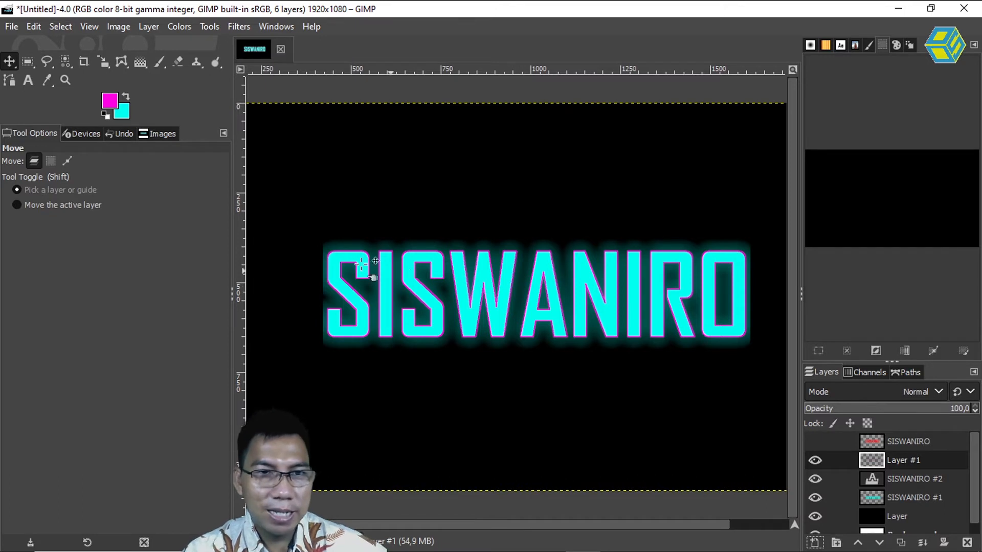
Step: Move the solid cyan SISWANIRO #2 text down and slightly left, away from its outline and blurred glow
{"action": "left_click", "coordinate": [871, 479]}
{"action": "left_click", "coordinate": [877, 499]}
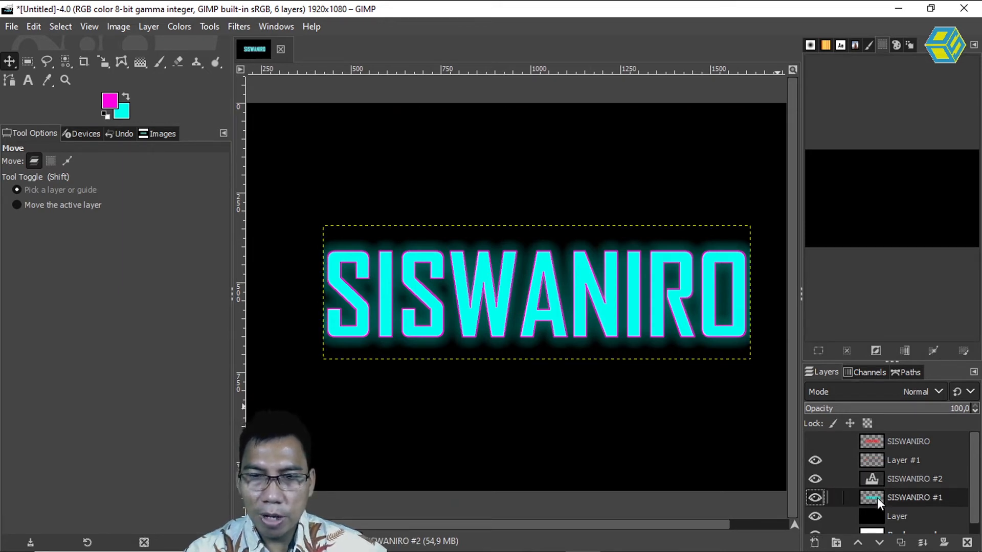
{"action": "left_click", "coordinate": [877, 459]}
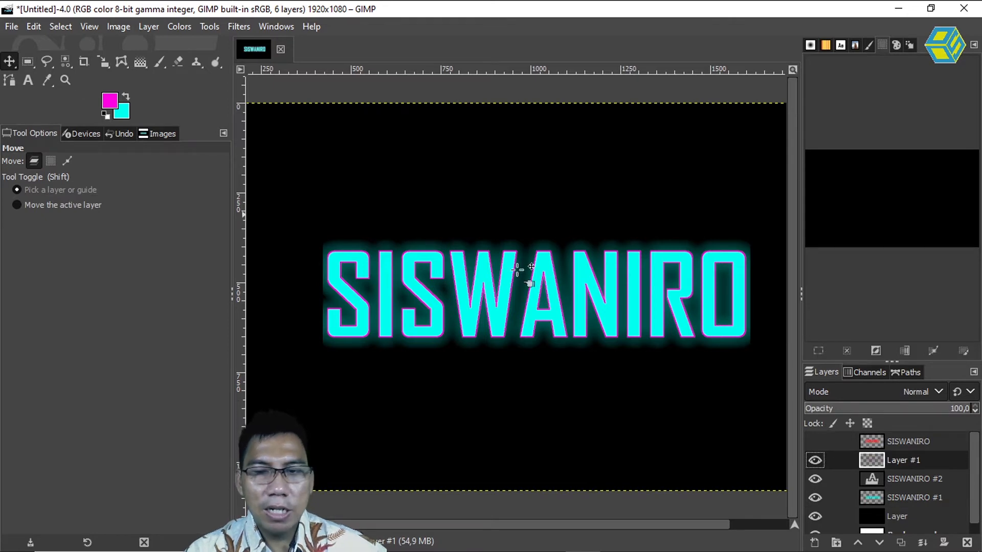
{"action": "left_click", "coordinate": [905, 497]}
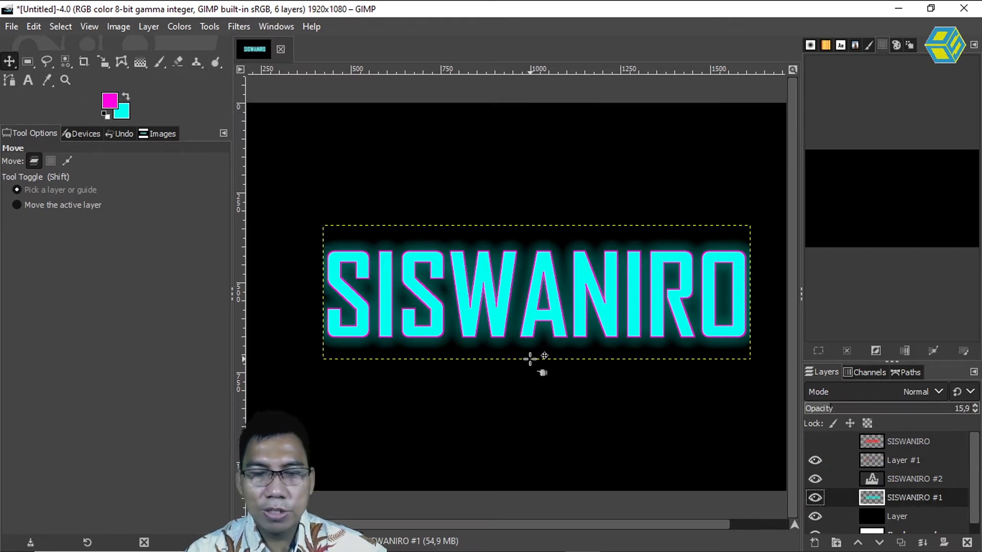
{"action": "left_click_drag", "start_coordinate": [568, 316], "coordinate": [545, 364]}
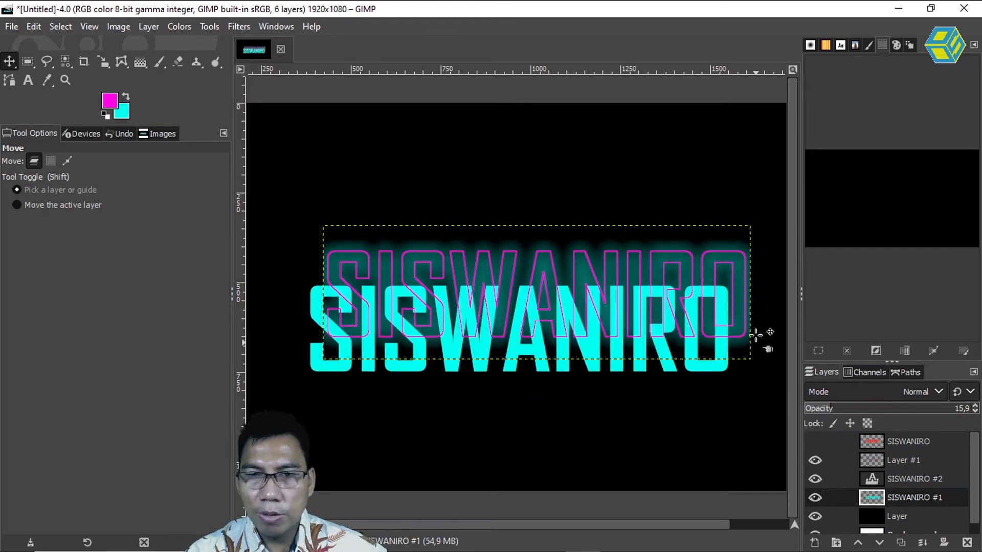
Step: Examine Layer #1, SISWANIRO #2 and SISWANIRO #1 by toggling each one's visibility, and undo the text move
{"action": "left_click", "coordinate": [901, 460]}
{"action": "left_click", "coordinate": [816, 460]}
{"action": "left_click", "coordinate": [815, 460]}
{"action": "left_click", "coordinate": [815, 460]}
{"action": "left_click", "coordinate": [815, 460]}
{"action": "left_click", "coordinate": [816, 479]}
{"action": "left_click", "coordinate": [815, 479]}
{"action": "left_click", "coordinate": [816, 479]}
{"action": "left_click", "coordinate": [815, 479]}
{"action": "left_click", "coordinate": [816, 478]}
{"action": "left_click", "coordinate": [816, 479]}
{"action": "left_click", "coordinate": [815, 498]}
{"action": "left_click", "coordinate": [815, 498]}
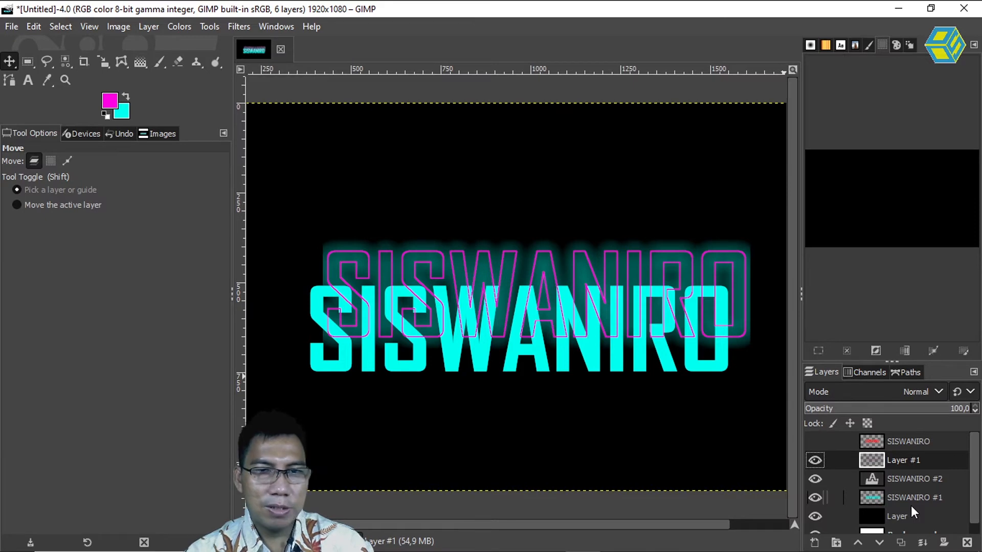
{"action": "key", "text": "ctrl+z"}
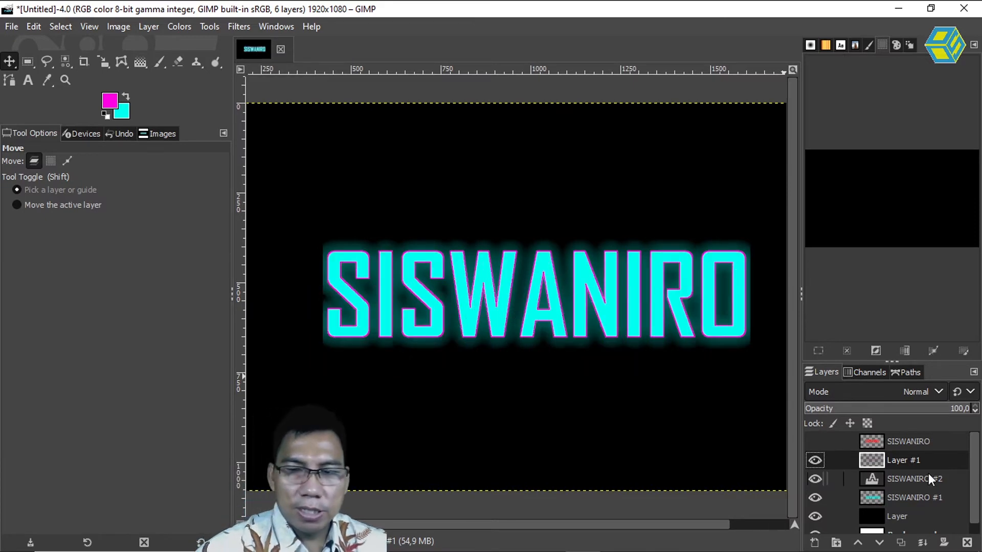
Step: Open the SISWANIRO #2 text layer for editing and select the letters SIS
{"action": "left_click", "coordinate": [870, 478]}
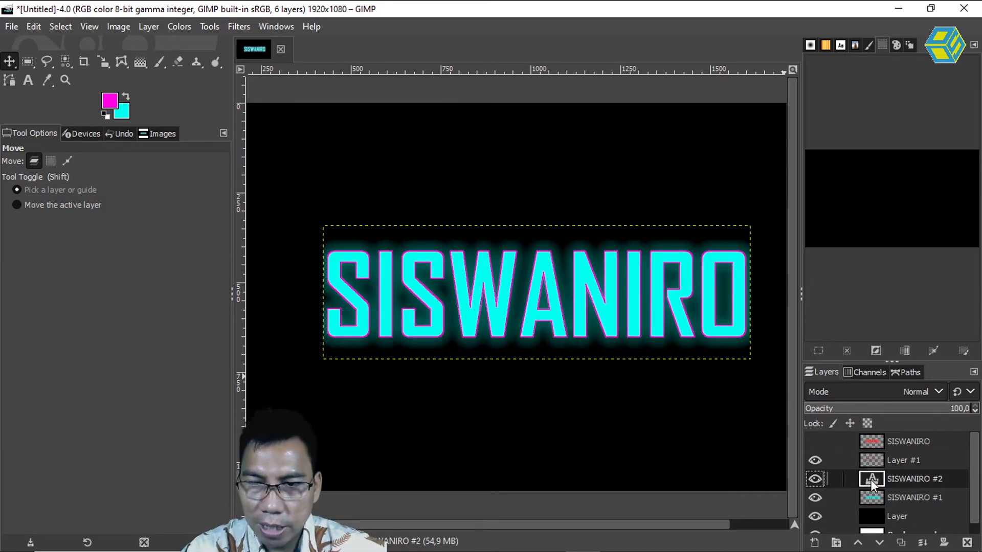
{"action": "double_click", "coordinate": [873, 476]}
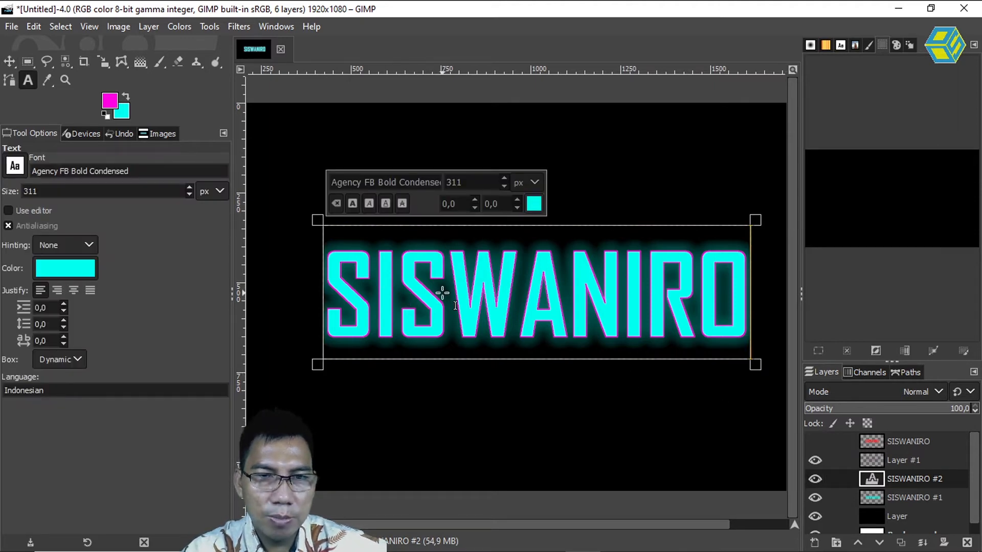
{"action": "left_click_drag", "start_coordinate": [454, 305], "coordinate": [327, 286]}
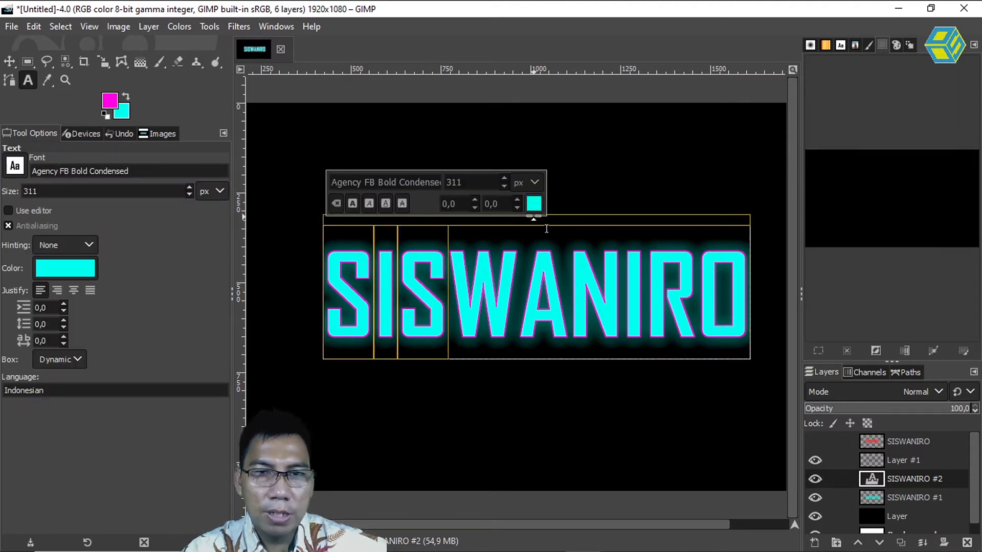
Step: Try a dark teal color on the selected letters SIS
{"action": "left_click", "coordinate": [533, 203]}
{"action": "left_click", "coordinate": [522, 173]}
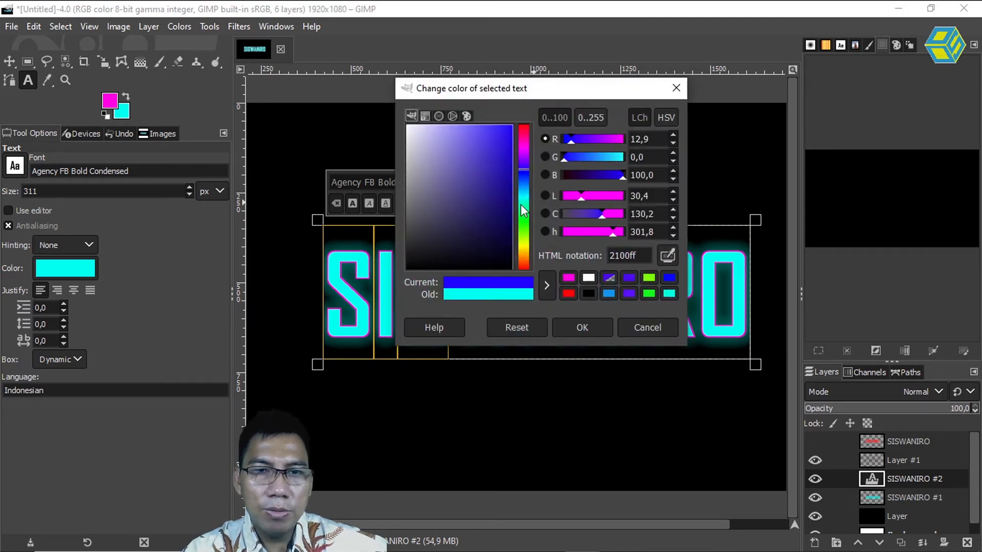
{"action": "left_click", "coordinate": [524, 214]}
{"action": "left_click_drag", "start_coordinate": [560, 88], "coordinate": [599, 86]}
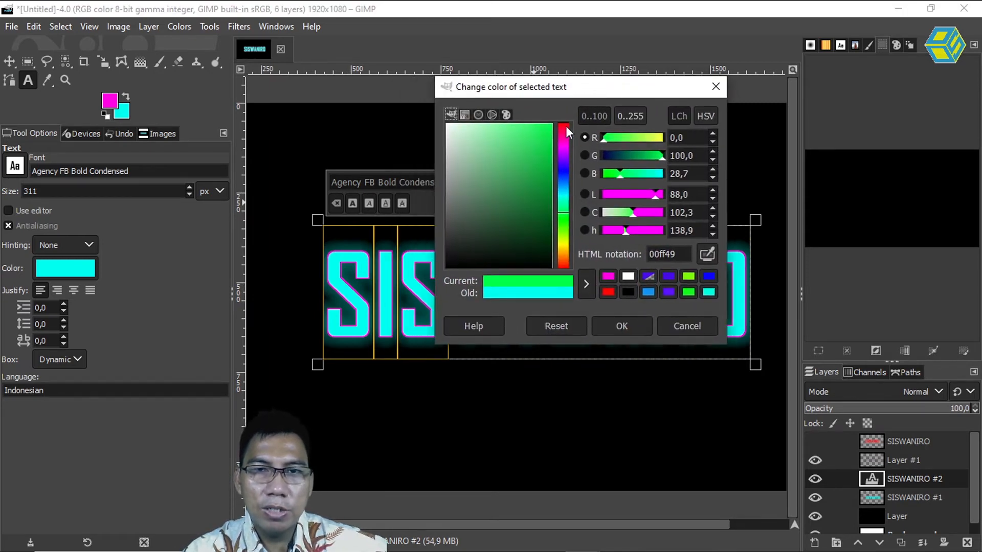
{"action": "left_click", "coordinate": [563, 129]}
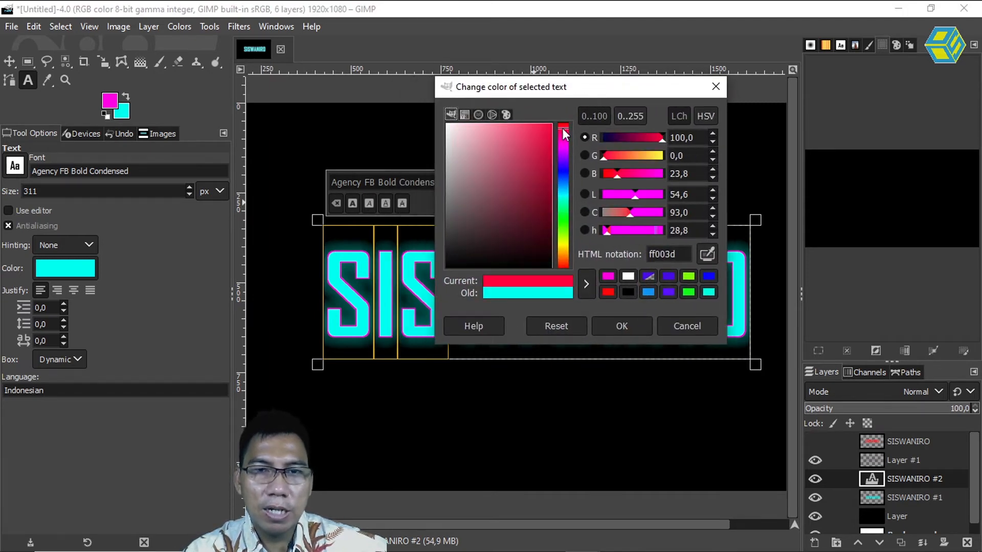
{"action": "left_click", "coordinate": [565, 260]}
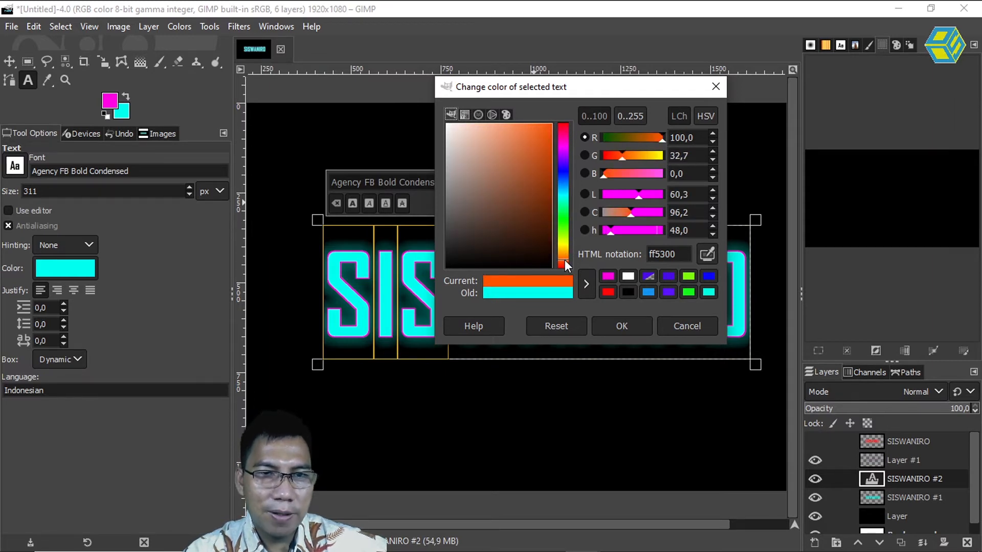
{"action": "left_click", "coordinate": [561, 195]}
{"action": "left_click_drag", "start_coordinate": [533, 211], "coordinate": [543, 224]}
{"action": "left_click", "coordinate": [620, 327]}
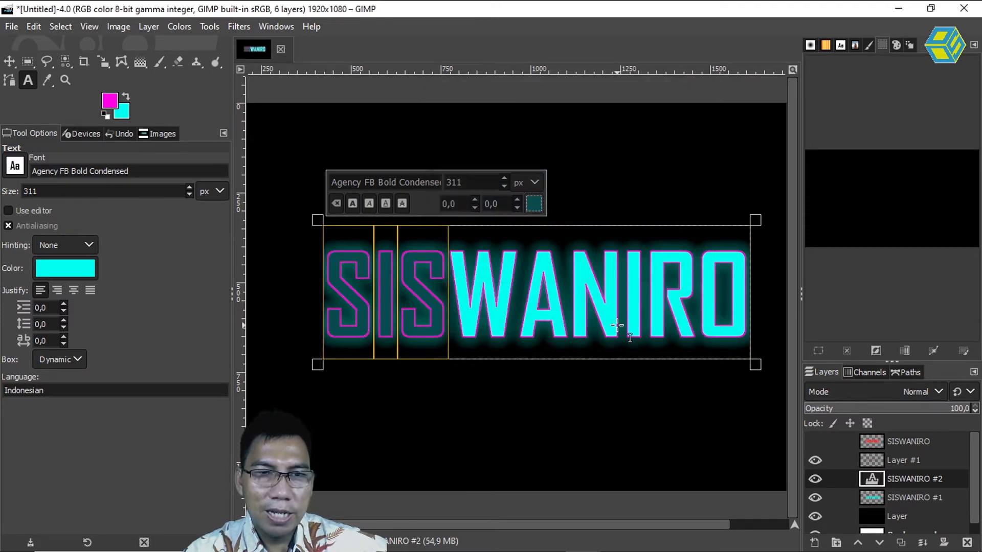
Step: Recolor the selected letters SIS bright green
{"action": "left_click", "coordinate": [535, 203]}
{"action": "left_click", "coordinate": [522, 227]}
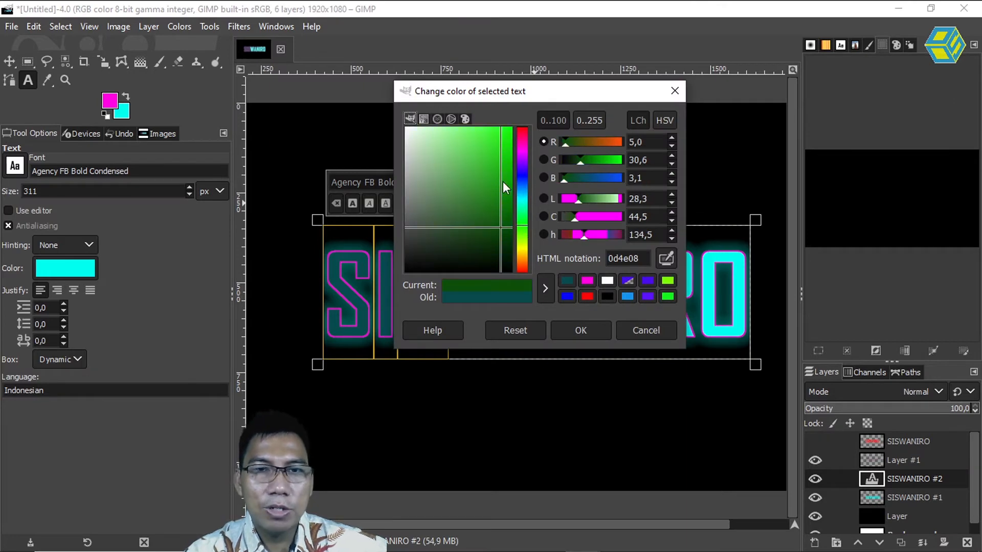
{"action": "left_click", "coordinate": [508, 134]}
{"action": "left_click", "coordinate": [581, 329]}
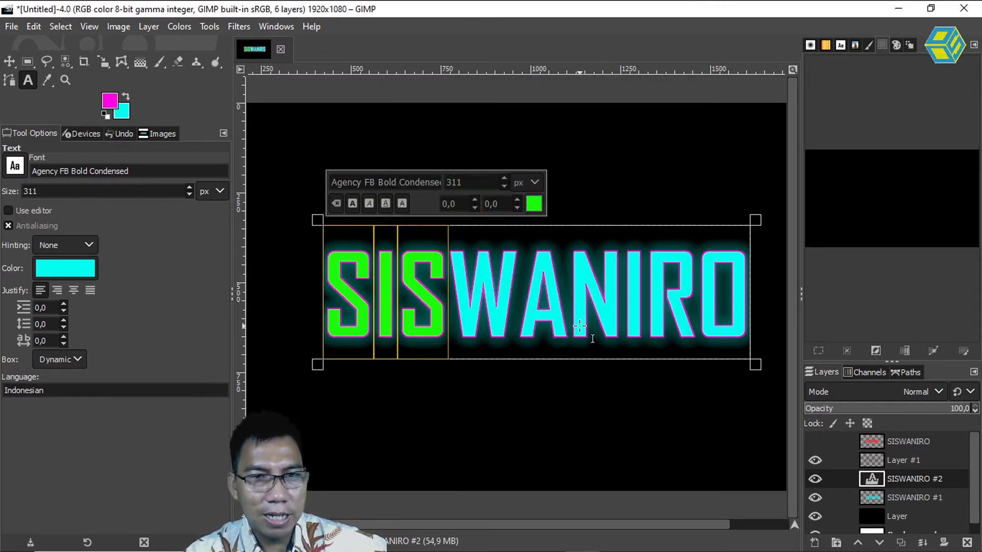
Step: Recolor the letters WAN, trying blue 000dff first and settling on bright yellow
{"action": "left_click_drag", "start_coordinate": [449, 299], "coordinate": [603, 301]}
{"action": "left_click", "coordinate": [534, 204]}
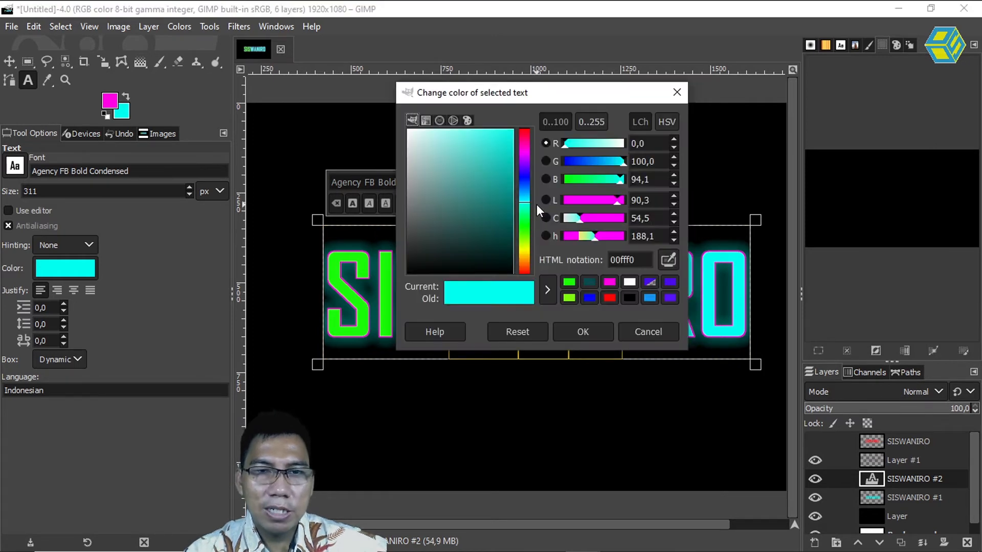
{"action": "left_click", "coordinate": [525, 182]}
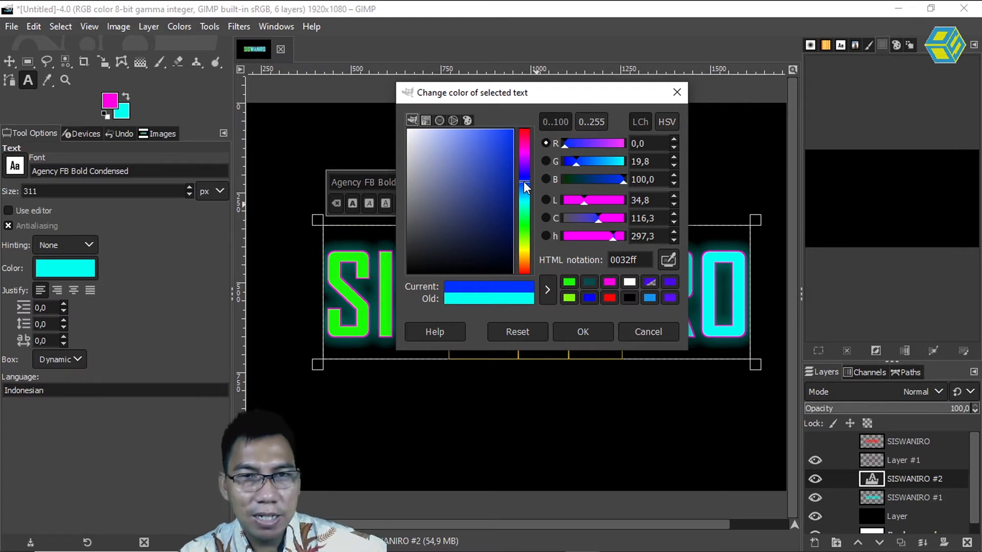
{"action": "left_click_drag", "start_coordinate": [525, 186], "coordinate": [524, 148]}
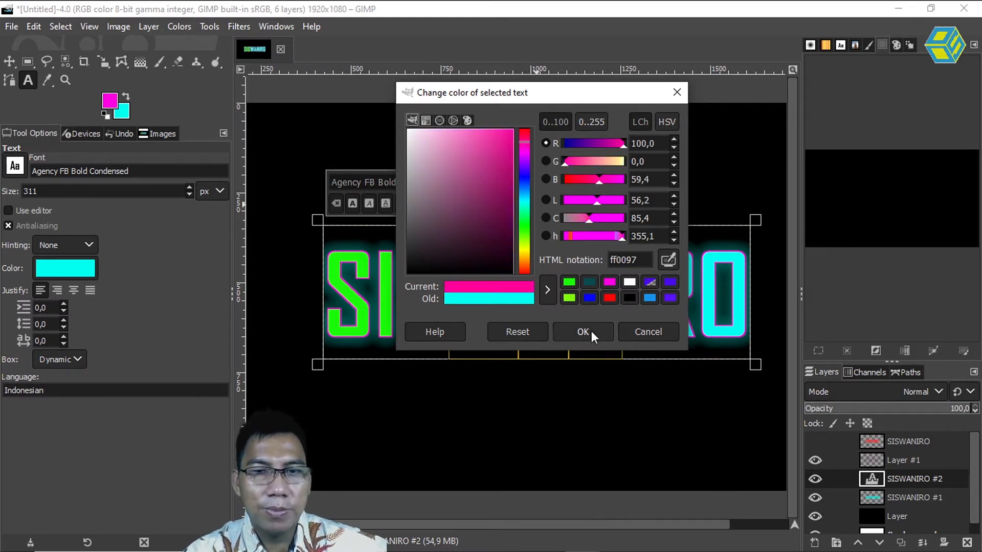
{"action": "left_click", "coordinate": [526, 177]}
{"action": "left_click", "coordinate": [582, 330]}
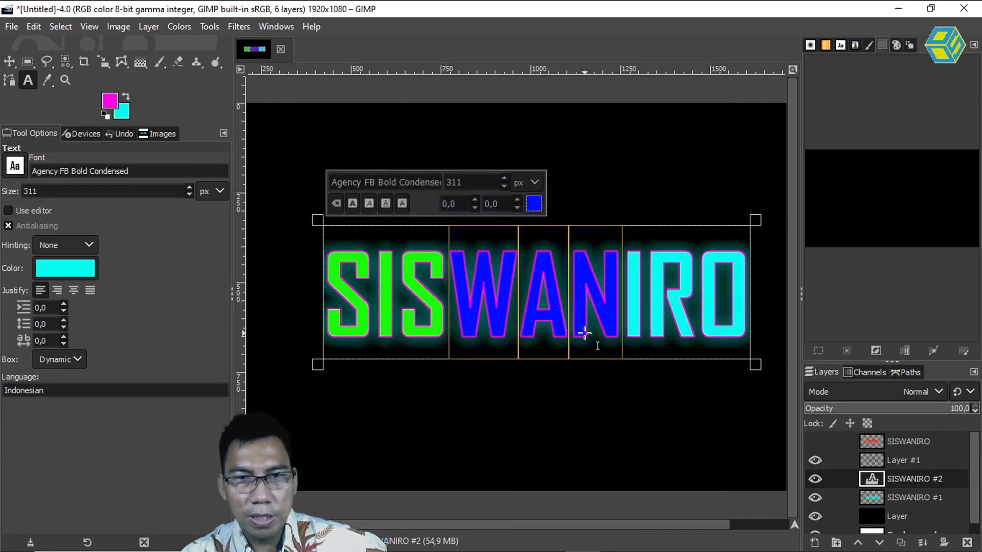
{"action": "left_click", "coordinate": [534, 206]}
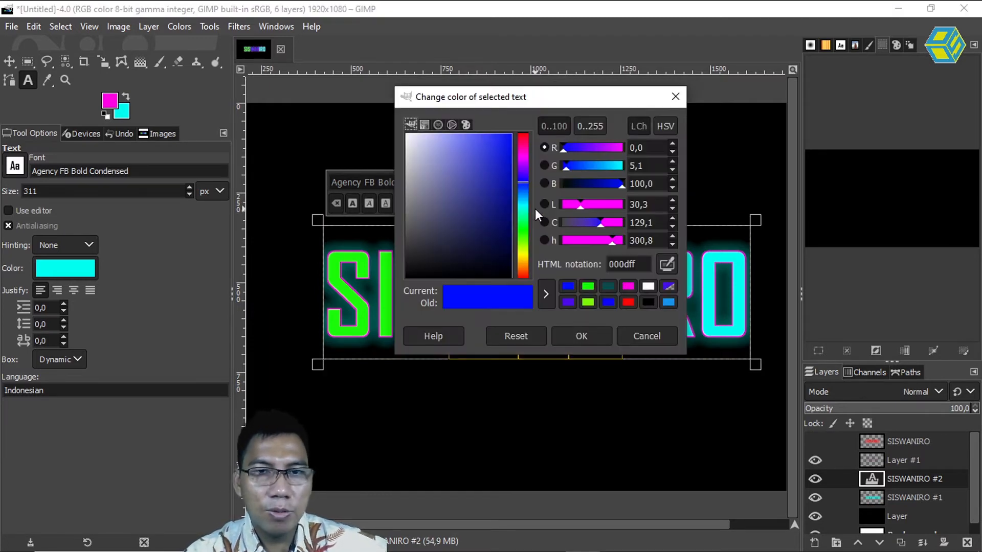
{"action": "left_click", "coordinate": [525, 255]}
{"action": "left_click", "coordinate": [581, 332]}
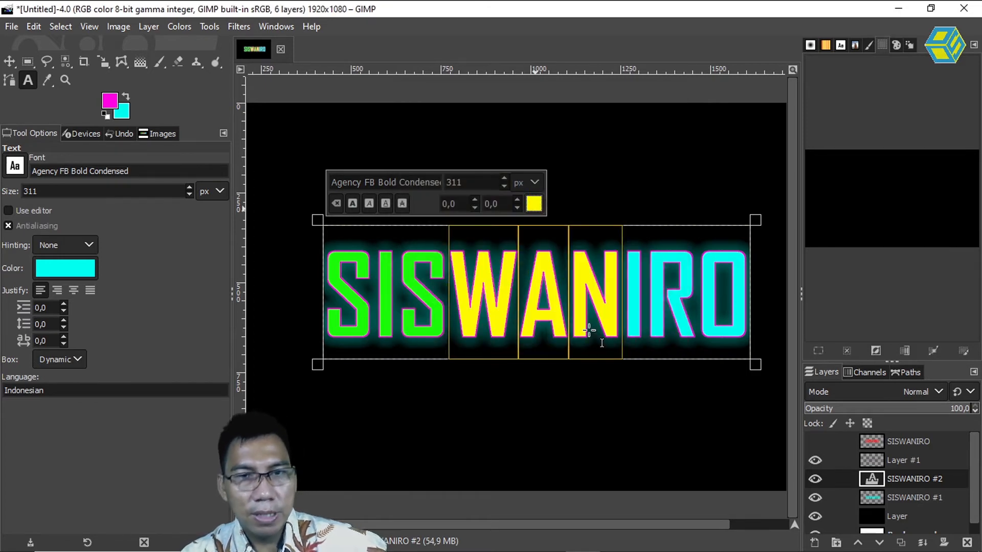
Step: Recolor the letters IRO red with the color f90c13
{"action": "left_click_drag", "start_coordinate": [624, 279], "coordinate": [740, 281]}
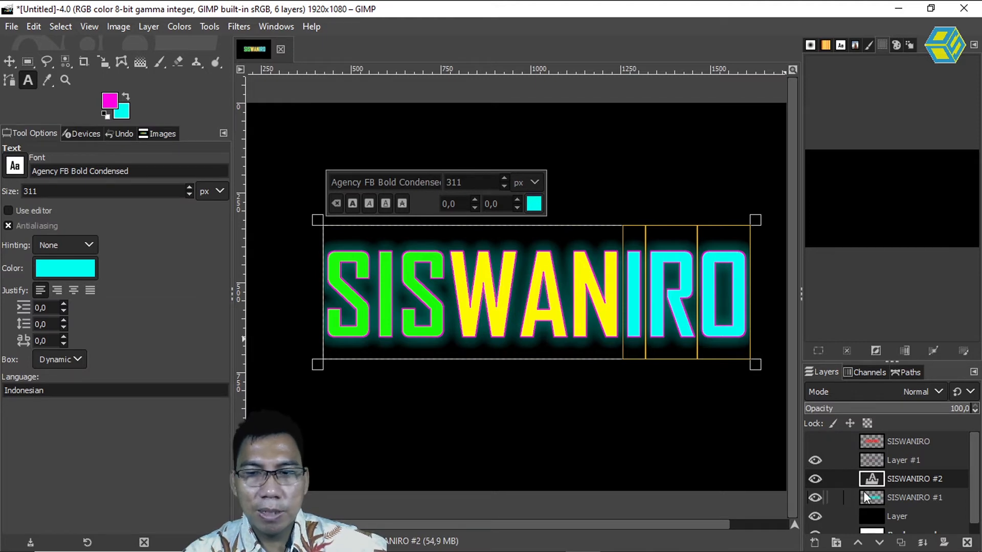
{"action": "left_click", "coordinate": [535, 204]}
{"action": "left_click", "coordinate": [525, 176]}
{"action": "left_click_drag", "start_coordinate": [502, 147], "coordinate": [511, 130]}
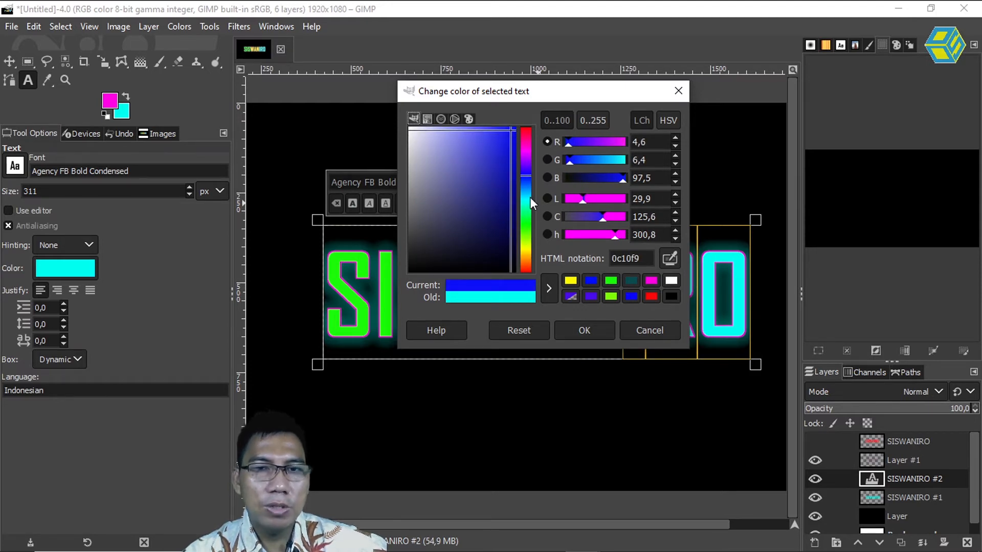
{"action": "left_click", "coordinate": [526, 152]}
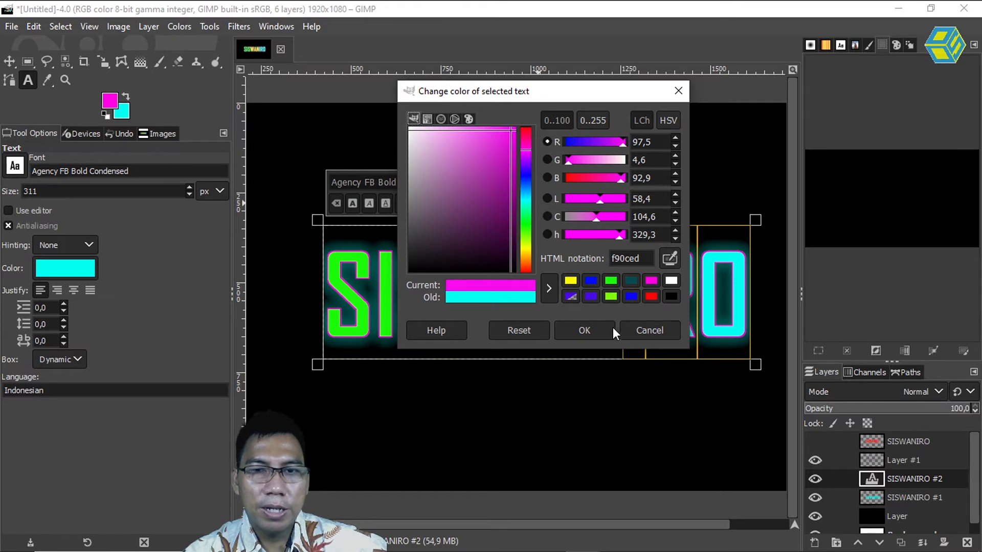
{"action": "left_click", "coordinate": [527, 129]}
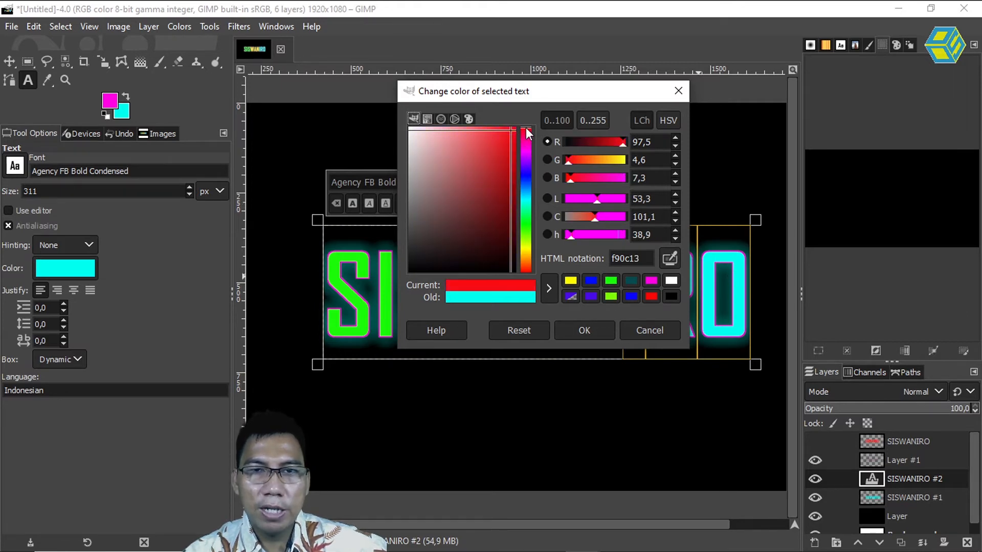
{"action": "left_click", "coordinate": [586, 331]}
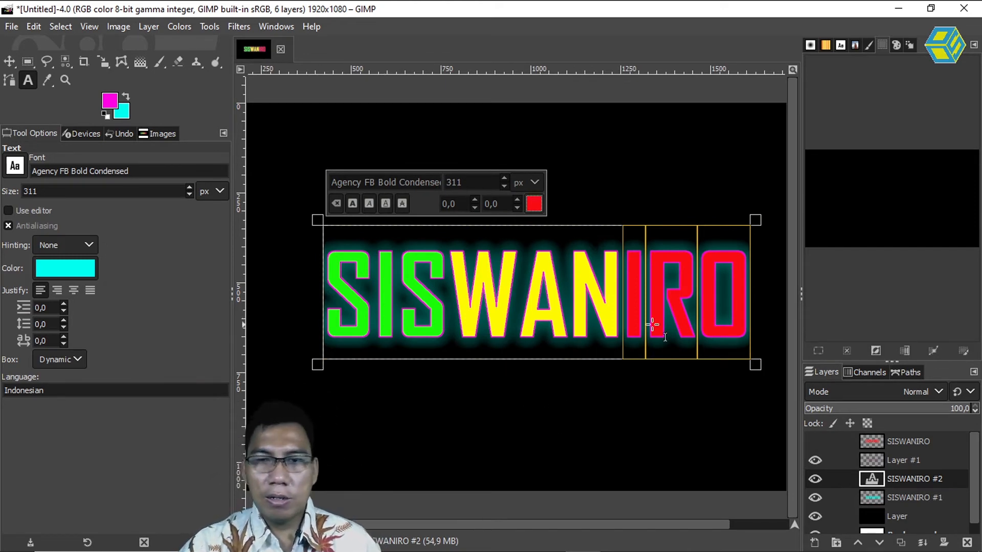
Step: Recolor all the letters of SISWANIRO cyan with the color 0aeffe
{"action": "left_click_drag", "start_coordinate": [328, 288], "coordinate": [741, 306]}
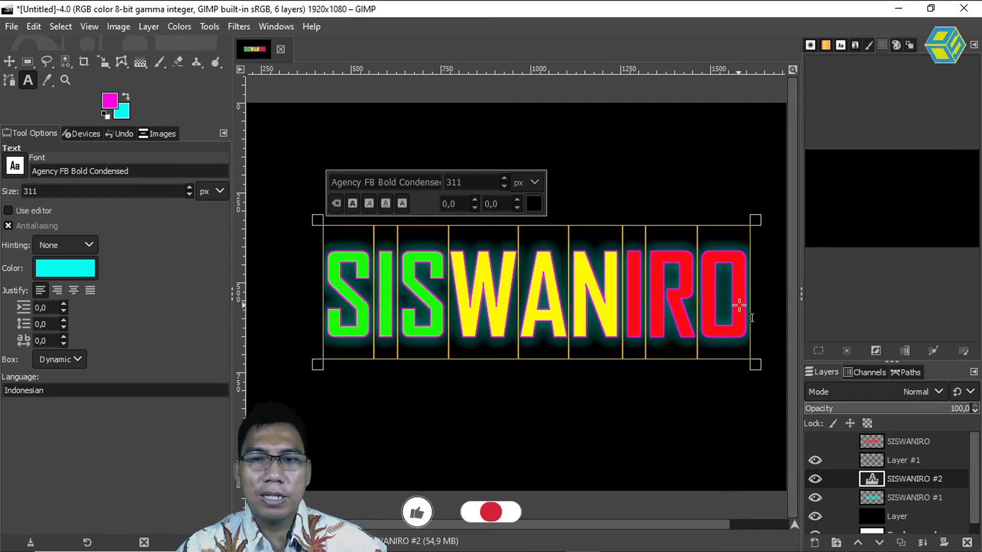
{"action": "left_click", "coordinate": [534, 203]}
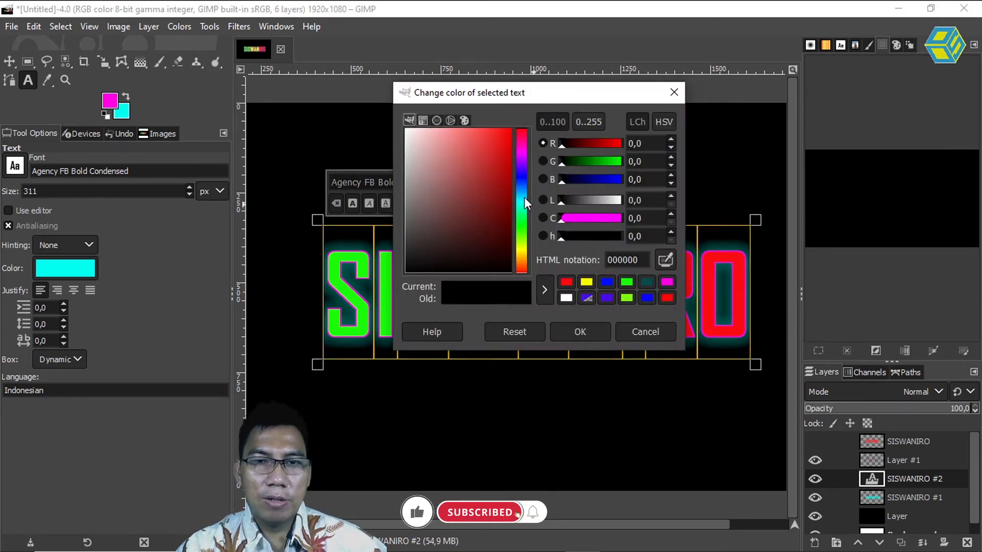
{"action": "left_click", "coordinate": [523, 200]}
{"action": "left_click", "coordinate": [504, 130]}
{"action": "left_click_drag", "start_coordinate": [504, 129], "coordinate": [508, 129]}
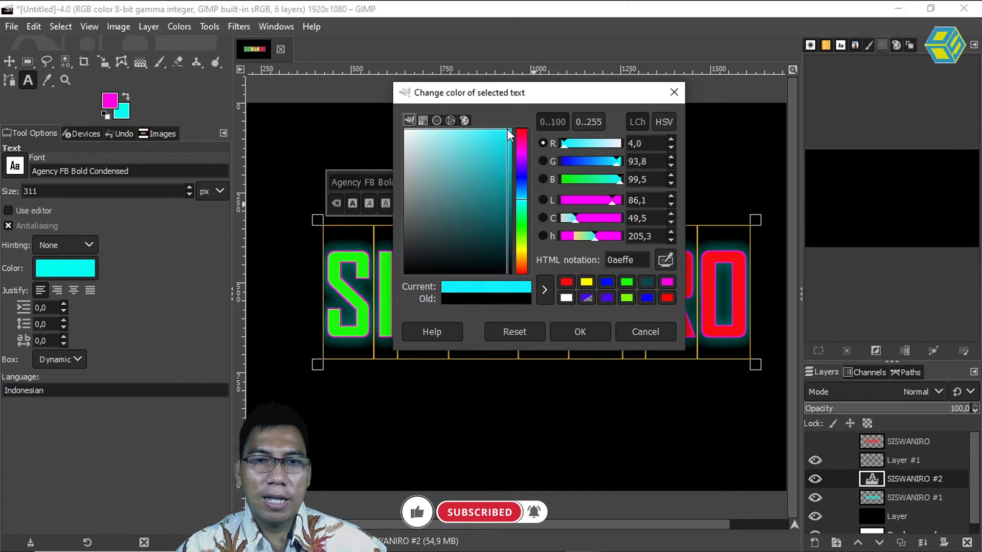
{"action": "left_click", "coordinate": [588, 332]}
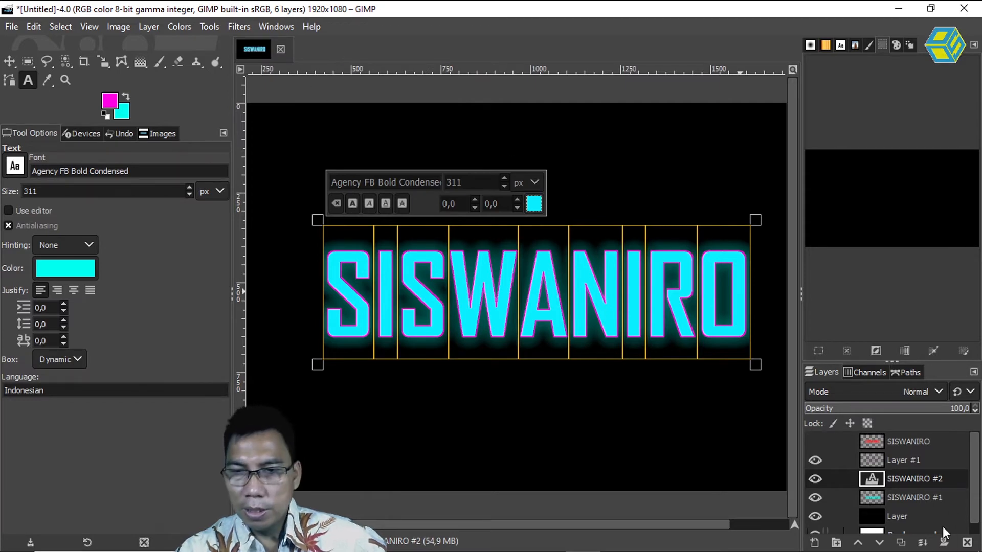
{"action": "left_click", "coordinate": [10, 27]}
{"action": "left_click", "coordinate": [35, 45]}
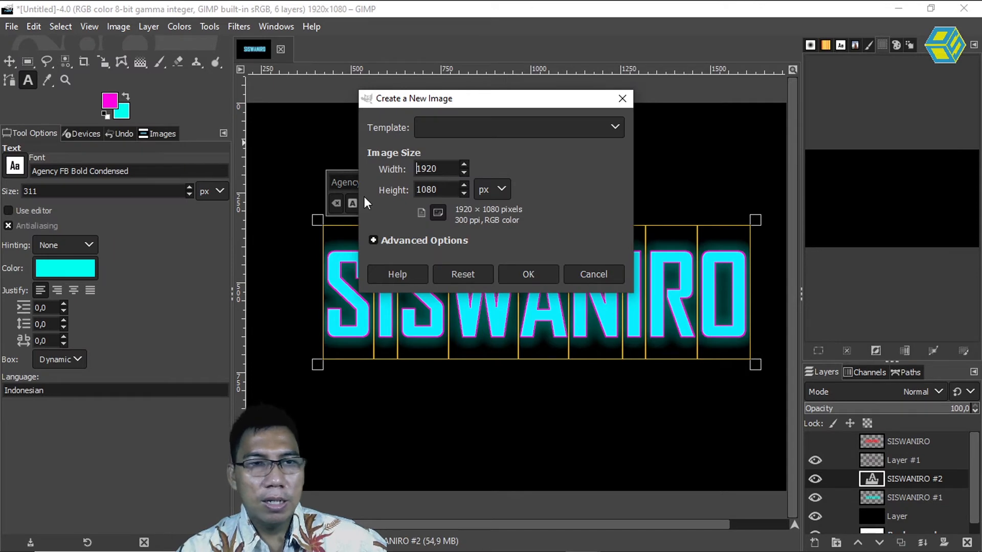
{"action": "left_click", "coordinate": [592, 276]}
Step: Reset the foreground and background colors to black and white, and create a new 1920 × 1080 px image
{"action": "left_click", "coordinate": [107, 114]}
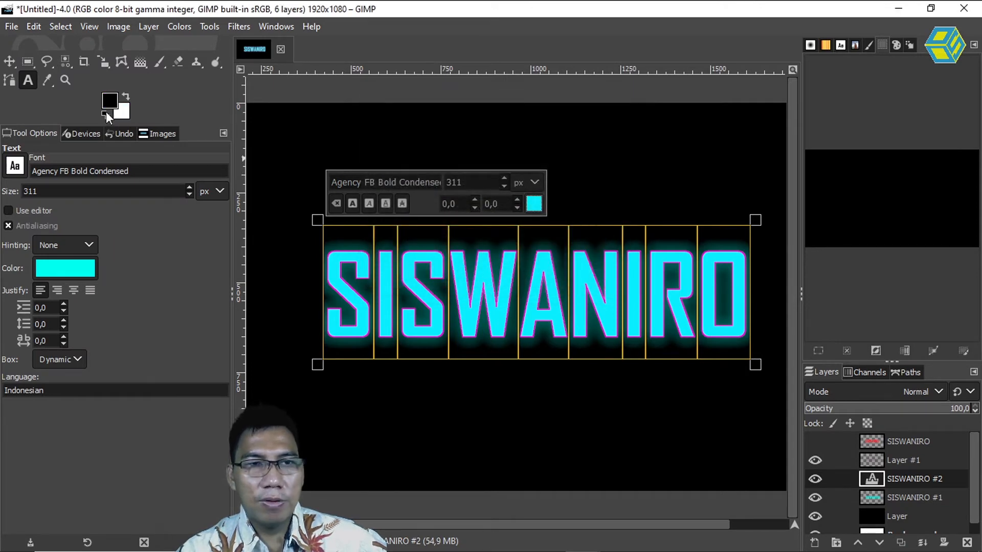
{"action": "left_click", "coordinate": [11, 26]}
{"action": "left_click", "coordinate": [35, 45]}
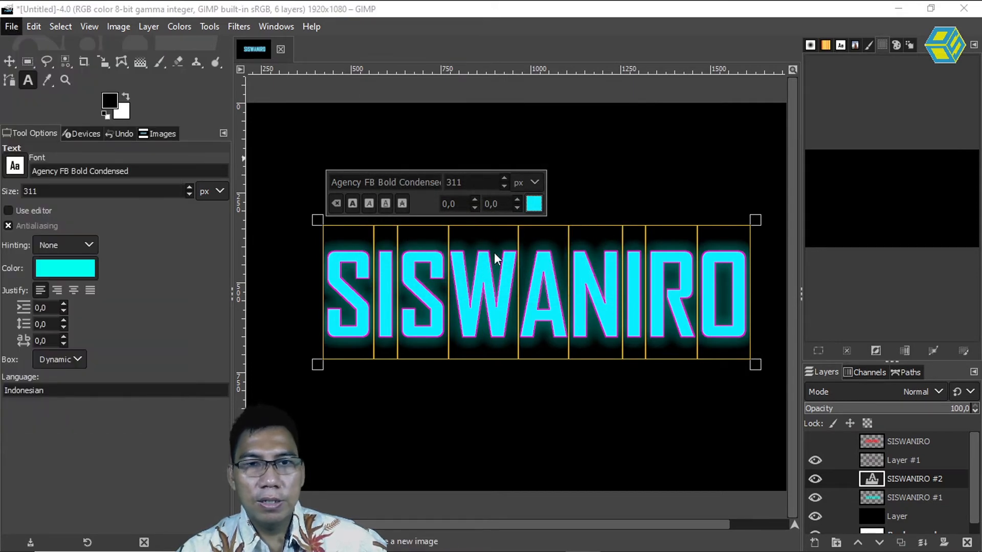
{"action": "left_click", "coordinate": [525, 274]}
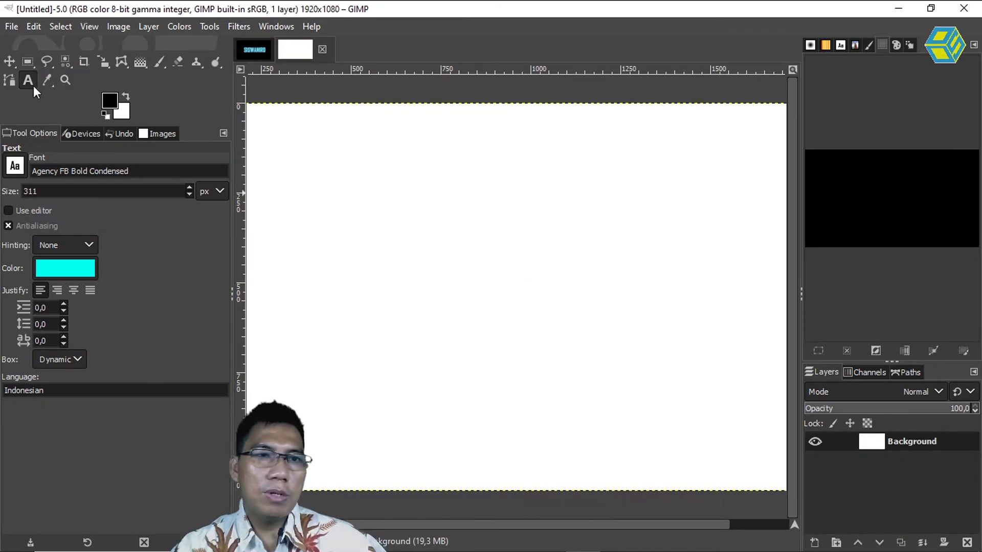
Step: Add the black text SISWANIRO in Agency FB Bold Condensed at 311 px and move it to the upper part of the canvas
{"action": "left_click", "coordinate": [341, 217]}
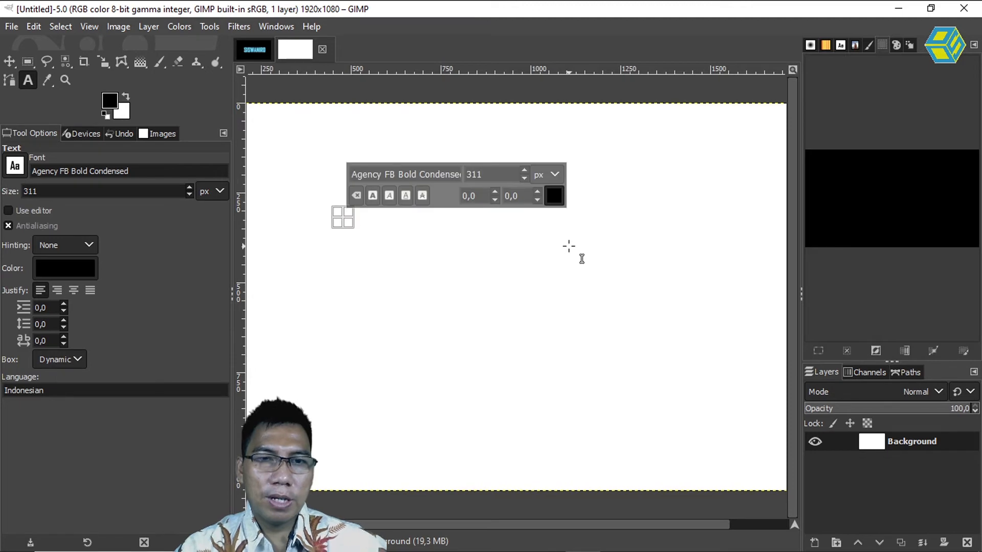
{"action": "type", "text": "S"}
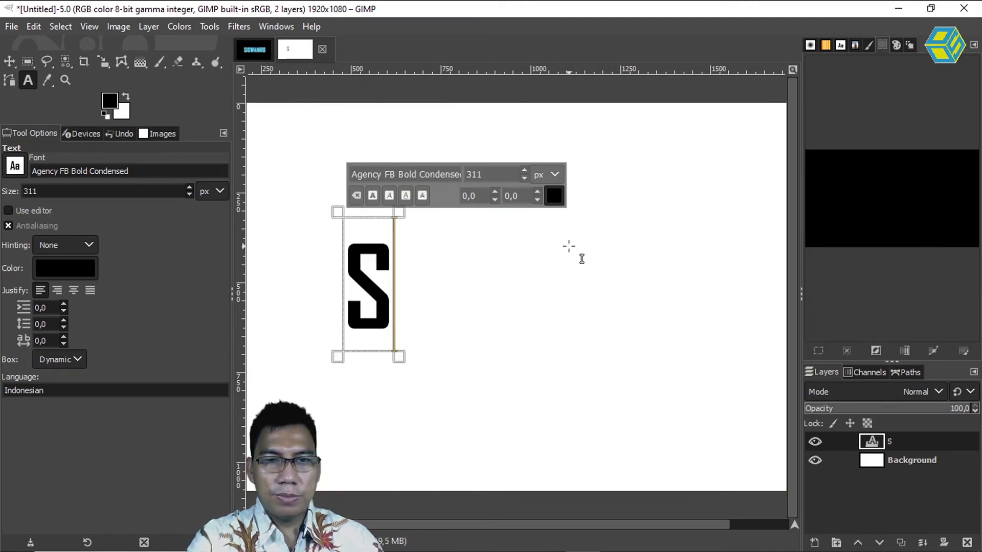
{"action": "type", "text": "ISWANIRO"}
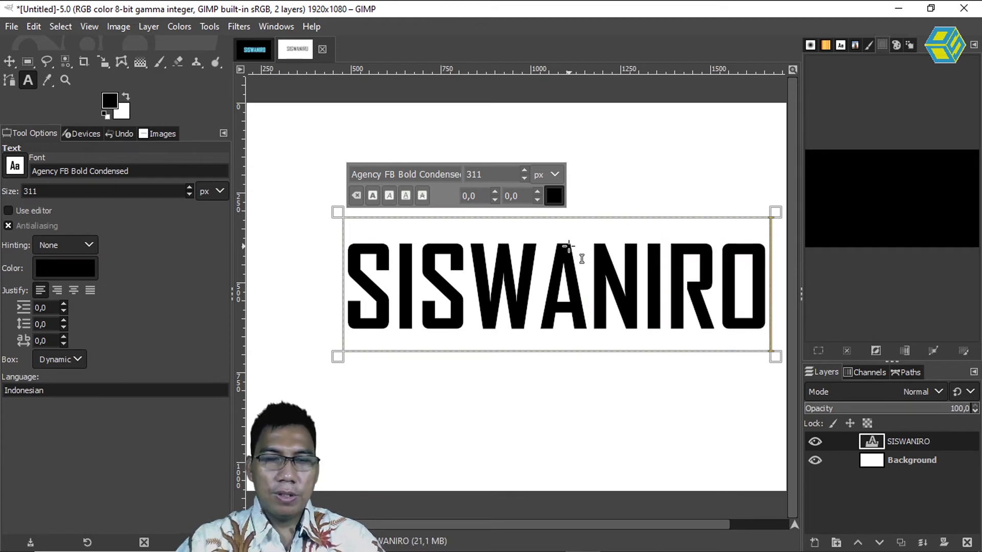
{"action": "left_click", "coordinate": [9, 61]}
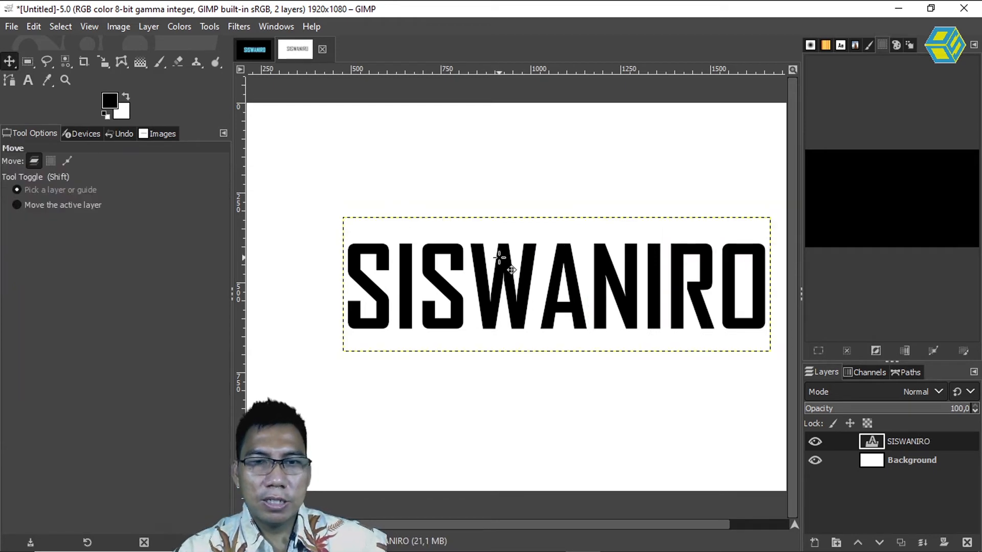
{"action": "left_click_drag", "start_coordinate": [501, 278], "coordinate": [468, 197]}
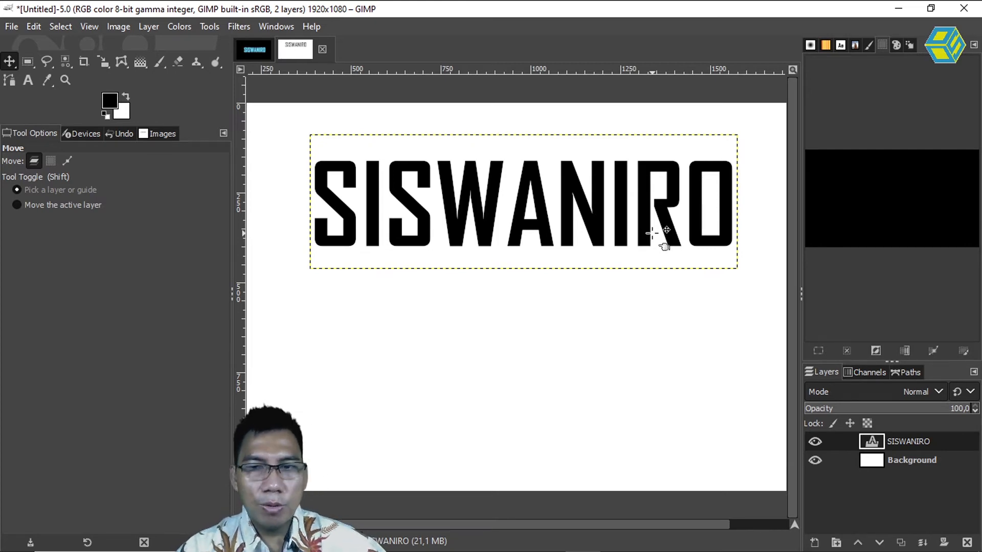
Step: Dock the Paths dialog with the upper dialogs and bring the Layers list back into view
{"action": "left_click", "coordinate": [910, 373]}
{"action": "left_click", "coordinate": [827, 373]}
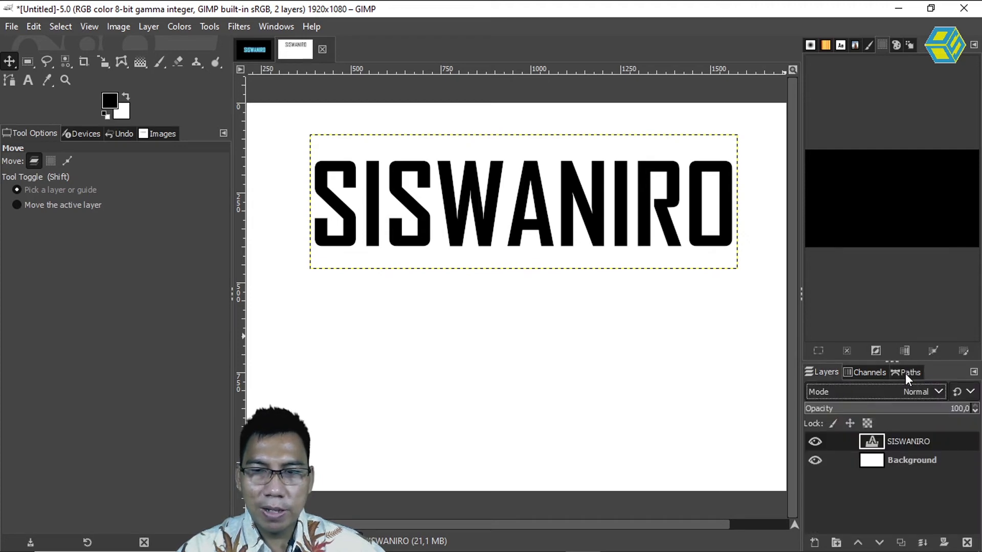
{"action": "left_click", "coordinate": [906, 373]}
{"action": "left_click_drag", "start_coordinate": [913, 371], "coordinate": [915, 76]}
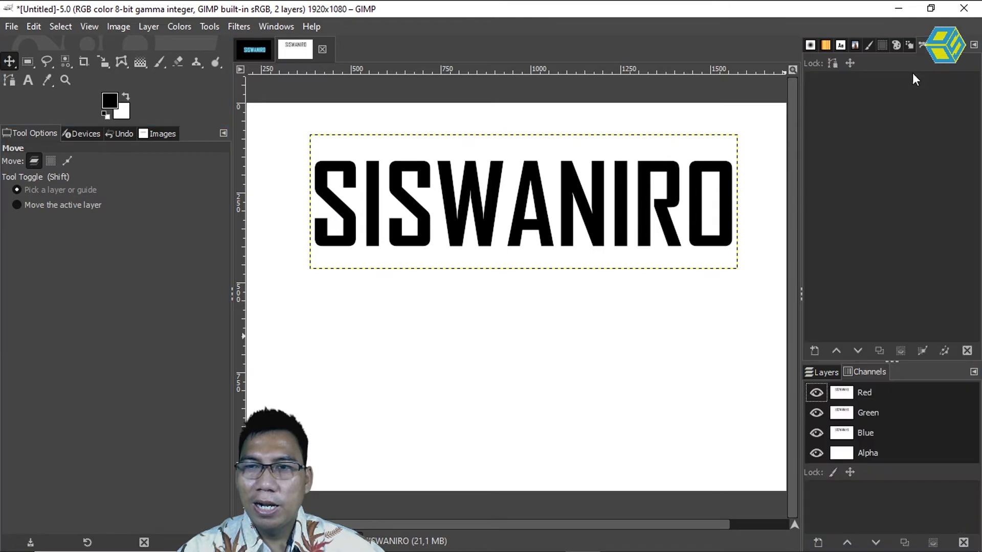
{"action": "left_click", "coordinate": [830, 374]}
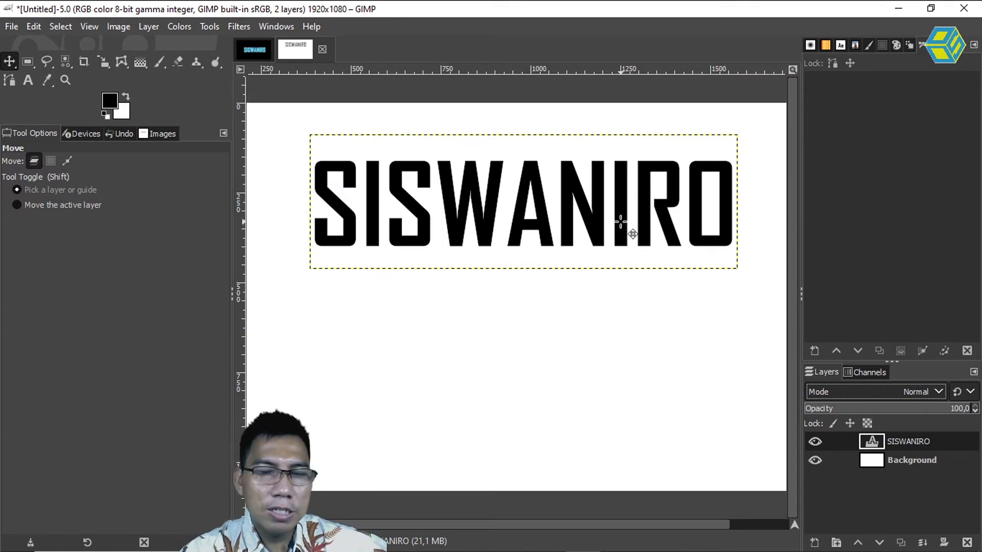
Step: Convert the SISWANIRO text layer to a path and make the path visible
{"action": "right_click", "coordinate": [874, 444]}
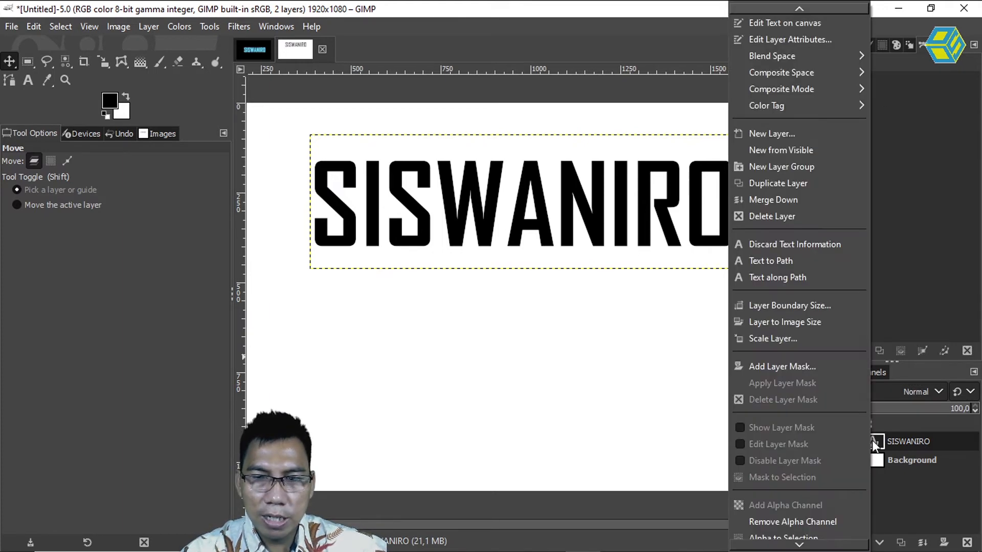
{"action": "left_click", "coordinate": [775, 260]}
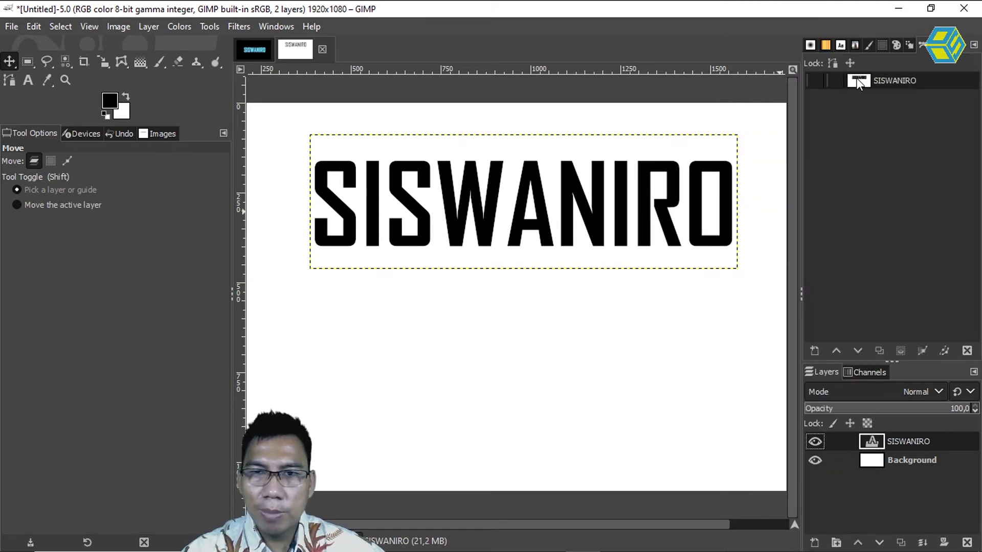
{"action": "left_click", "coordinate": [816, 82]}
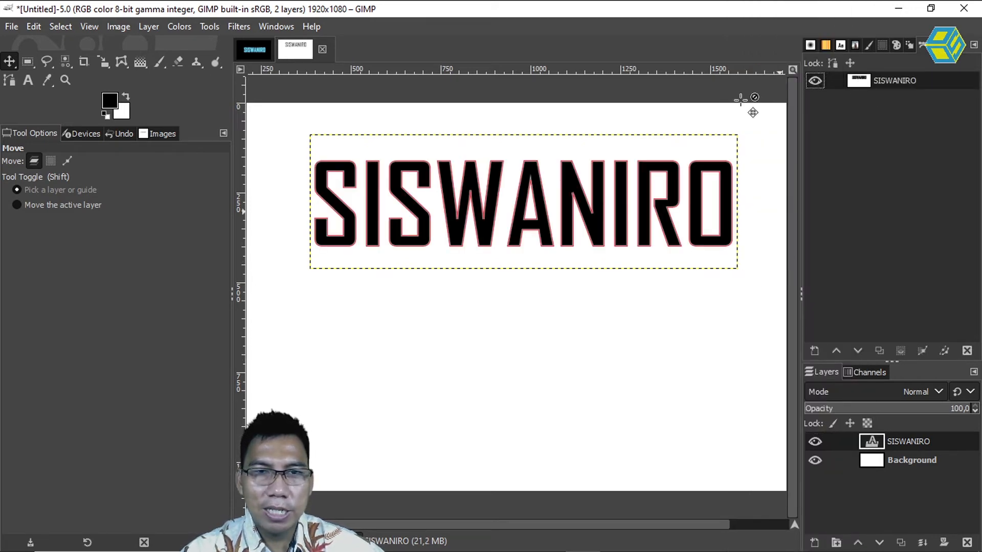
Step: With the Paths tool, pull the upper anchors of the first S, first I, W, A and R outward beyond the letters
{"action": "left_click", "coordinate": [12, 77]}
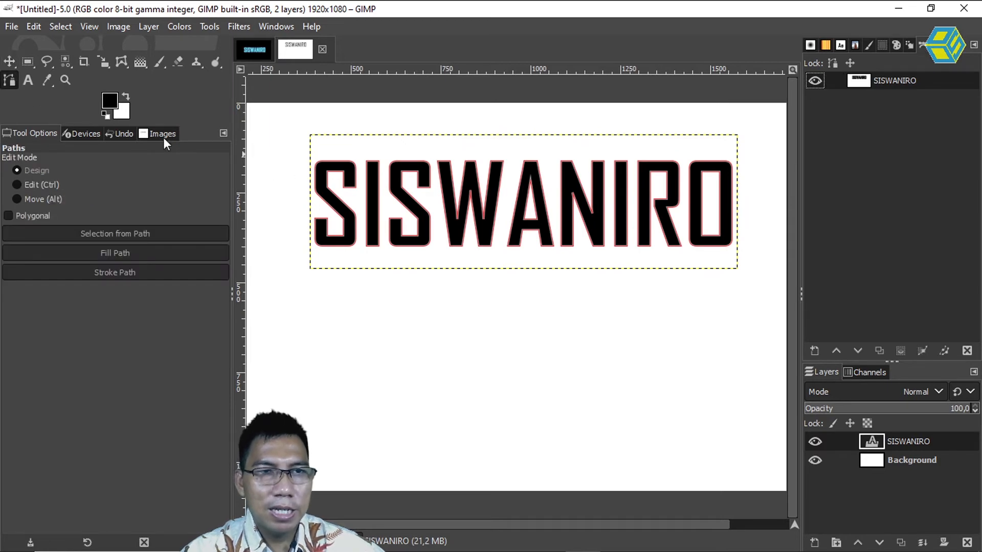
{"action": "left_click", "coordinate": [540, 171]}
{"action": "left_click_drag", "start_coordinate": [373, 161], "coordinate": [402, 138]}
{"action": "left_click_drag", "start_coordinate": [323, 162], "coordinate": [296, 154]}
{"action": "left_click_drag", "start_coordinate": [317, 196], "coordinate": [300, 209]}
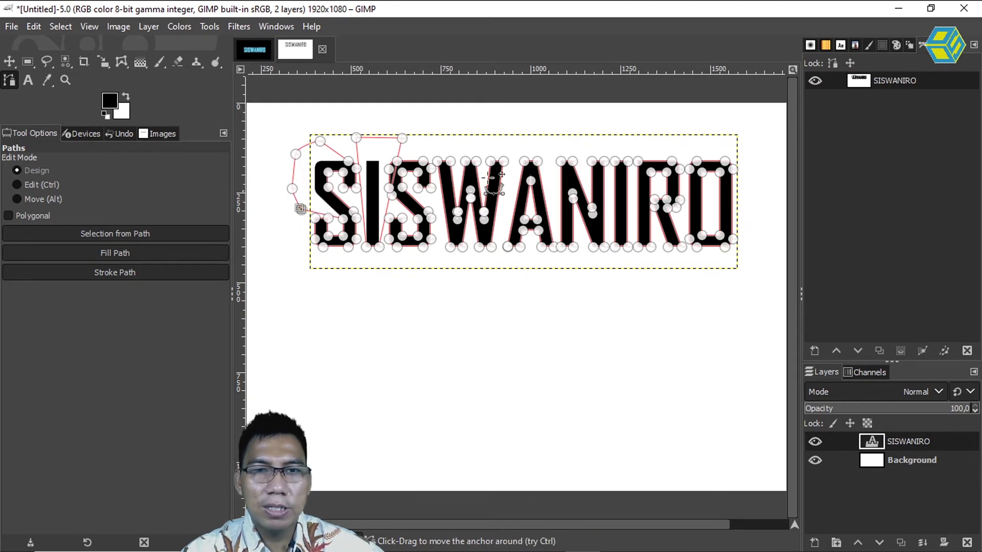
{"action": "left_click_drag", "start_coordinate": [538, 163], "coordinate": [486, 140]}
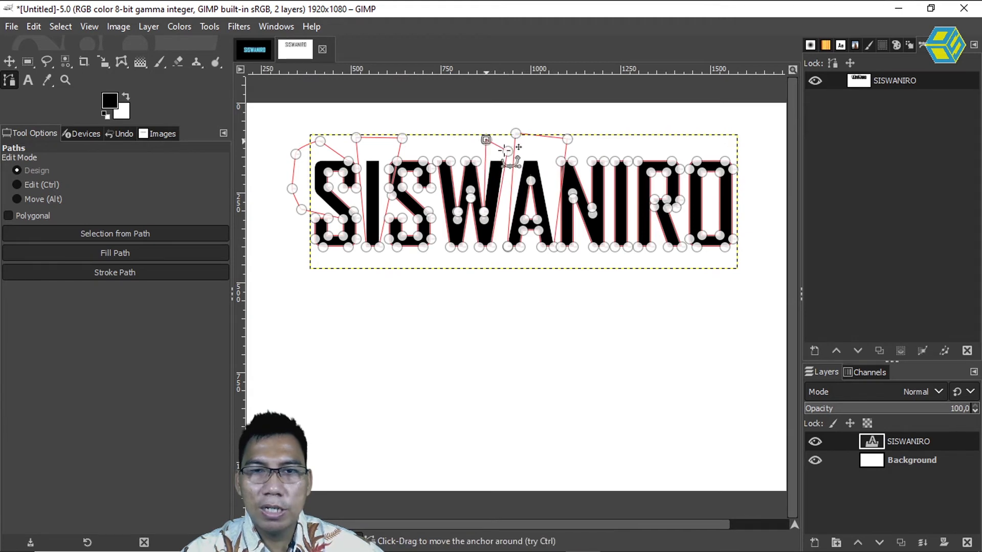
{"action": "left_click_drag", "start_coordinate": [671, 162], "coordinate": [679, 134]}
{"action": "left_click_drag", "start_coordinate": [648, 173], "coordinate": [638, 135]}
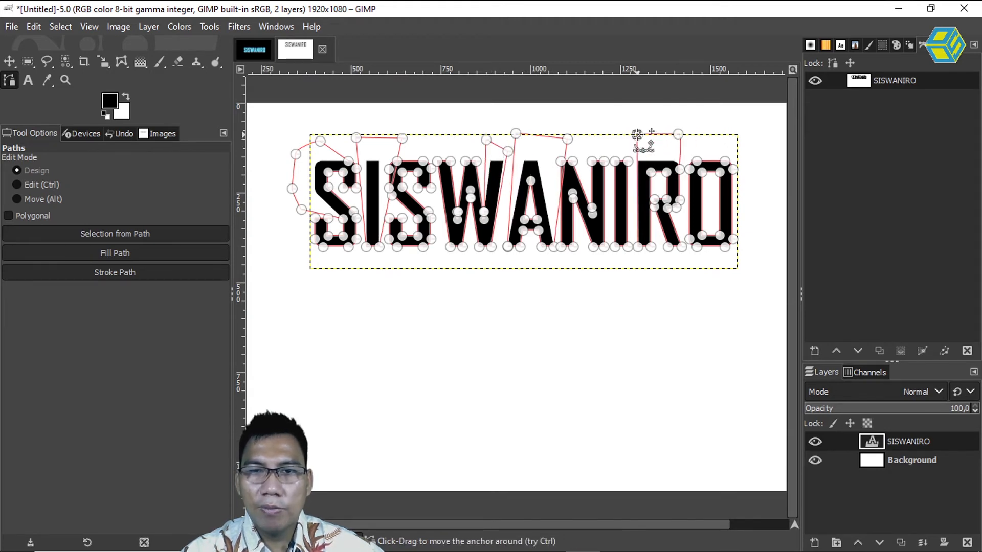
Step: Pull the O's outer anchors outward and the lower anchors along the other letters below the text
{"action": "left_click_drag", "start_coordinate": [692, 150], "coordinate": [752, 165]}
{"action": "left_click_drag", "start_coordinate": [735, 240], "coordinate": [581, 257]}
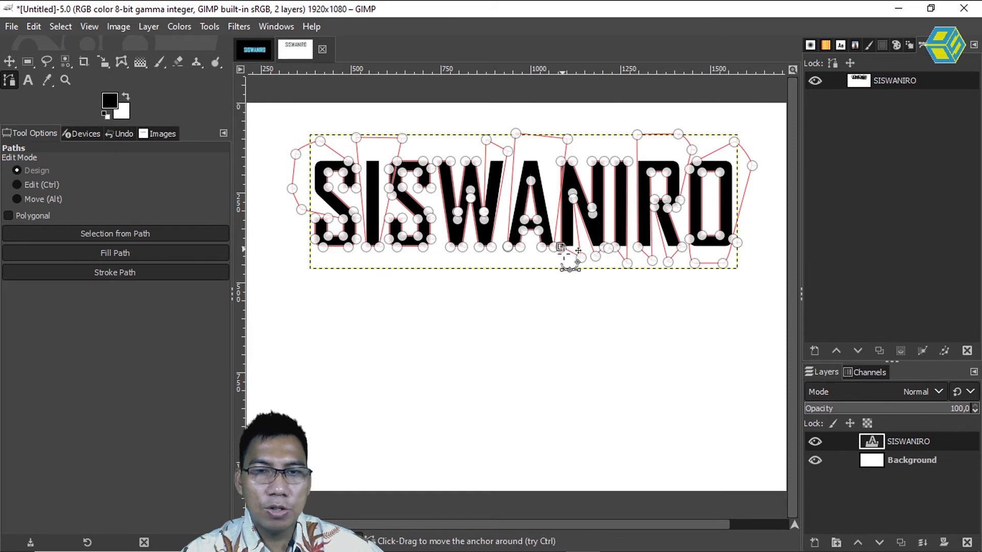
{"action": "left_click_drag", "start_coordinate": [544, 247], "coordinate": [544, 256]}
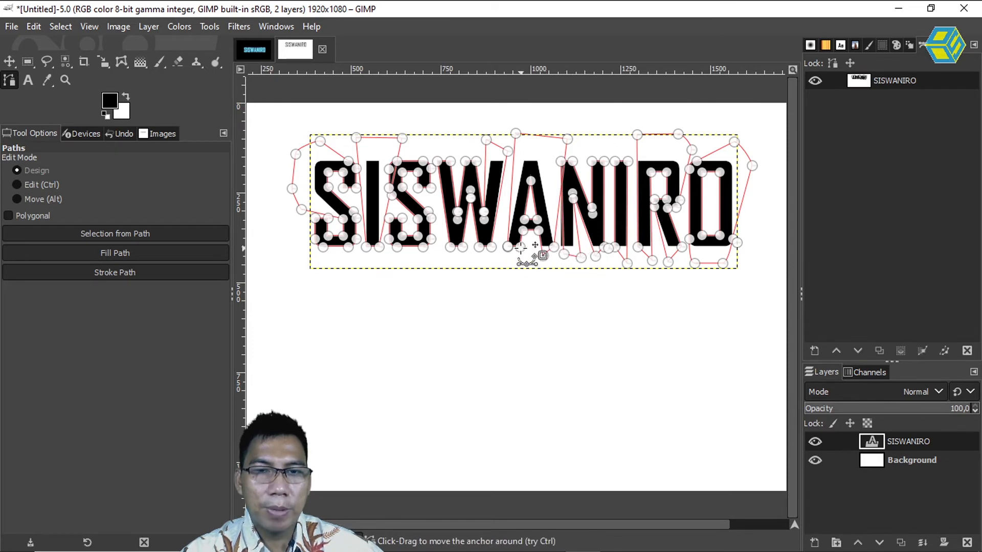
{"action": "left_click_drag", "start_coordinate": [478, 248], "coordinate": [477, 258]}
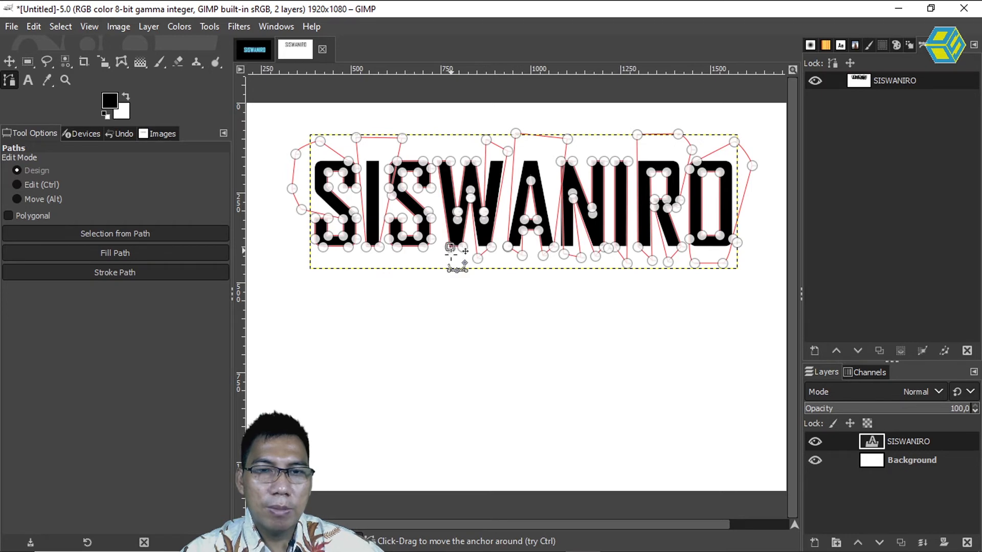
{"action": "left_click_drag", "start_coordinate": [398, 249], "coordinate": [347, 258]}
{"action": "left_click", "coordinate": [318, 259]}
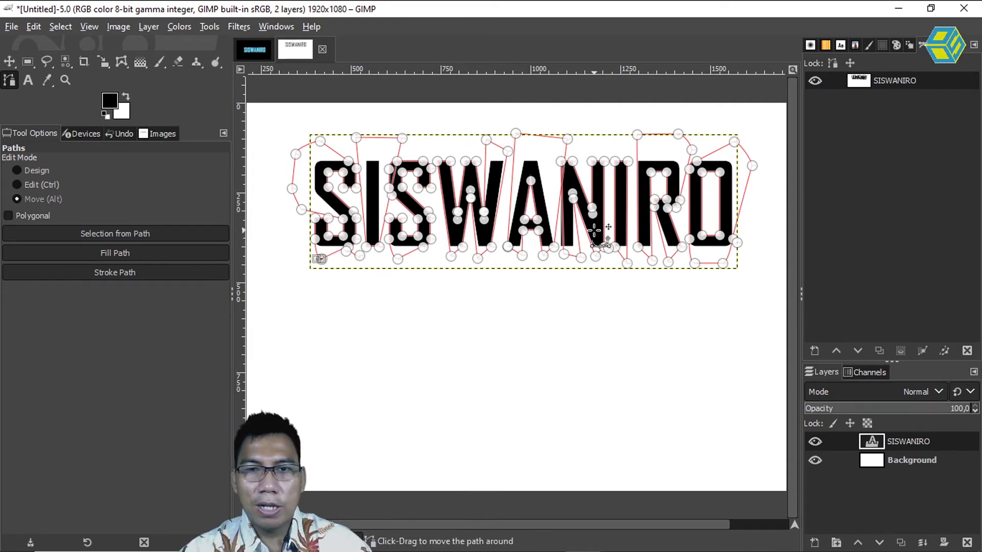
Step: In the Paths tool's Move mode, shift the N, W and first S outlines down and the first I outline up
{"action": "left_click_drag", "start_coordinate": [605, 253], "coordinate": [603, 287]}
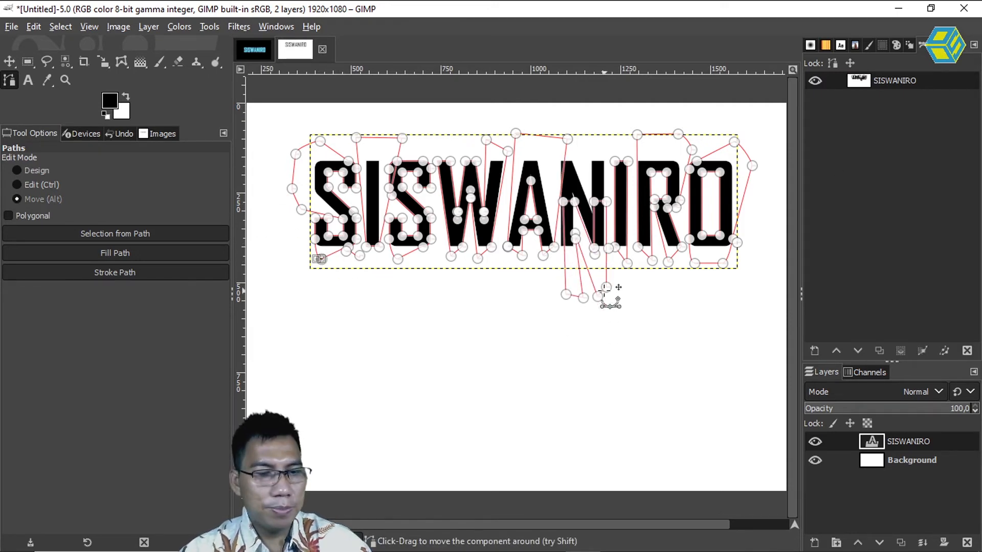
{"action": "key", "text": "ctrl+z"}
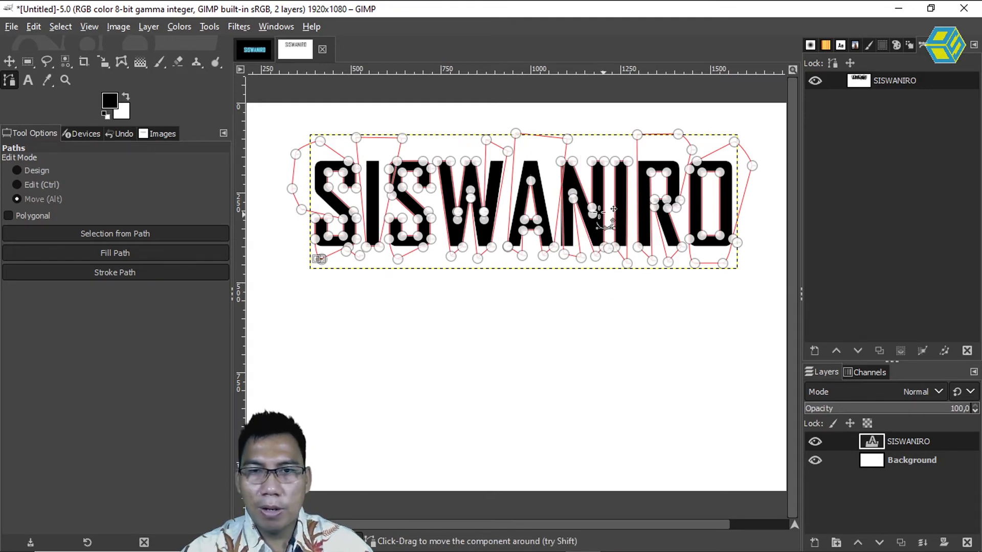
{"action": "left_click_drag", "start_coordinate": [604, 226], "coordinate": [603, 244]}
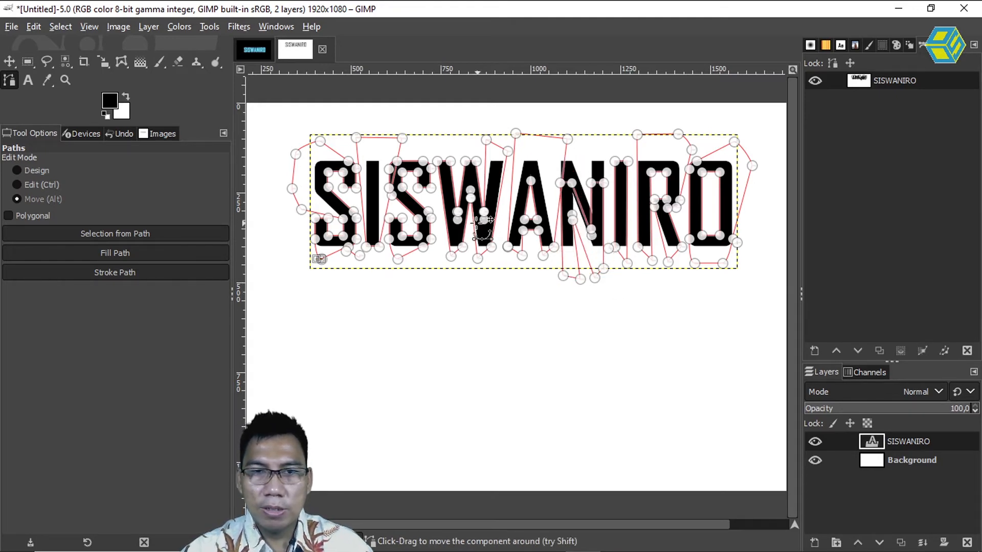
{"action": "left_click_drag", "start_coordinate": [473, 223], "coordinate": [473, 244]}
{"action": "left_click_drag", "start_coordinate": [388, 240], "coordinate": [388, 227]}
{"action": "left_click_drag", "start_coordinate": [327, 229], "coordinate": [322, 242]}
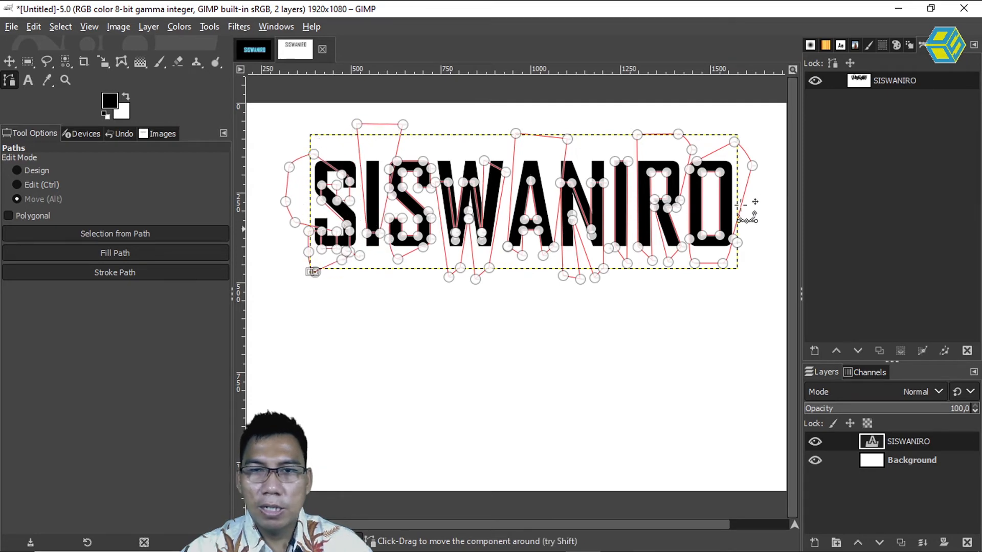
Step: Shift the second I, R and O outlines slightly, nudge the whole path upward, and move the W outline back up
{"action": "mouse_move", "coordinate": [697, 177]}
{"action": "left_mouse_down"}
{"action": "mouse_move", "coordinate": [711, 183]}
{"action": "mouse_move", "coordinate": [698, 170]}
{"action": "left_mouse_up"}
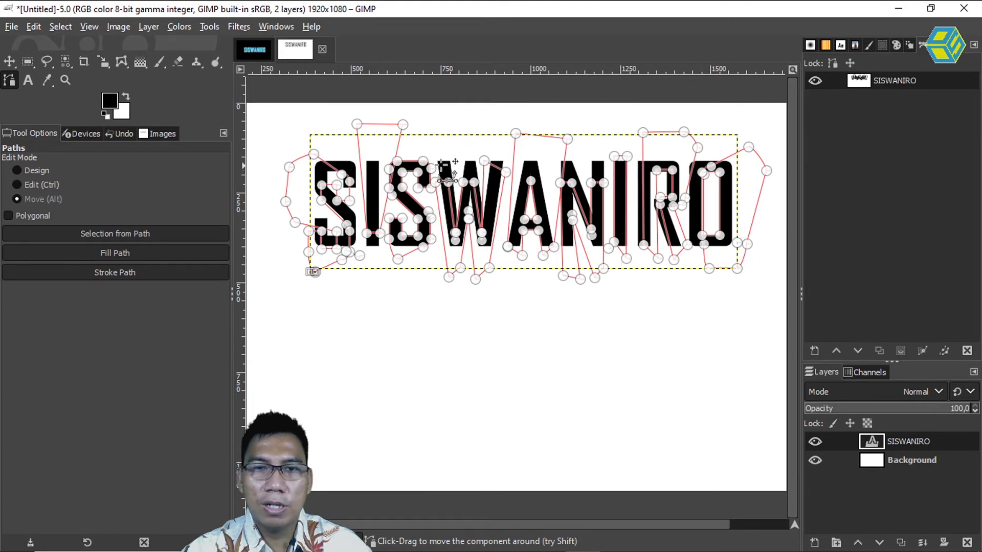
{"action": "left_click_drag", "start_coordinate": [426, 168], "coordinate": [427, 163]}
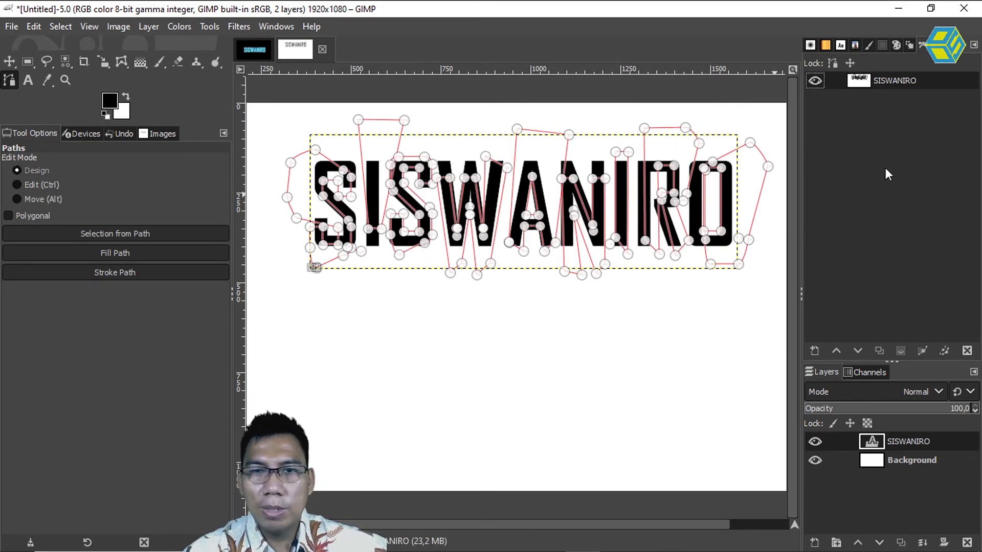
{"action": "left_click", "coordinate": [41, 201]}
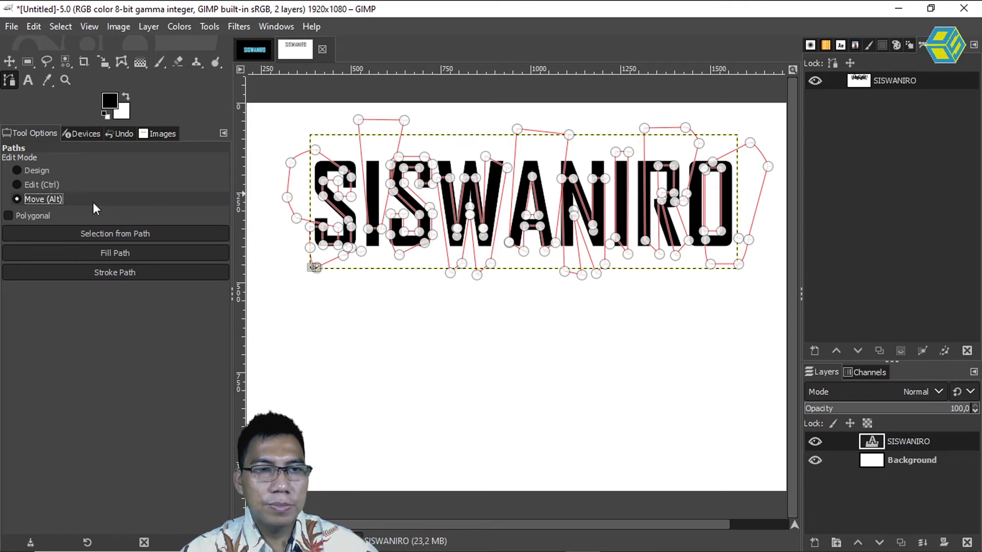
{"action": "left_click_drag", "start_coordinate": [483, 228], "coordinate": [438, 162]}
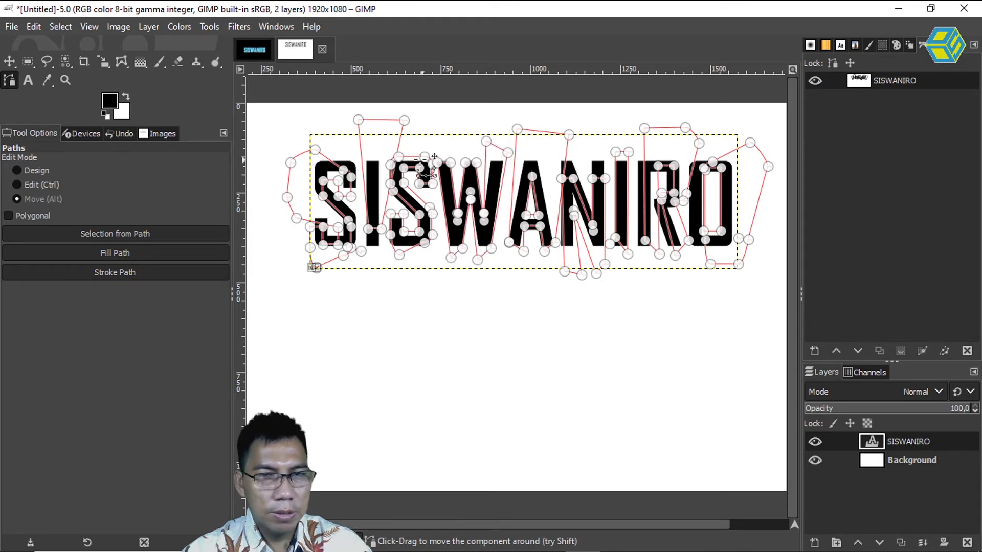
Step: Hide the original black text layer so only the reshaped path outlines show on the canvas
{"action": "key", "text": "ctrl"}
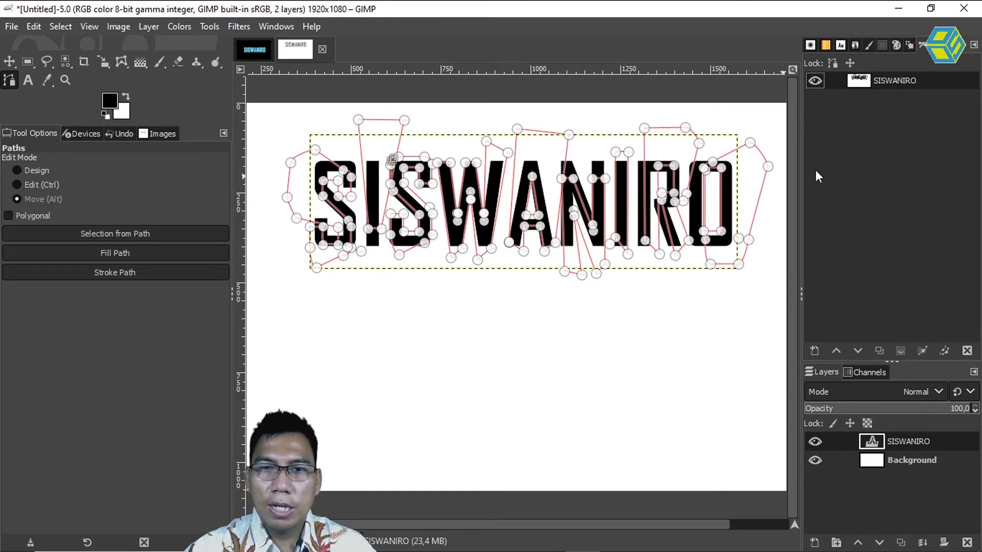
{"action": "left_click", "coordinate": [815, 442]}
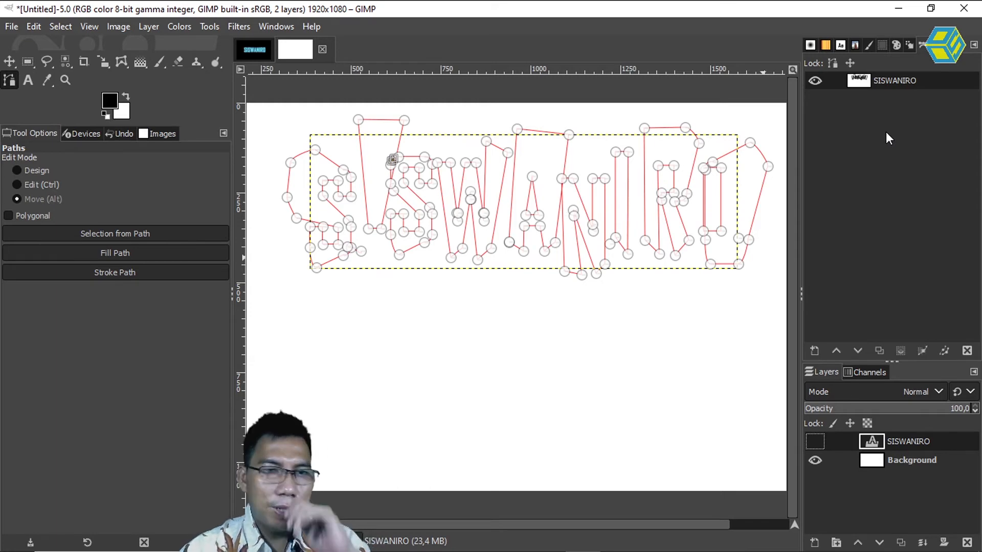
Step: Try to fill the reshaped path with solid black on the hidden text layer, then undo that fill
{"action": "left_click", "coordinate": [121, 253]}
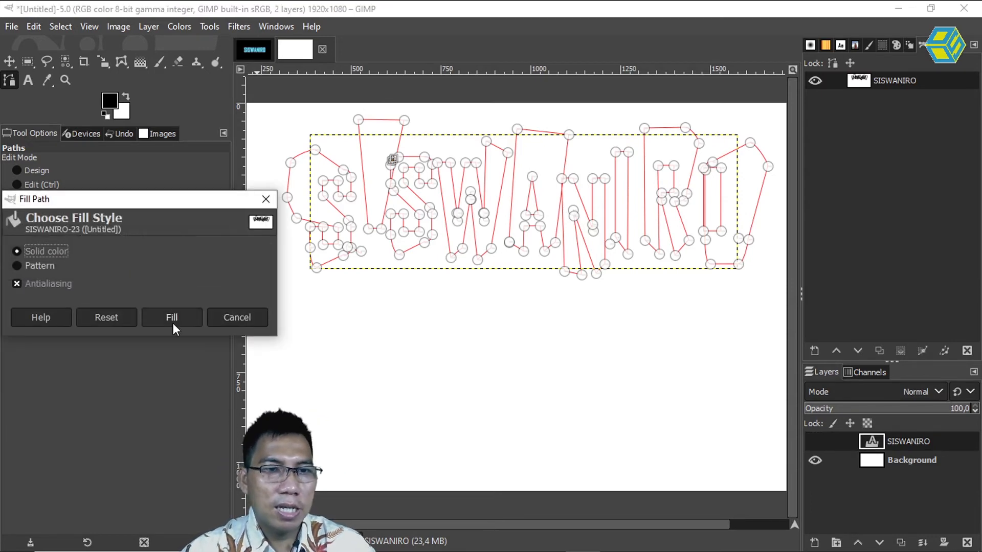
{"action": "left_click", "coordinate": [232, 318]}
{"action": "left_click", "coordinate": [115, 103]}
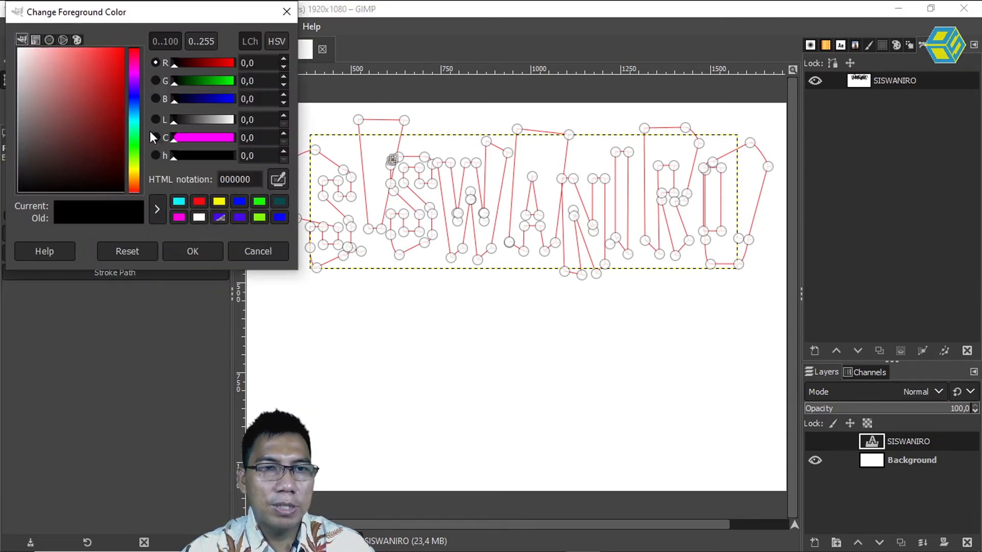
{"action": "left_click", "coordinate": [135, 144]}
{"action": "left_click", "coordinate": [188, 256]}
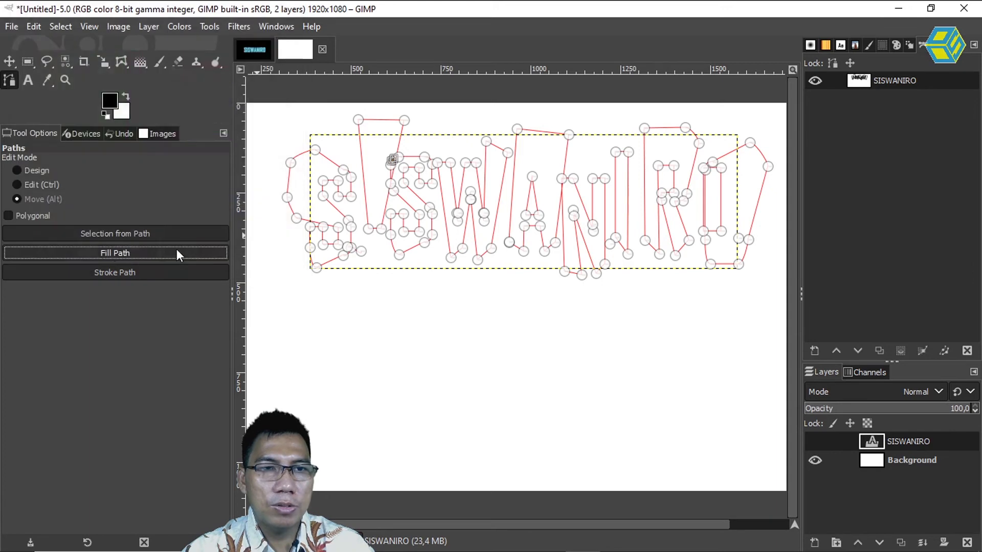
{"action": "left_click", "coordinate": [109, 253]}
{"action": "left_click", "coordinate": [172, 317]}
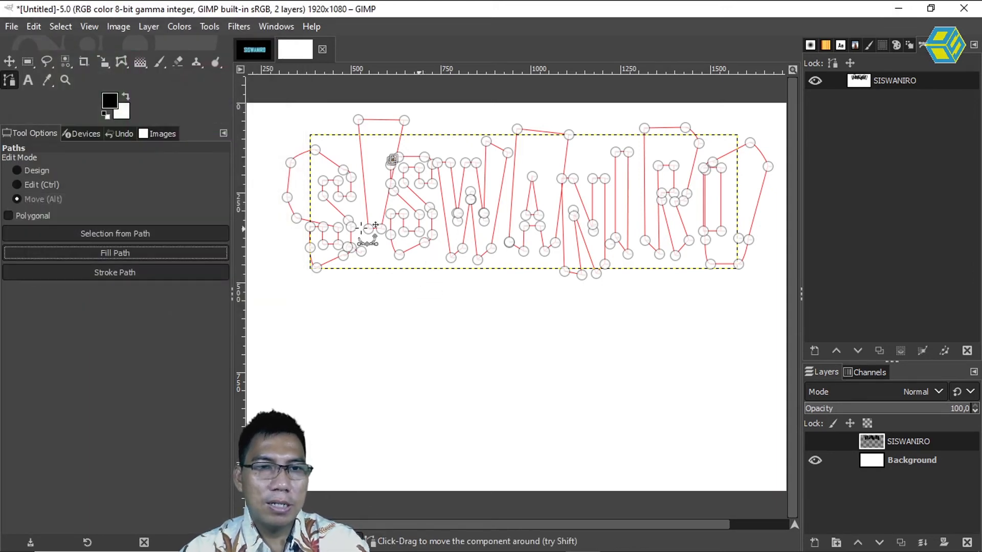
{"action": "left_click", "coordinate": [113, 106]}
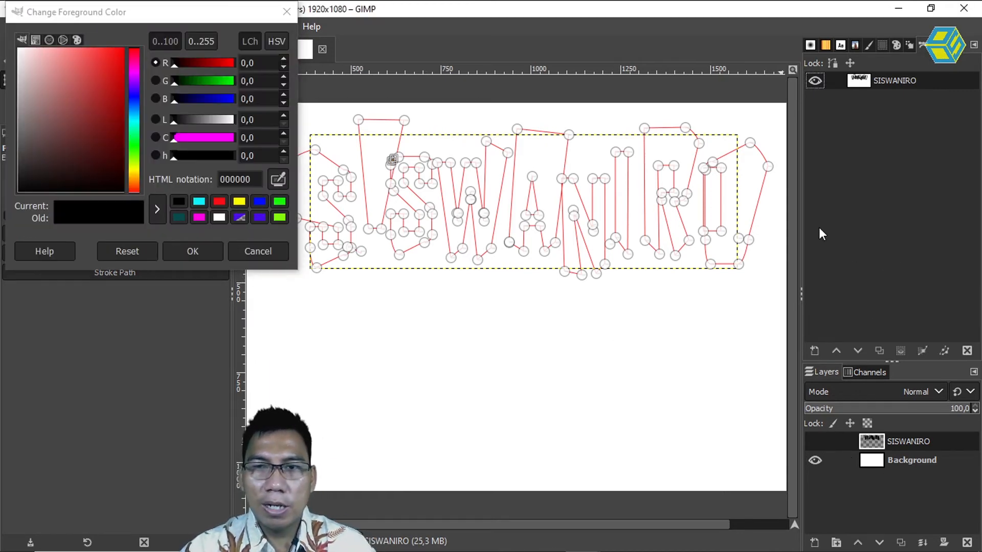
{"action": "left_click", "coordinate": [255, 250]}
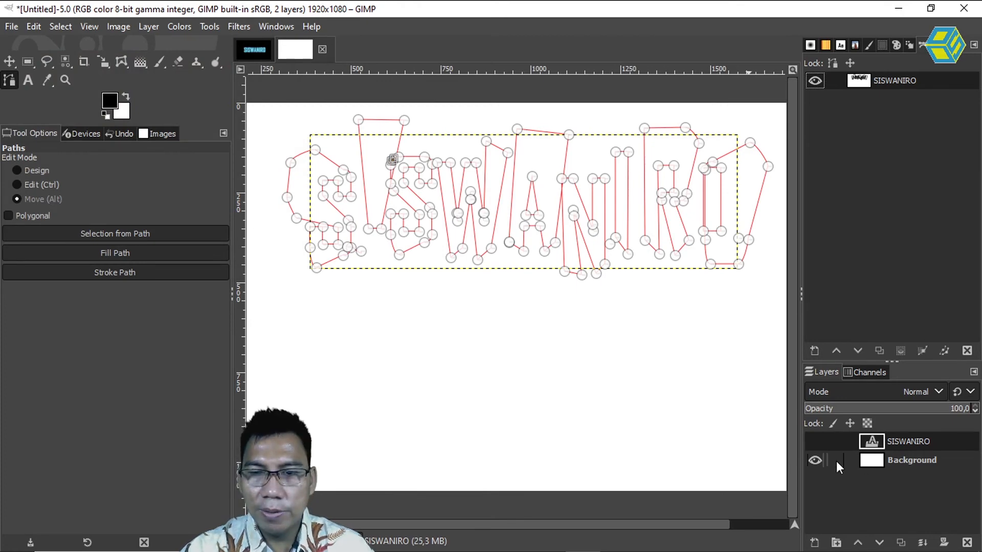
Step: Add a new transparent layer, set the foreground color to bright green, and fill the reshaped path on it with the solid color
{"action": "left_click", "coordinate": [814, 543]}
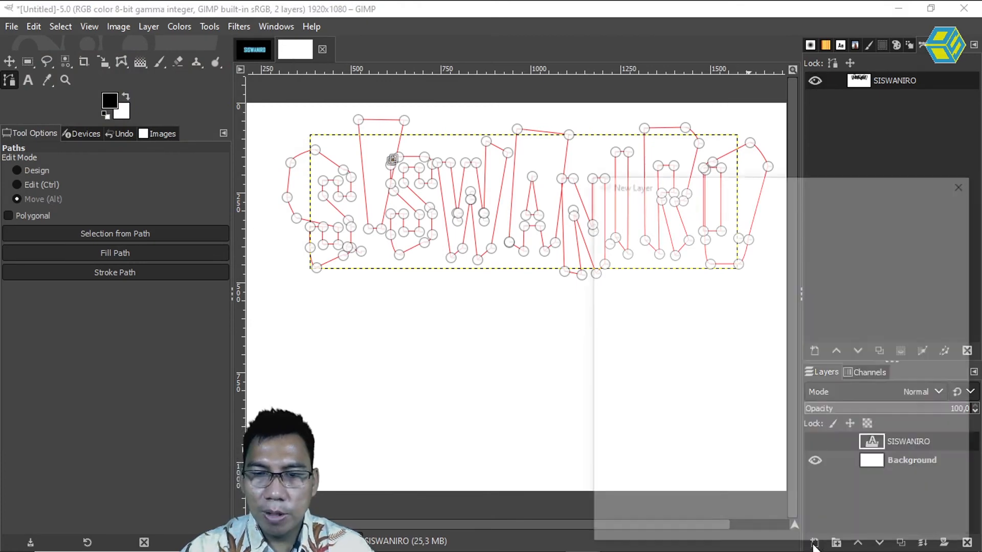
{"action": "left_click", "coordinate": [871, 529]}
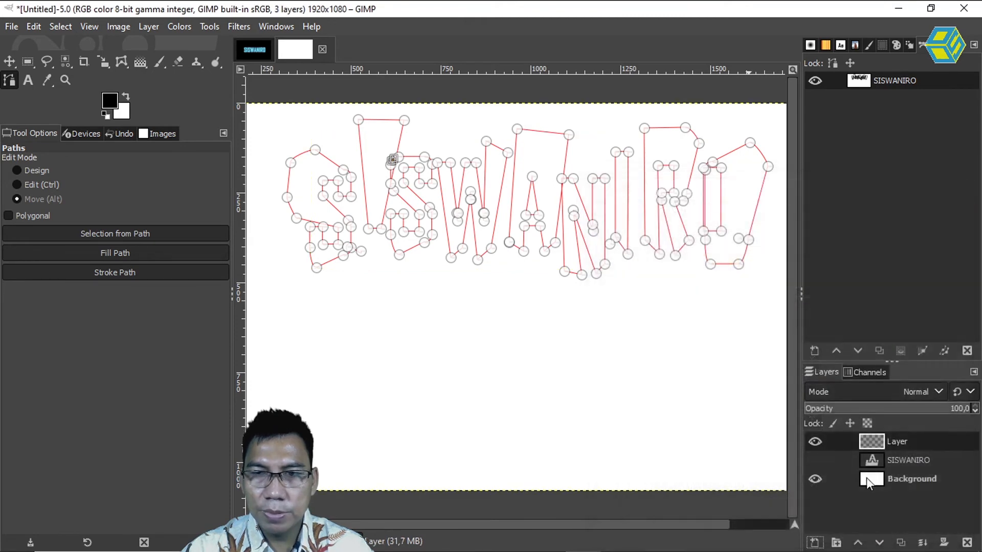
{"action": "left_click", "coordinate": [110, 102]}
{"action": "left_click", "coordinate": [134, 149]}
{"action": "left_click_drag", "start_coordinate": [106, 70], "coordinate": [123, 58]}
{"action": "left_click", "coordinate": [200, 251]}
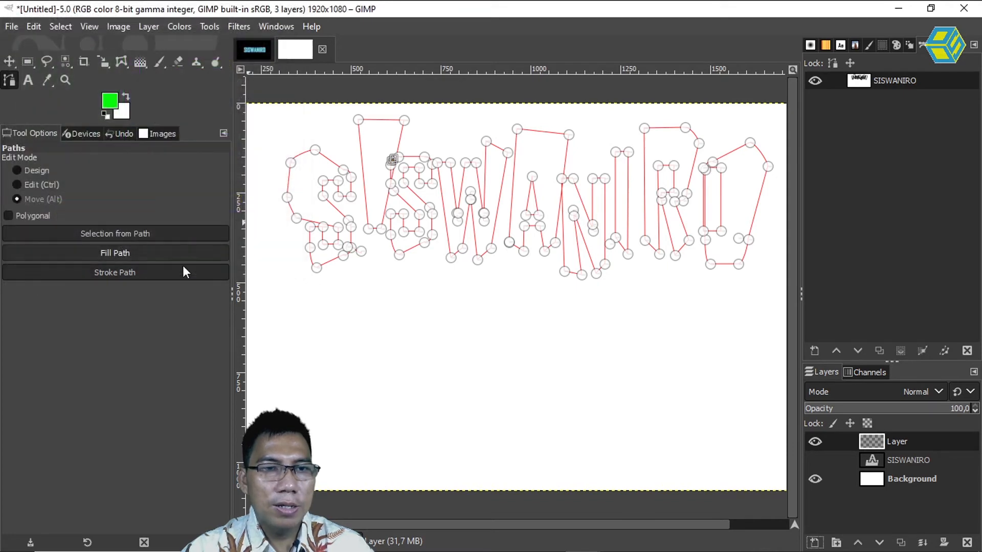
{"action": "left_click", "coordinate": [137, 255]}
{"action": "left_click", "coordinate": [173, 320]}
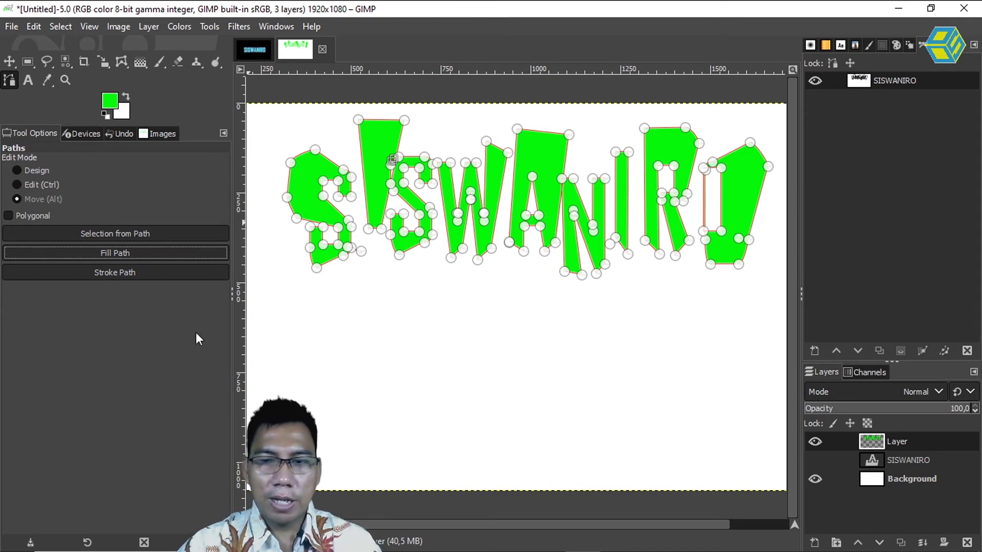
Step: Hide the green lettering layer and the path, and show the original text layer again
{"action": "left_click", "coordinate": [815, 442]}
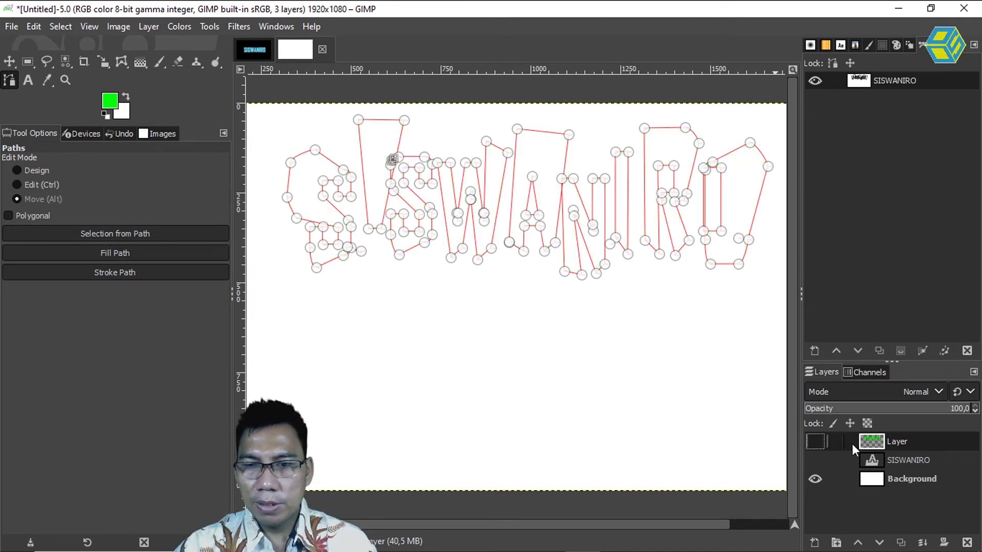
{"action": "left_click", "coordinate": [10, 62]}
{"action": "left_click", "coordinate": [815, 80]}
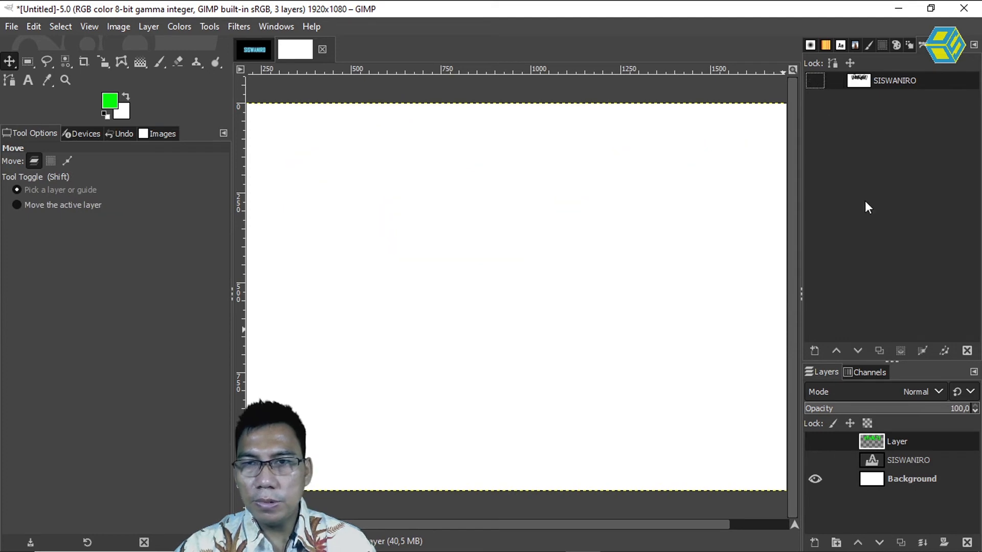
{"action": "left_click", "coordinate": [905, 459]}
{"action": "left_click", "coordinate": [817, 459]}
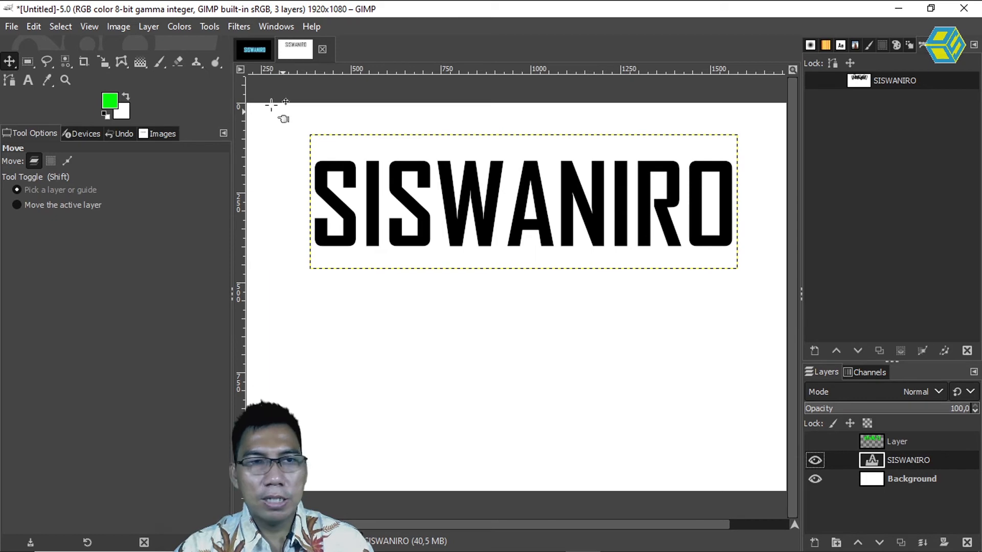
Step: Move the black text down below the reshaped lettering and turn the green layer's visibility back on
{"action": "left_click_drag", "start_coordinate": [517, 228], "coordinate": [511, 305]}
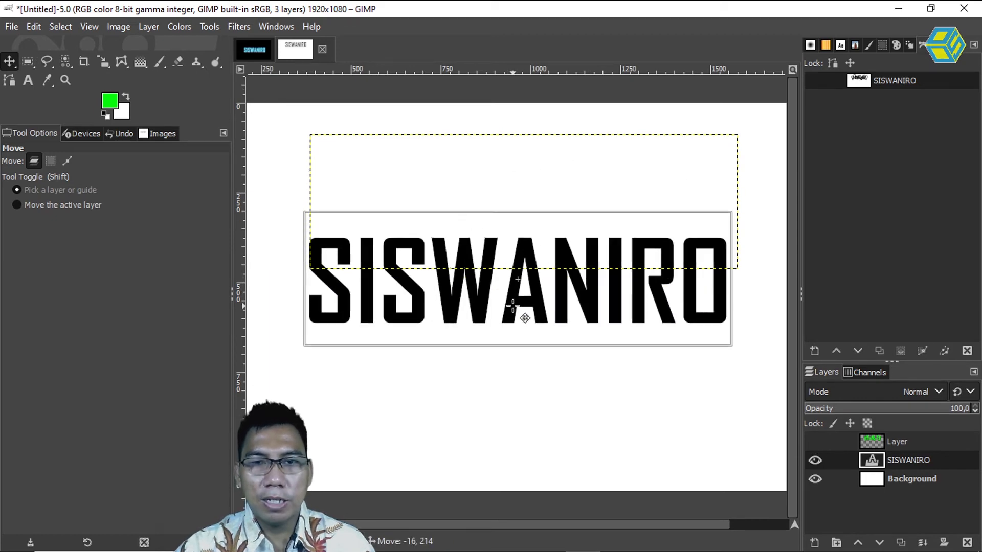
{"action": "left_click", "coordinate": [814, 442]}
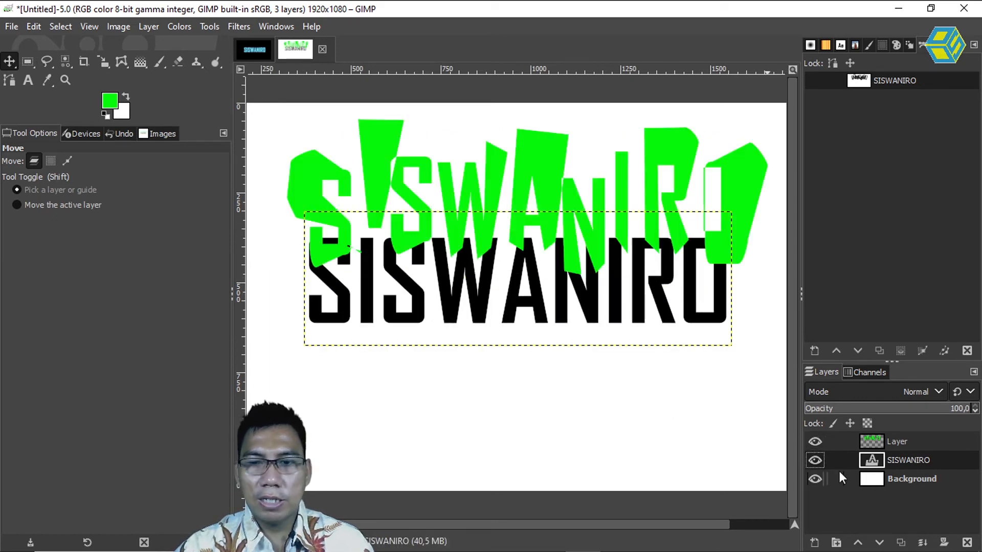
{"action": "left_click_drag", "start_coordinate": [617, 319], "coordinate": [616, 350]}
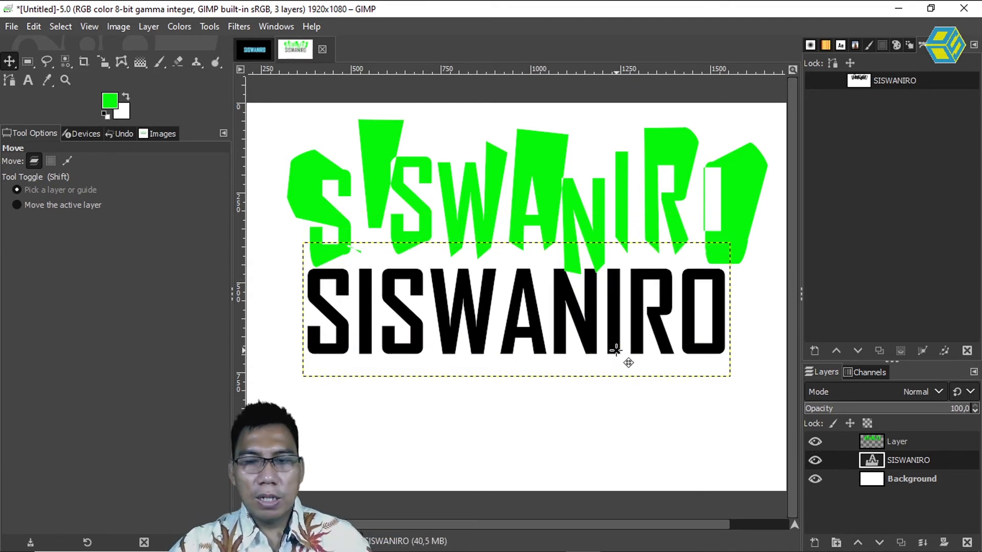
{"action": "right_click", "coordinate": [634, 296]}
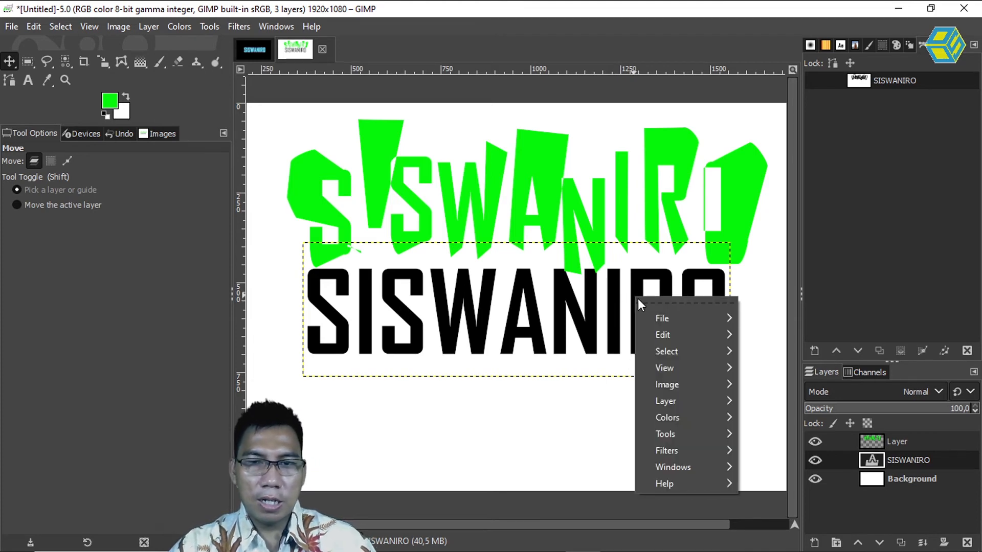
{"action": "mouse_move", "coordinate": [654, 317]}
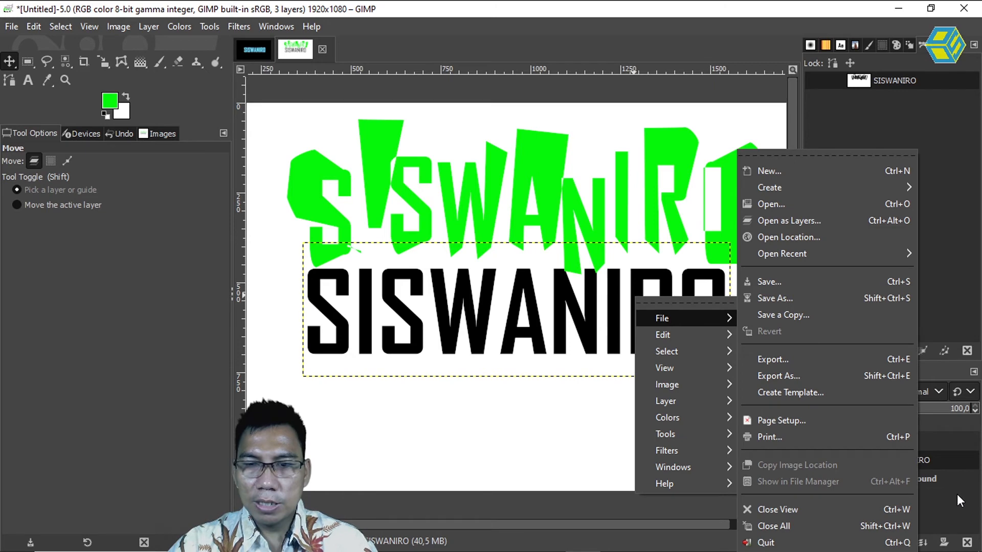
{"action": "left_click", "coordinate": [956, 494]}
{"action": "right_click", "coordinate": [873, 458]}
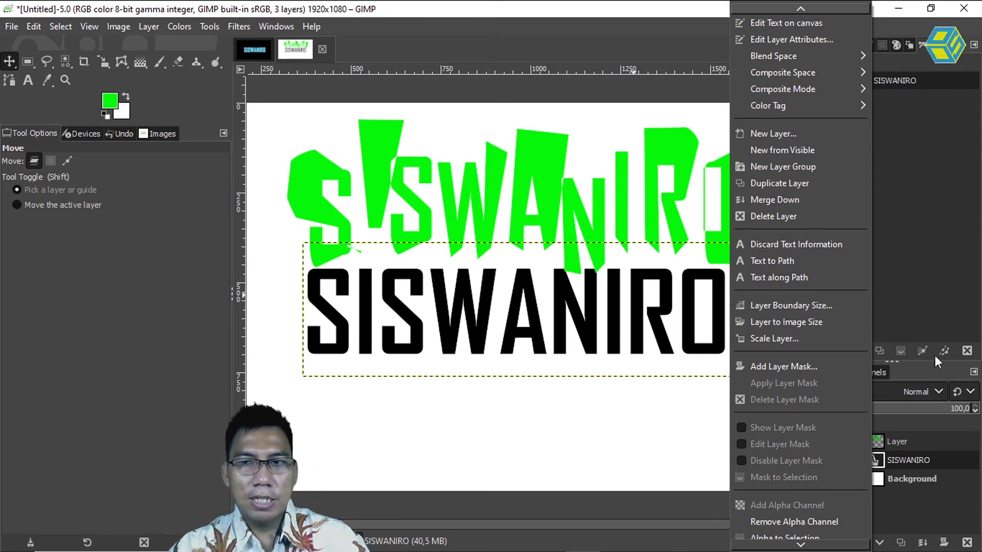
{"action": "left_click", "coordinate": [918, 498]}
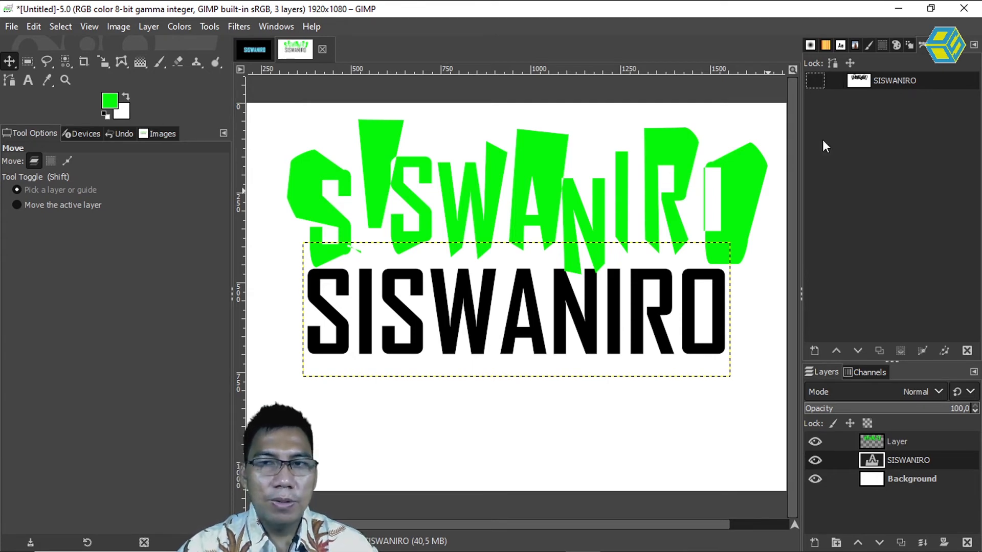
Step: With the Paths tool in Design mode, draw a four-anchor zigzag path across the canvas below the black text
{"action": "left_click", "coordinate": [10, 80]}
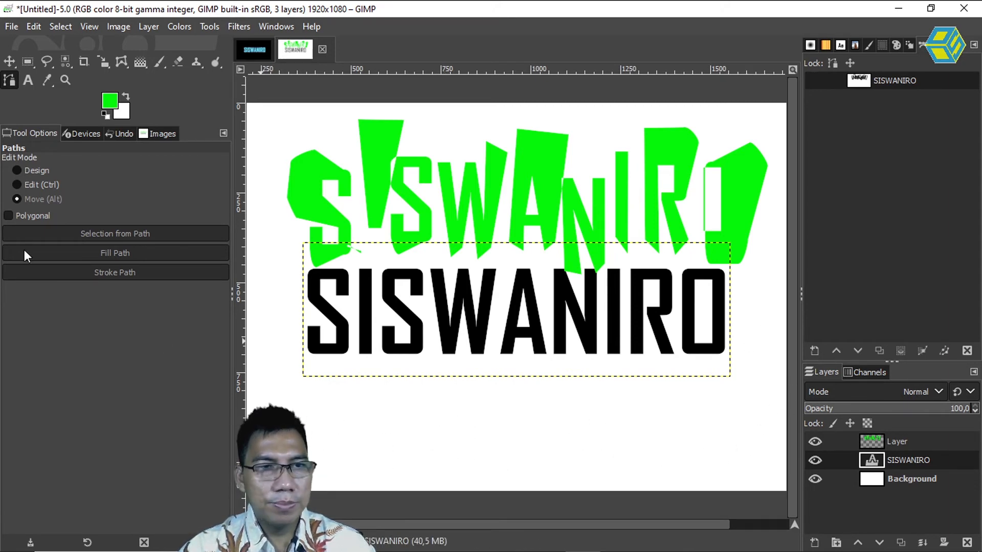
{"action": "left_click", "coordinate": [26, 171]}
{"action": "left_click", "coordinate": [291, 469]}
{"action": "left_click", "coordinate": [413, 416]}
{"action": "left_click", "coordinate": [574, 467]}
{"action": "left_click", "coordinate": [728, 416]}
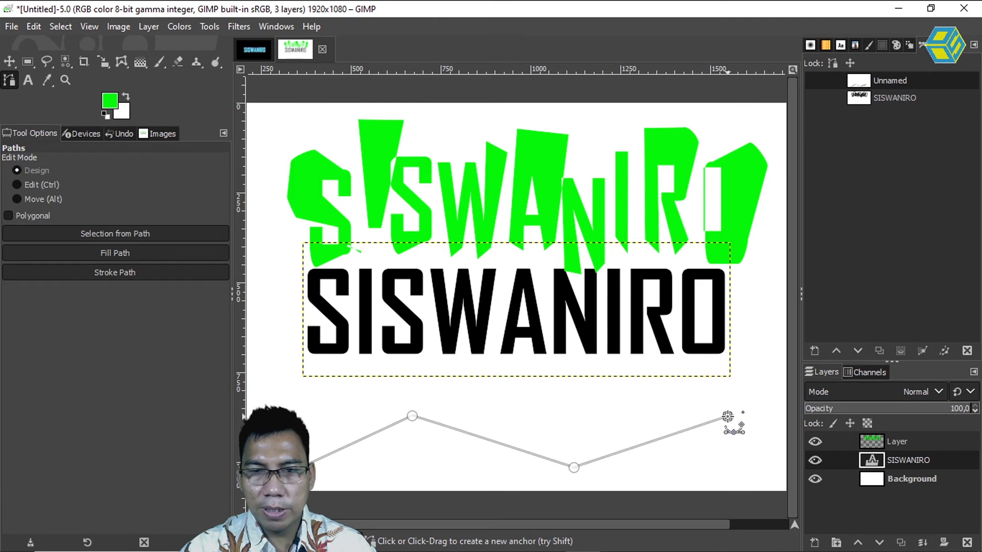
Step: Bend the zigzag path's segments and adjust the handles of its two middle anchors to form a smooth wave
{"action": "left_click_drag", "start_coordinate": [633, 446], "coordinate": [657, 456]}
{"action": "left_click", "coordinate": [519, 451]}
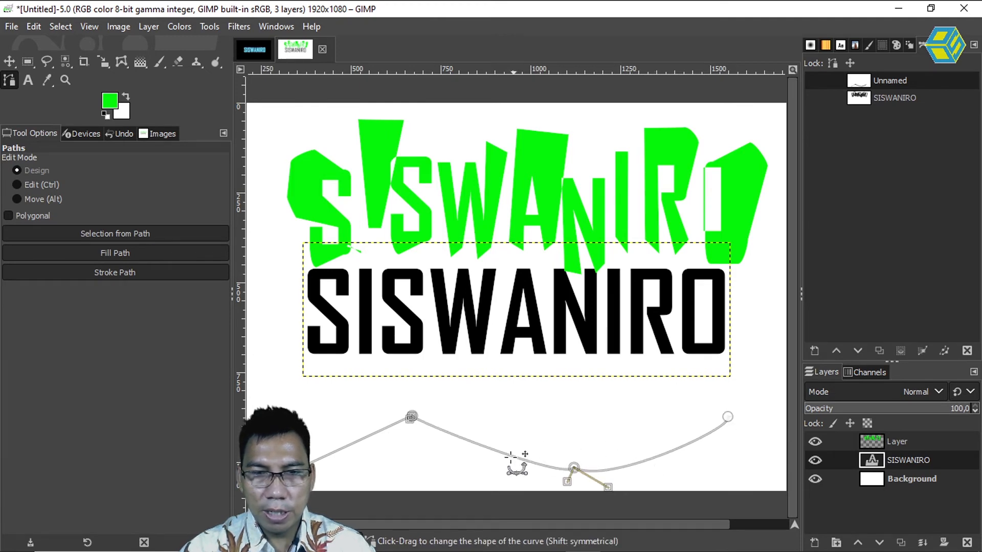
{"action": "left_click_drag", "start_coordinate": [341, 446], "coordinate": [429, 445]}
{"action": "left_click_drag", "start_coordinate": [574, 467], "coordinate": [626, 459]}
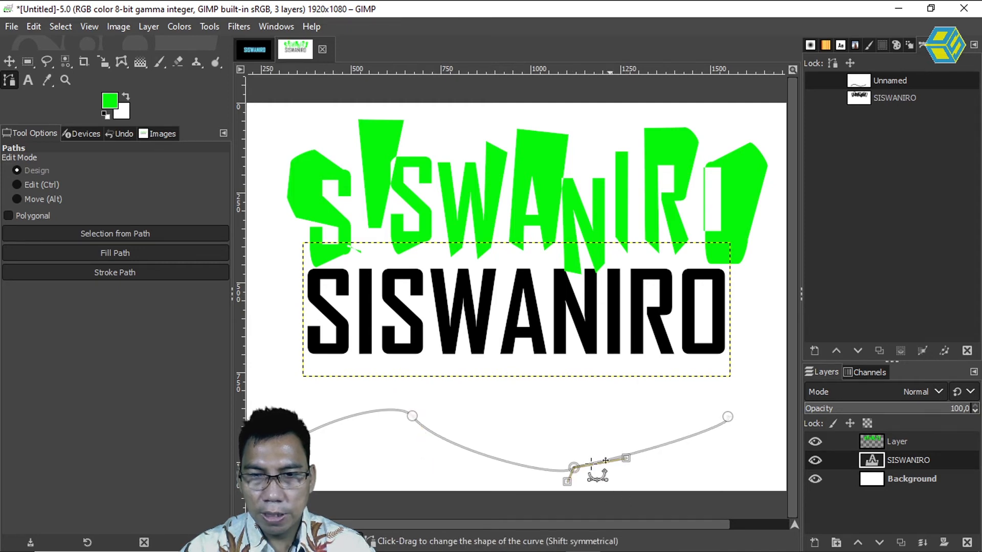
{"action": "left_click_drag", "start_coordinate": [567, 482], "coordinate": [634, 460]}
{"action": "left_click_drag", "start_coordinate": [558, 482], "coordinate": [594, 472]}
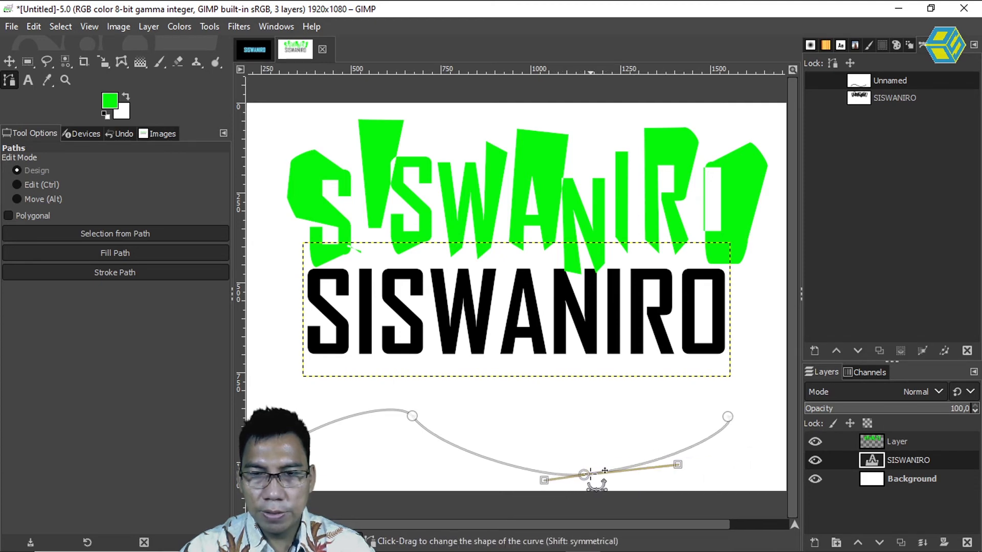
{"action": "left_click_drag", "start_coordinate": [415, 419], "coordinate": [460, 441]}
{"action": "left_click_drag", "start_coordinate": [406, 397], "coordinate": [355, 387]}
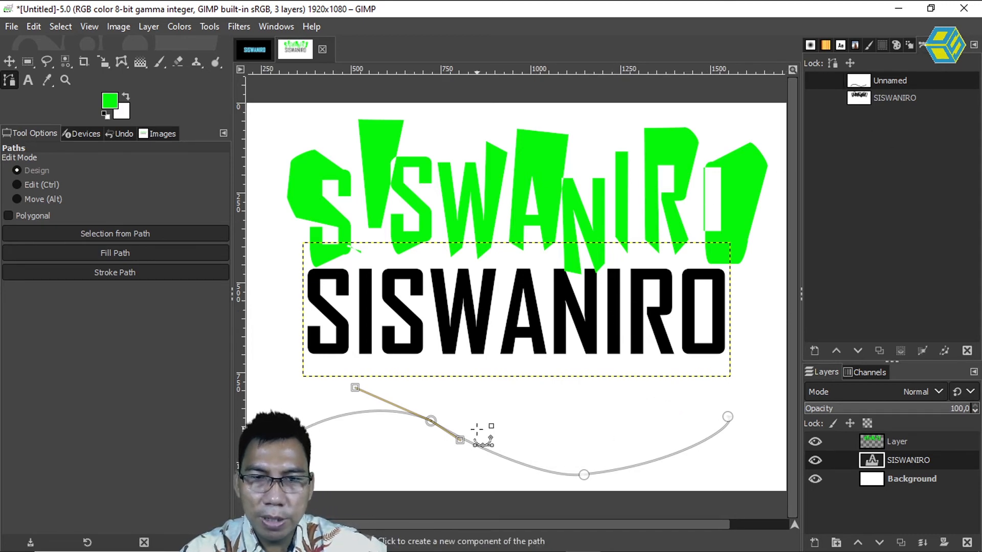
Step: Apply Text along Path to the black text layer using the wave path, and nudge the resulting N outline slightly in Move mode
{"action": "right_click", "coordinate": [876, 468]}
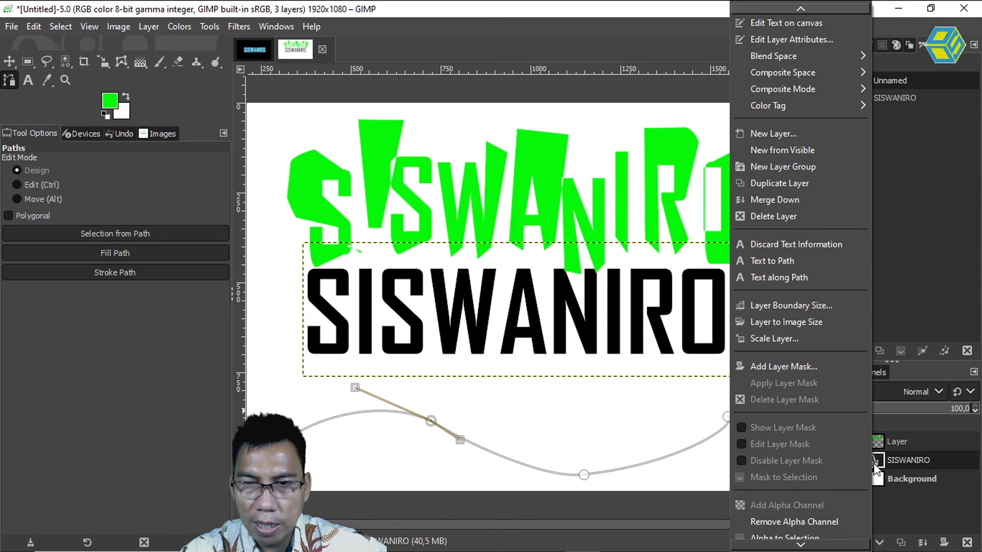
{"action": "left_click", "coordinate": [806, 277]}
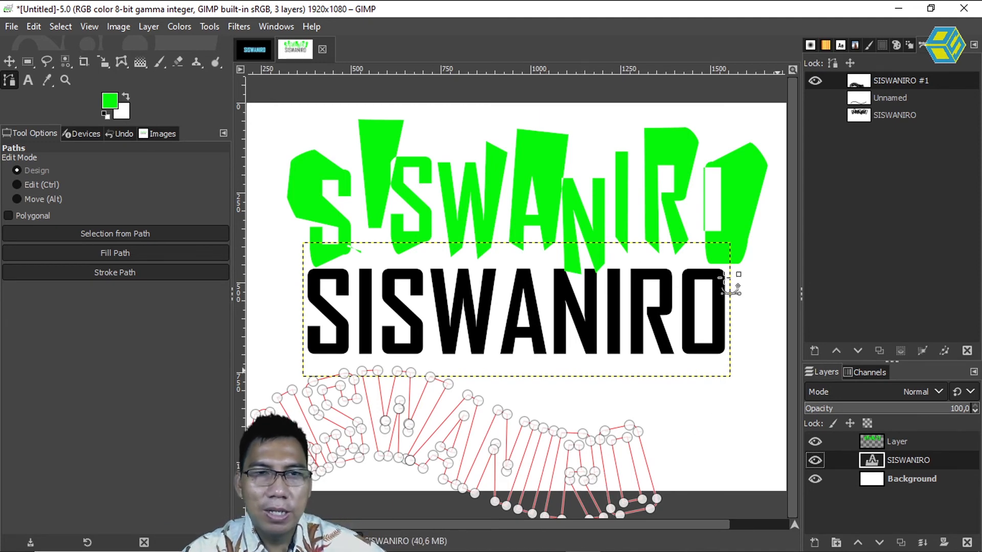
{"action": "left_click", "coordinate": [32, 197]}
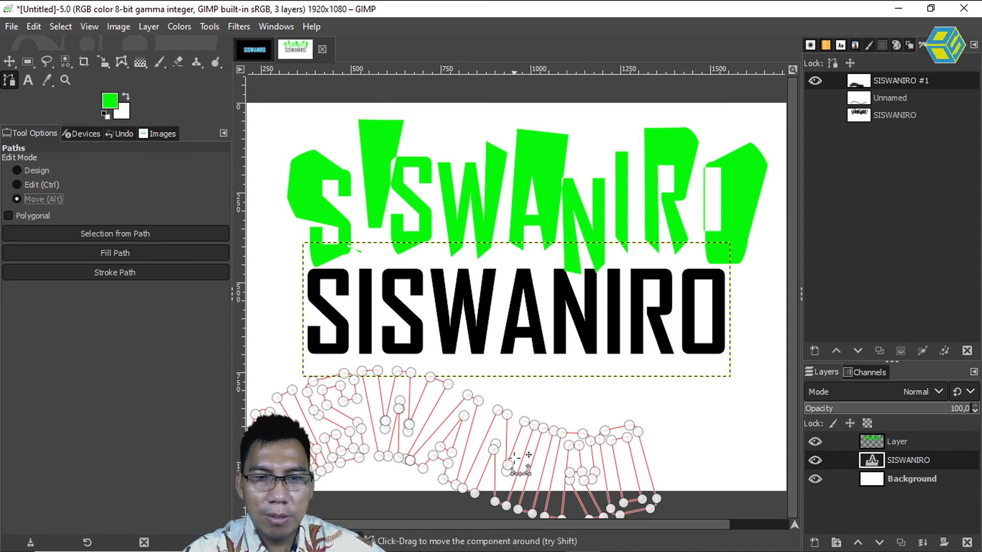
{"action": "mouse_move", "coordinate": [515, 450]}
{"action": "left_mouse_down"}
{"action": "mouse_move", "coordinate": [562, 443]}
{"action": "mouse_move", "coordinate": [511, 452]}
{"action": "left_mouse_up"}
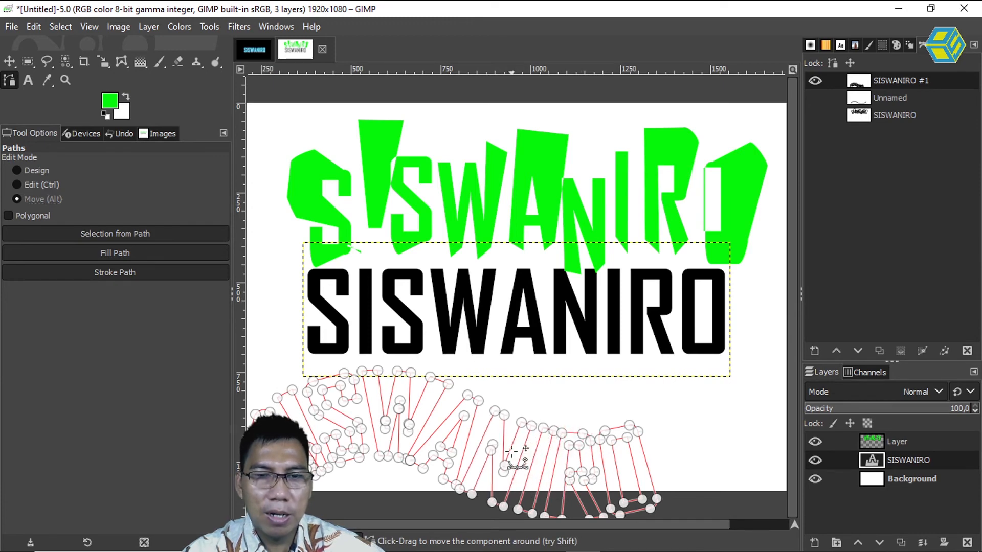
Step: Try to bend the outer edge of the O outward in the wavy text path, then undo the bend
{"action": "left_click", "coordinate": [900, 96]}
{"action": "left_click", "coordinate": [905, 81]}
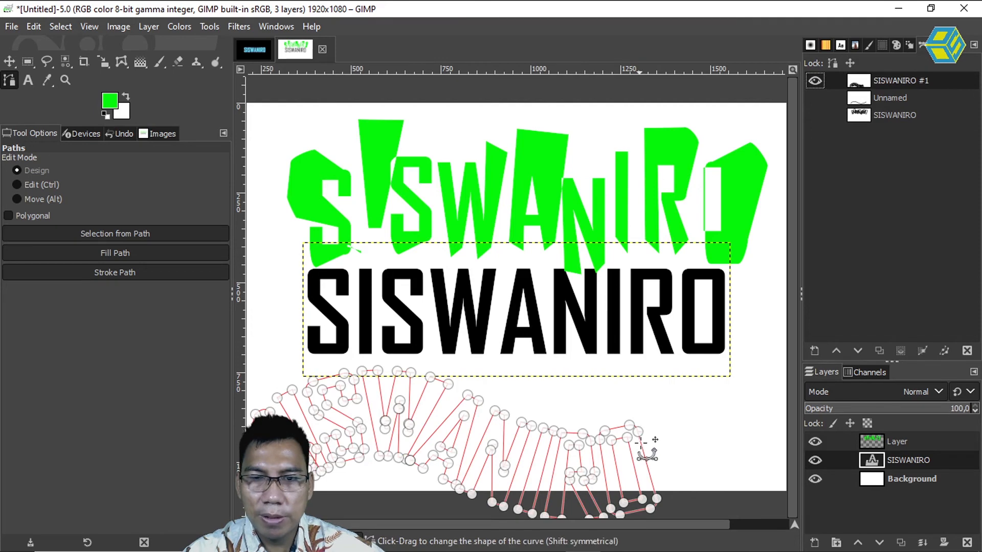
{"action": "left_click_drag", "start_coordinate": [643, 442], "coordinate": [663, 438]}
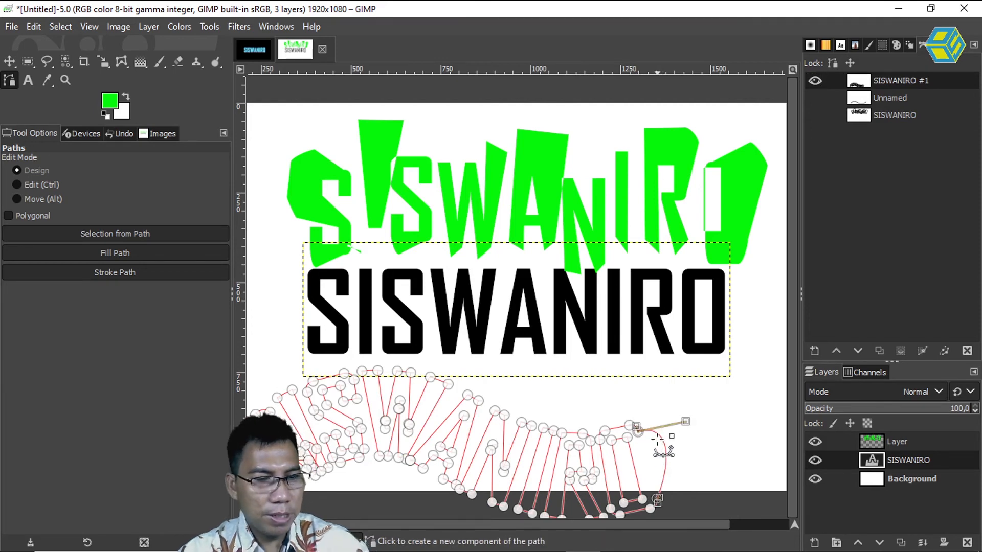
{"action": "key", "text": "ctrl+z"}
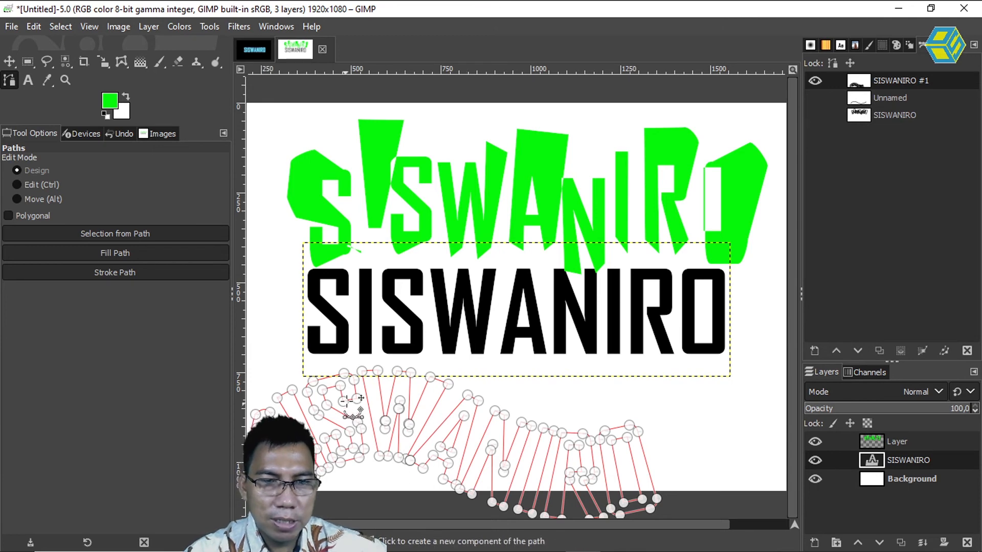
Step: Delete the text outline path made from the black text and show the wave path again
{"action": "left_click", "coordinate": [922, 480]}
{"action": "left_click", "coordinate": [922, 459]}
{"action": "left_click", "coordinate": [928, 443]}
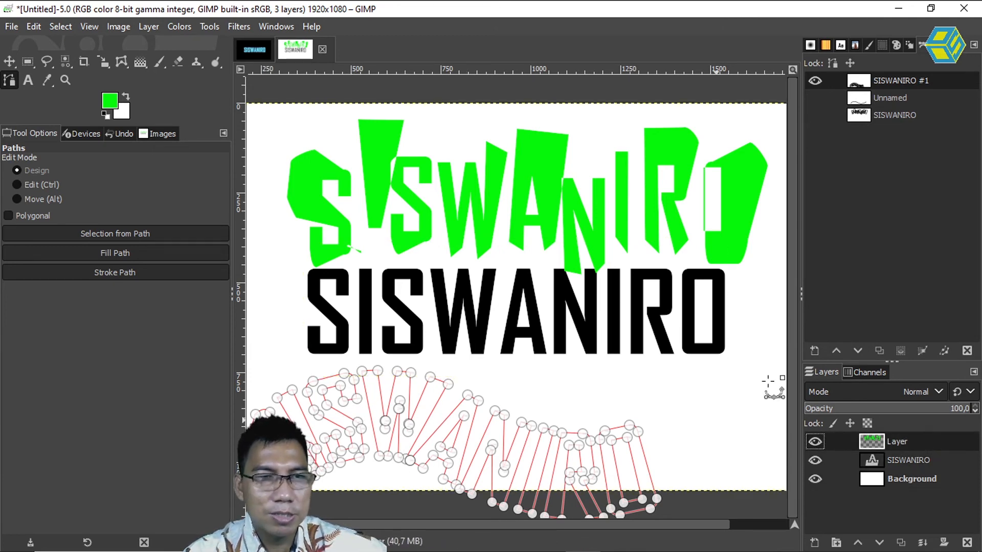
{"action": "left_click", "coordinate": [9, 61]}
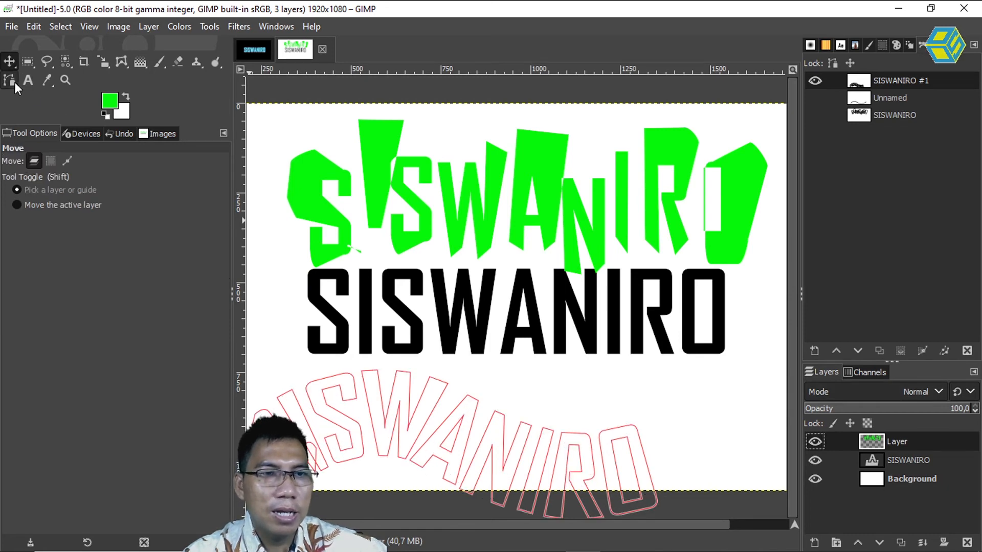
{"action": "left_click_drag", "start_coordinate": [365, 374], "coordinate": [365, 373]}
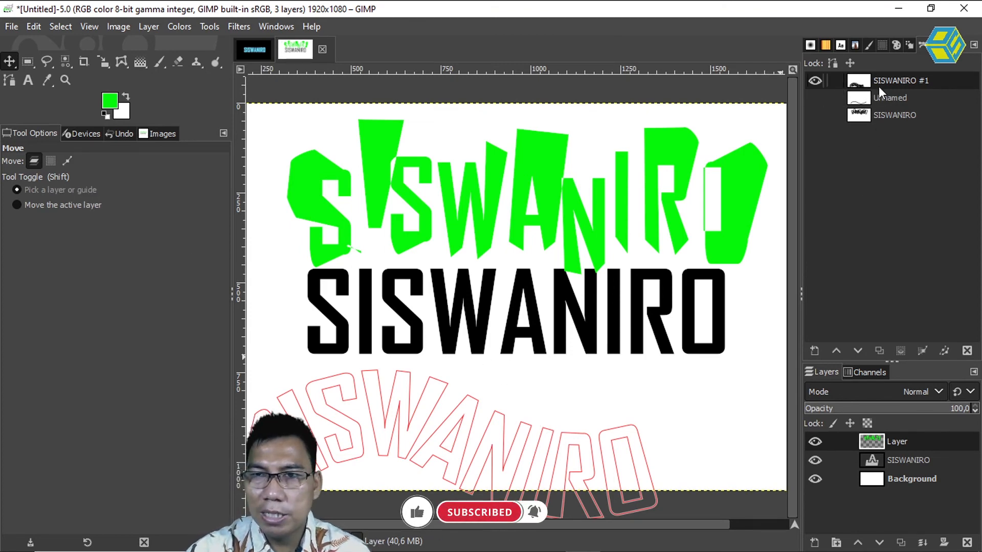
{"action": "left_click", "coordinate": [816, 80]}
{"action": "left_click", "coordinate": [816, 80]}
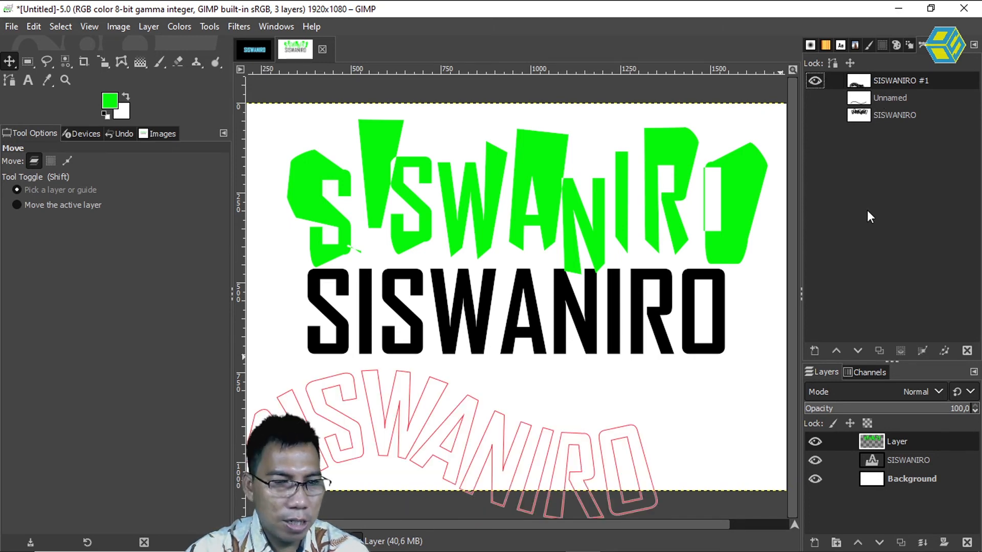
{"action": "key", "text": "Delete"}
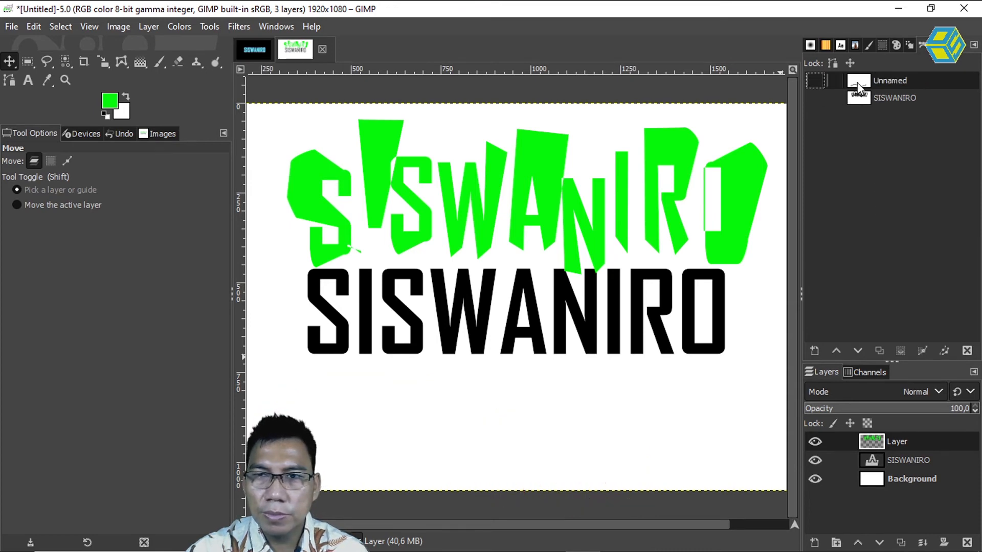
{"action": "left_click", "coordinate": [816, 81]}
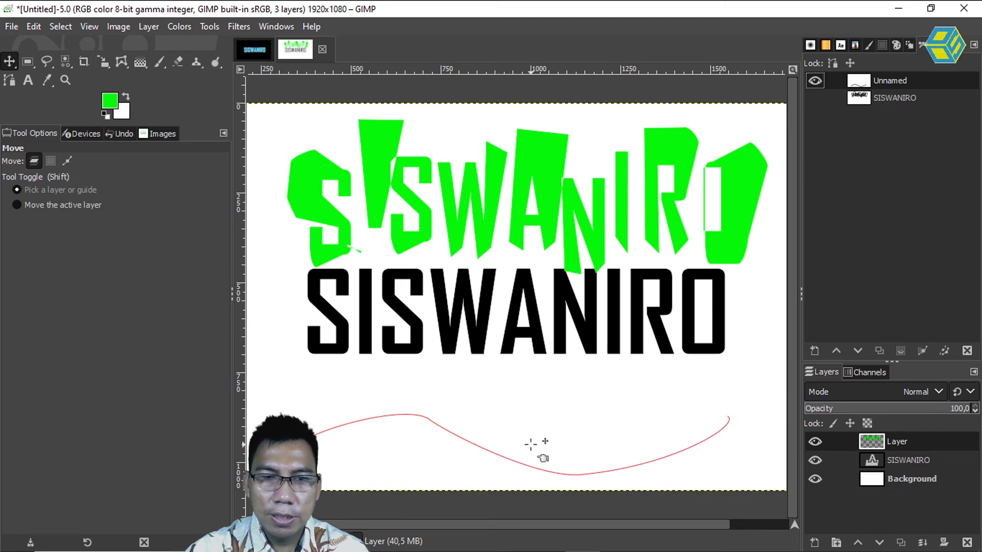
Step: Try to shift the wave path with the Move tool, undo it, and set the tool to move the active layer
{"action": "left_click", "coordinate": [530, 463]}
{"action": "left_click_drag", "start_coordinate": [530, 463], "coordinate": [540, 458]}
{"action": "key", "text": "ctrl+z"}
{"action": "left_click", "coordinate": [36, 206]}
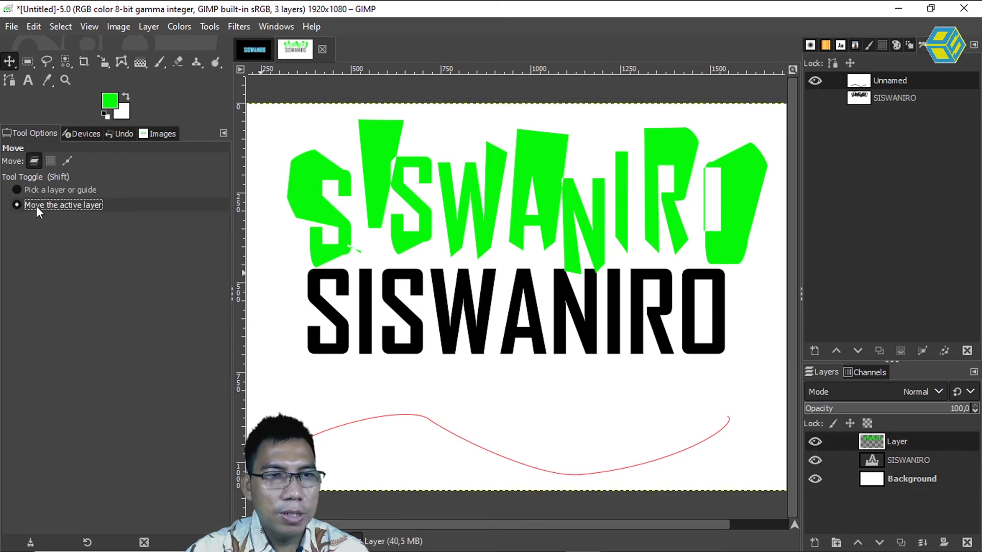
{"action": "left_click", "coordinate": [41, 192]}
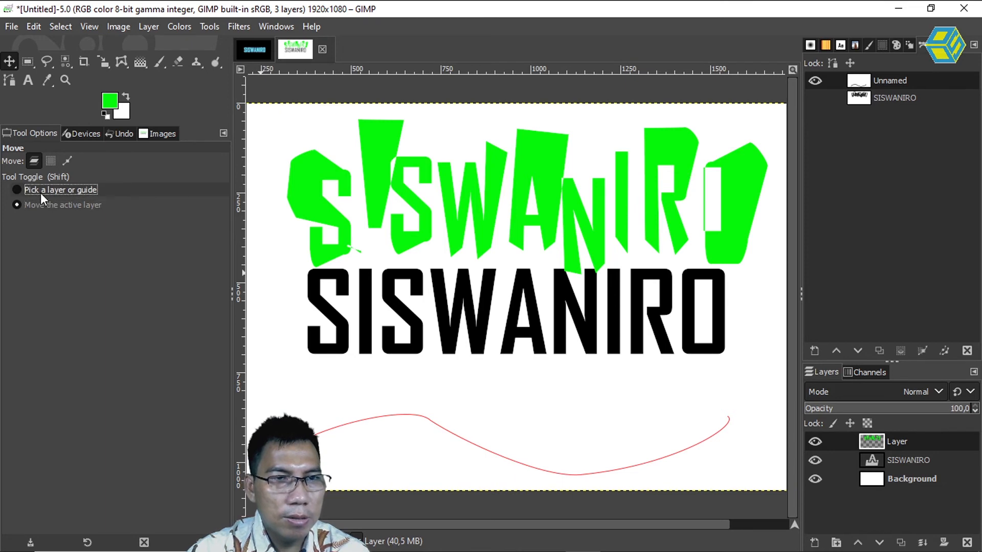
{"action": "left_click", "coordinate": [51, 204]}
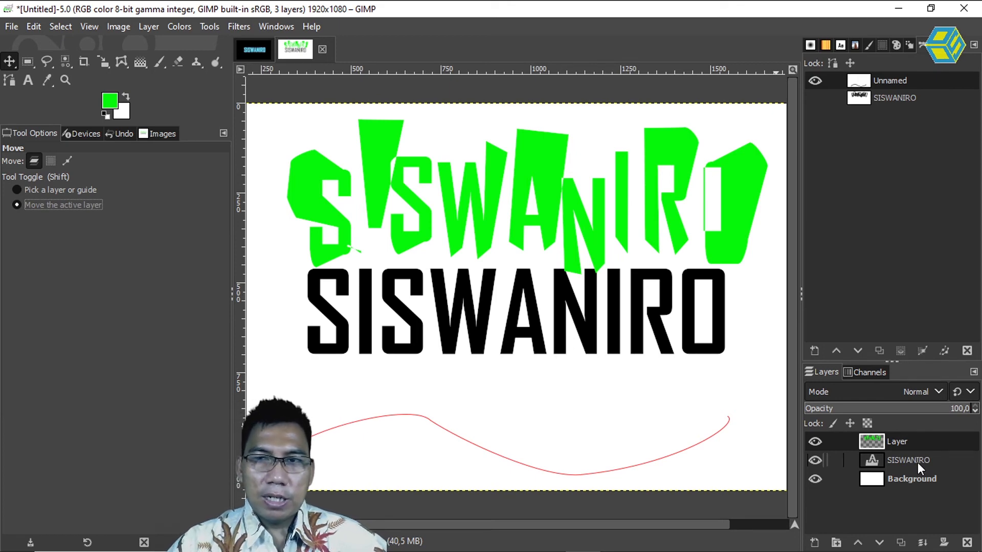
{"action": "left_click", "coordinate": [861, 82]}
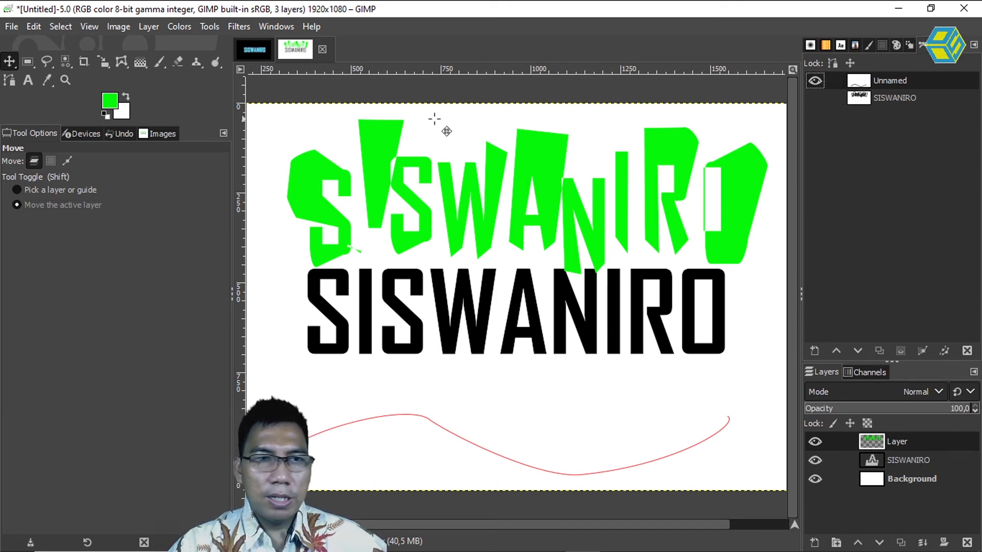
Step: With the Paths tool in Move mode, shift the whole wave path up and to the right
{"action": "left_click", "coordinate": [9, 80]}
{"action": "left_click", "coordinate": [430, 419]}
{"action": "key", "text": "alt"}
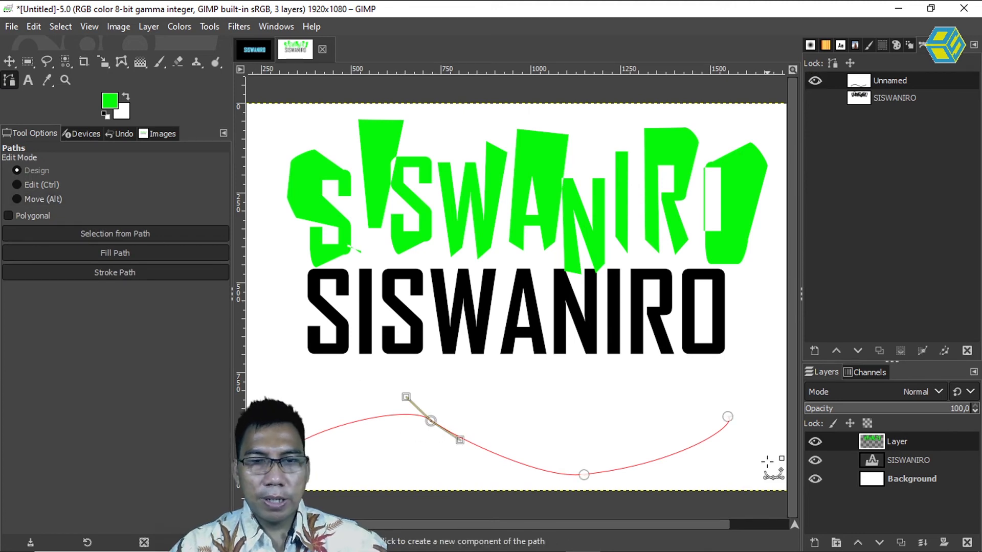
{"action": "left_click_drag", "start_coordinate": [636, 465], "coordinate": [668, 448]}
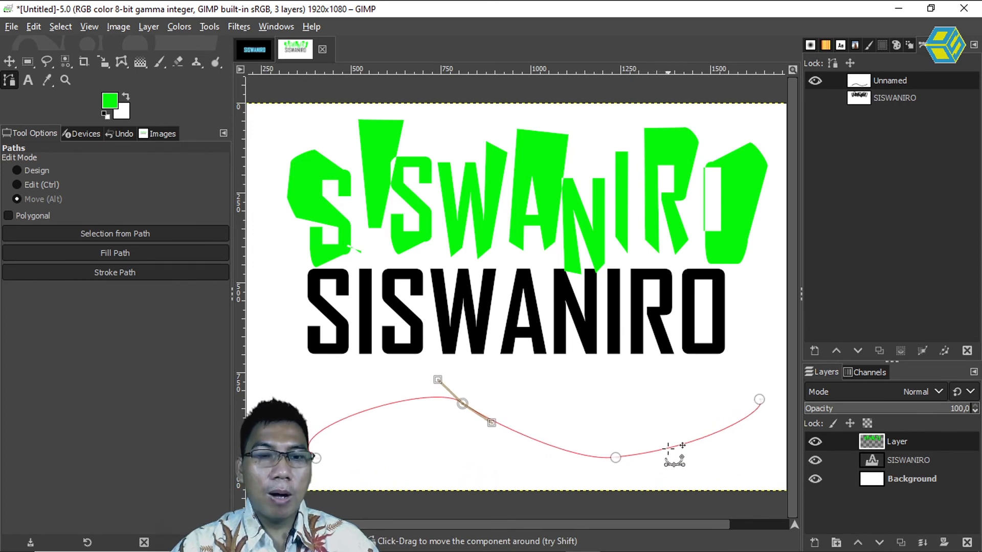
Step: Reshape the wave in Edit mode by adjusting its starting curve, its first crest anchor and its end anchor's handle
{"action": "left_click_drag", "start_coordinate": [315, 458], "coordinate": [289, 459]}
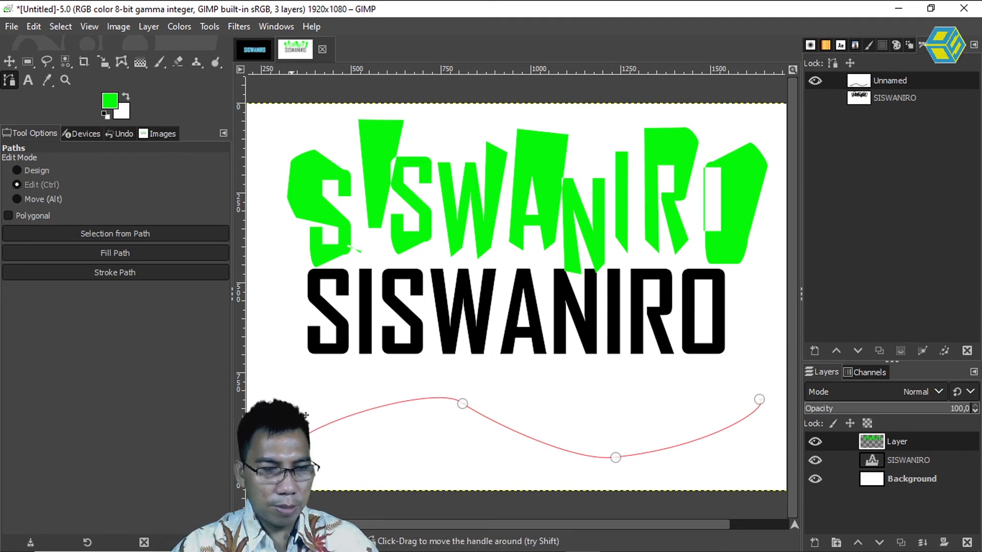
{"action": "left_click_drag", "start_coordinate": [317, 470], "coordinate": [324, 411]}
{"action": "left_click_drag", "start_coordinate": [462, 404], "coordinate": [468, 416]}
{"action": "left_click_drag", "start_coordinate": [760, 400], "coordinate": [736, 429]}
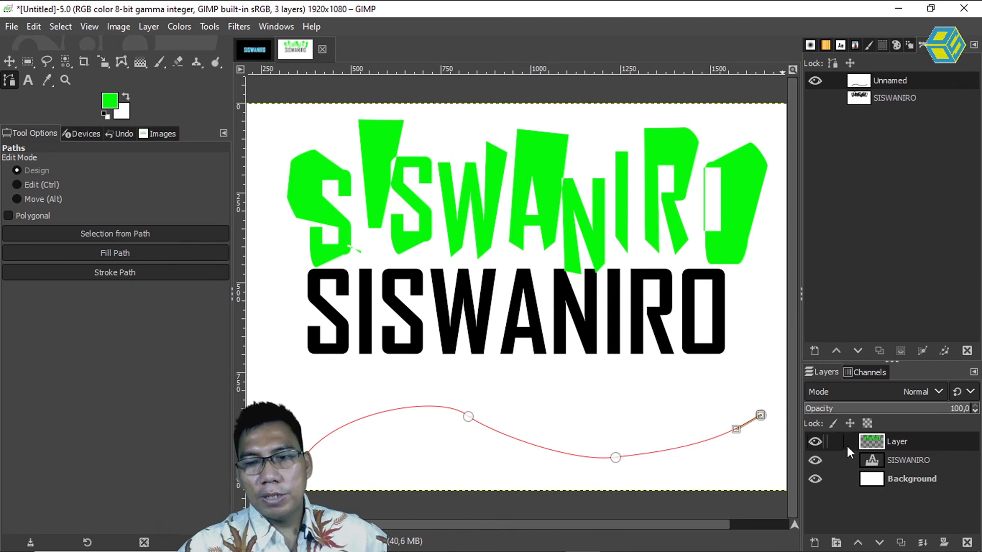
Step: Apply Text along Path to the black text layer using the reshaped wave path
{"action": "left_click", "coordinate": [887, 460]}
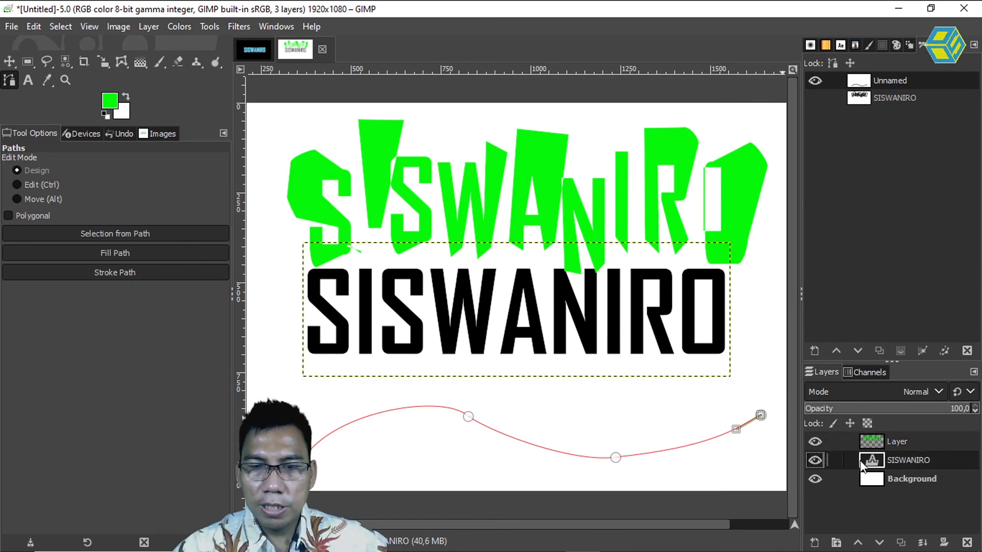
{"action": "right_click", "coordinate": [864, 462]}
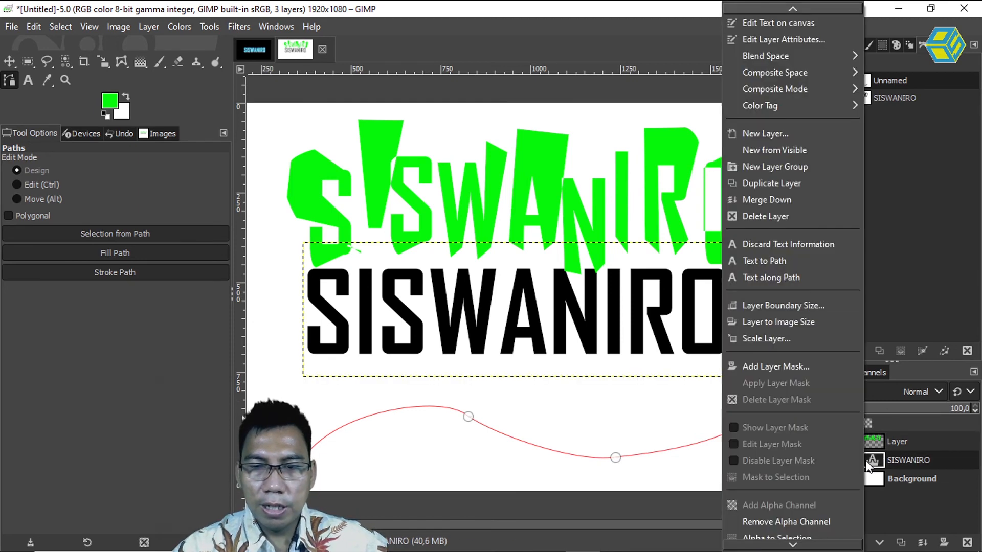
{"action": "left_click", "coordinate": [793, 277]}
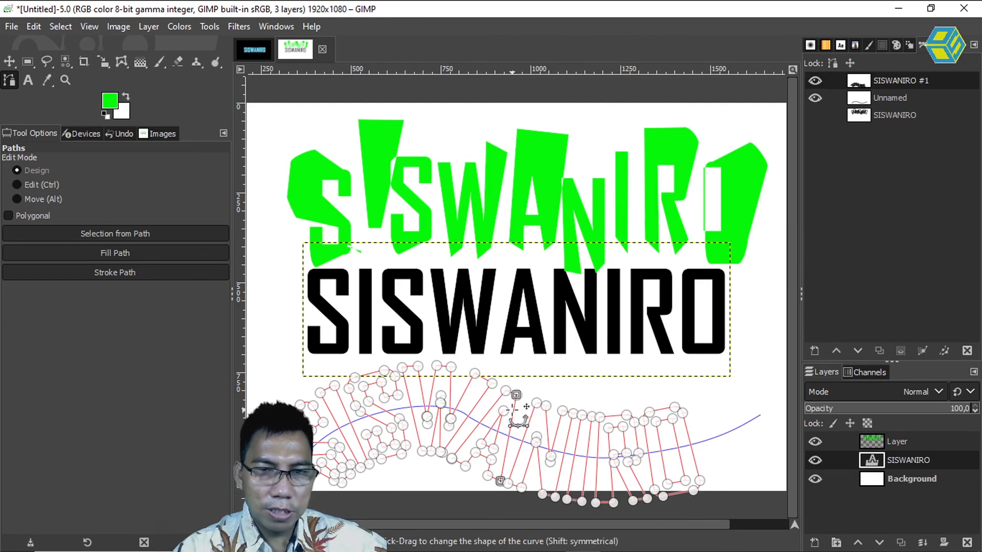
Step: Nudge the bent text's N outline slightly in Move mode, switch to Edit mode and hide the wave path
{"action": "left_click", "coordinate": [19, 198]}
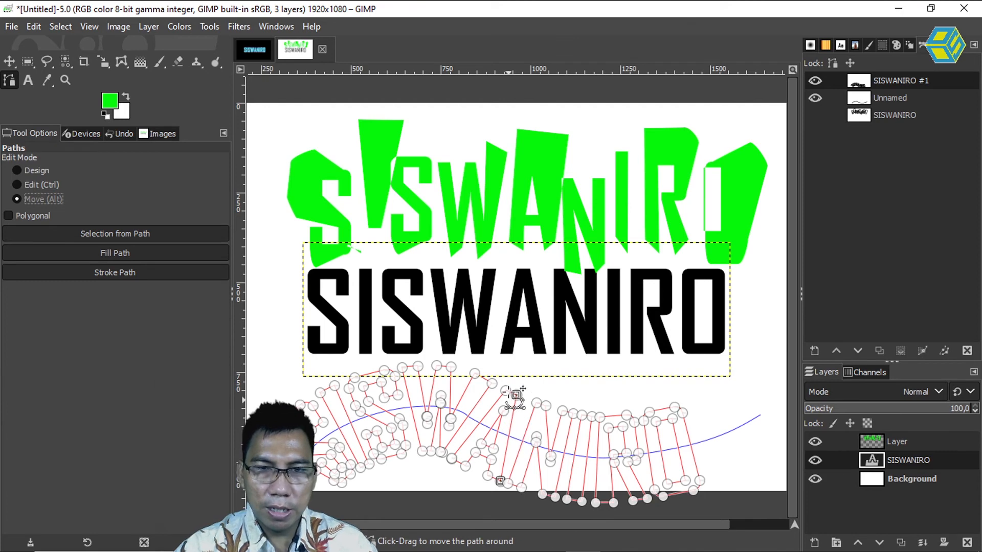
{"action": "left_click_drag", "start_coordinate": [531, 426], "coordinate": [533, 428]}
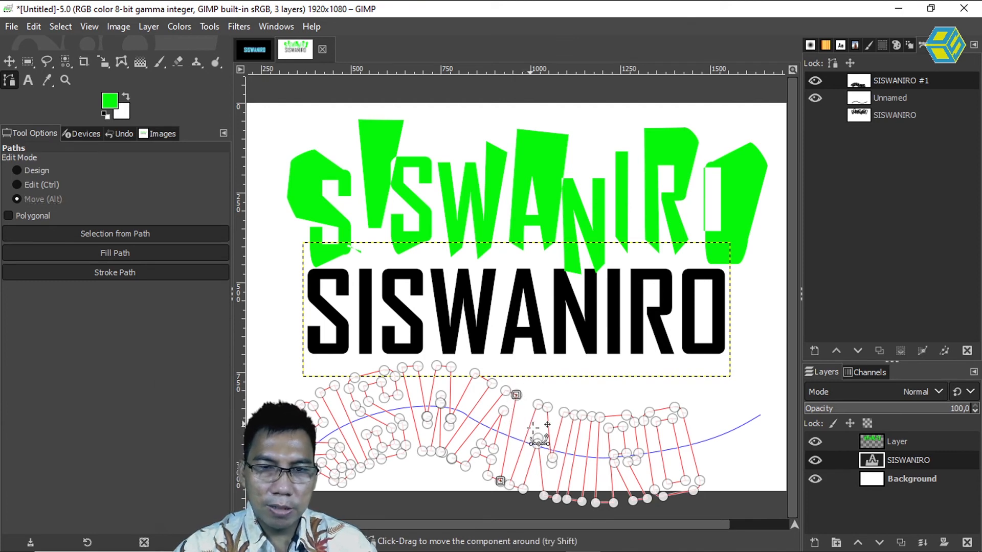
{"action": "left_click", "coordinate": [18, 185]}
{"action": "left_click", "coordinate": [815, 97]}
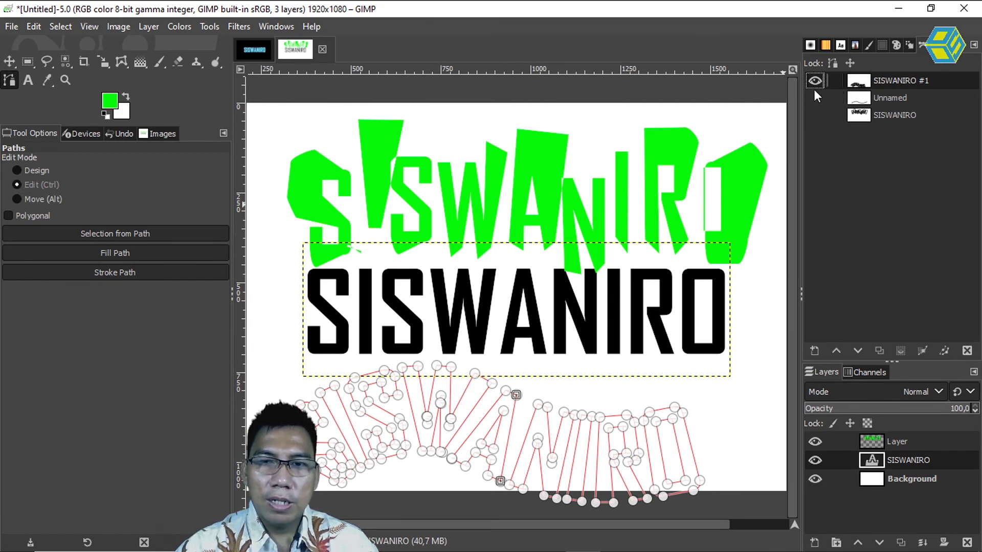
Step: Hide the bent text path, insert an anchor on the O's outer edge and shift the first S slightly left
{"action": "left_click", "coordinate": [815, 82]}
{"action": "left_click", "coordinate": [689, 439]}
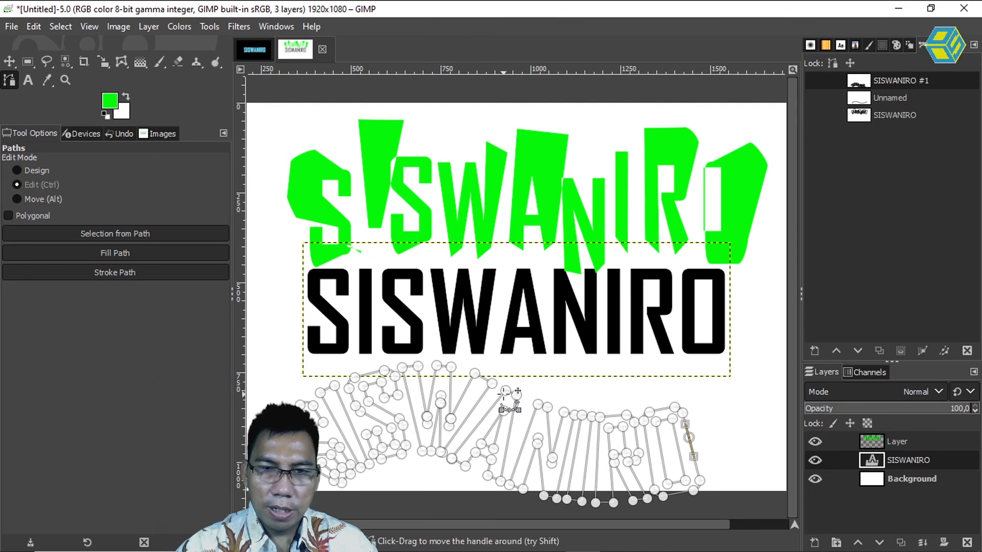
{"action": "left_click", "coordinate": [300, 402]}
{"action": "key", "text": "ctrl+z"}
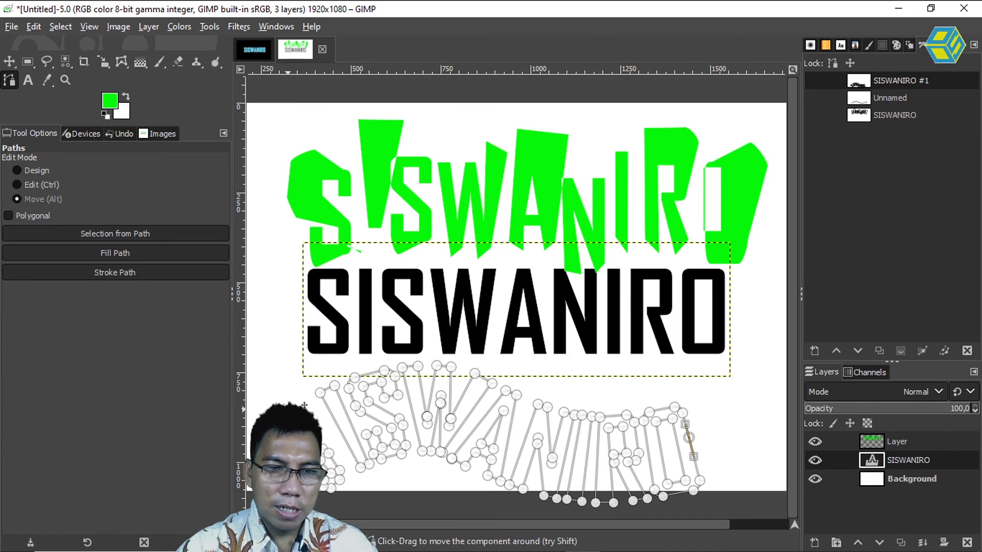
{"action": "key", "text": "ctrl"}
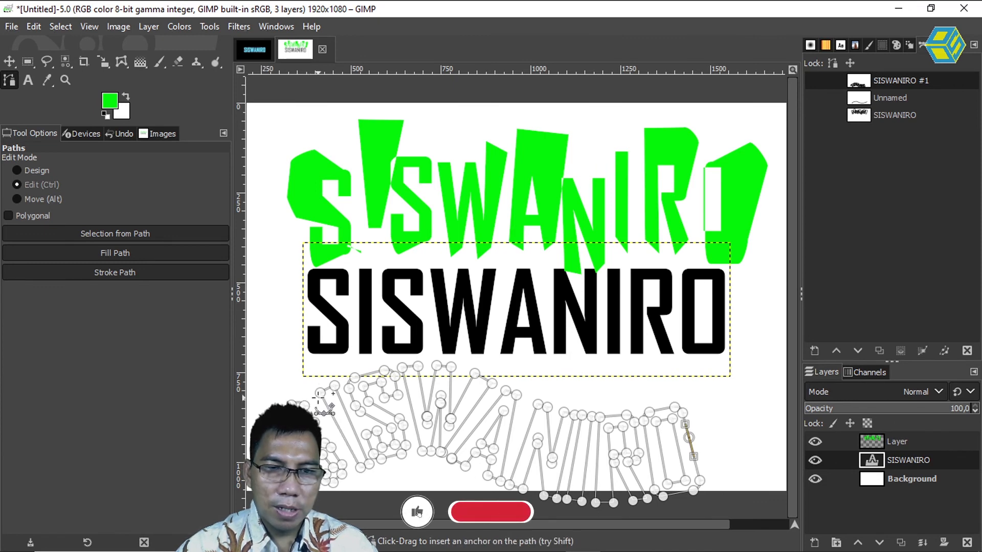
{"action": "left_click", "coordinate": [314, 392]}
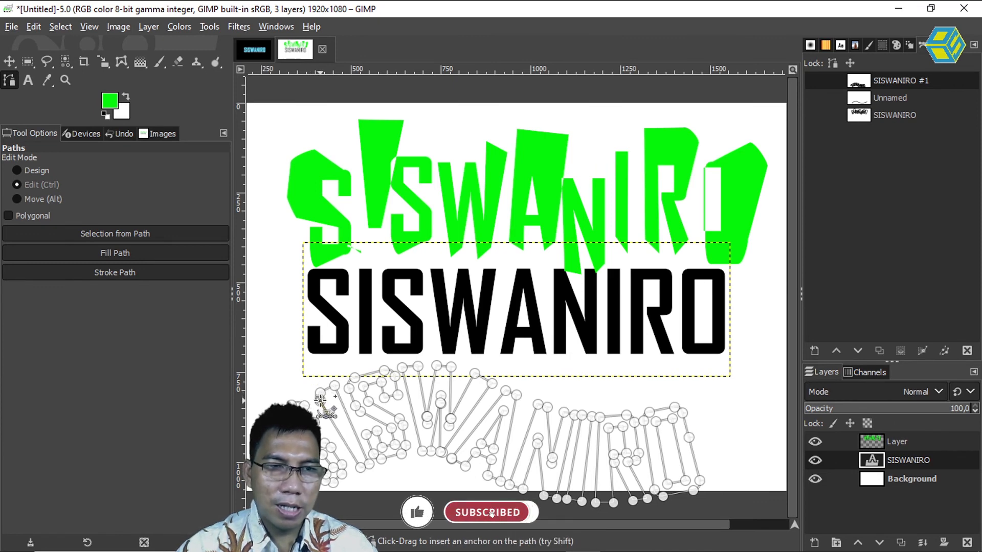
{"action": "key", "text": "ctrl+z"}
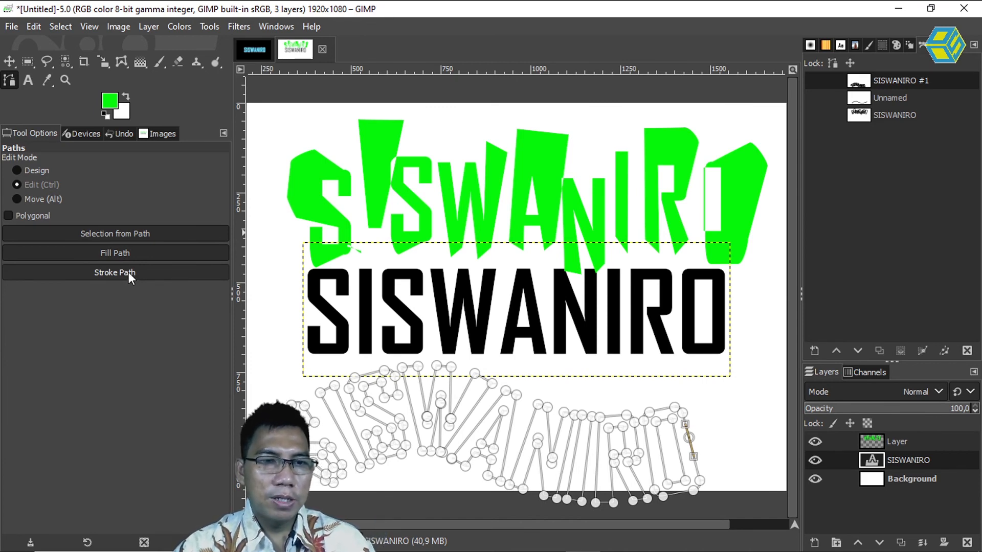
Step: Change the foreground color to blue
{"action": "left_click", "coordinate": [113, 101]}
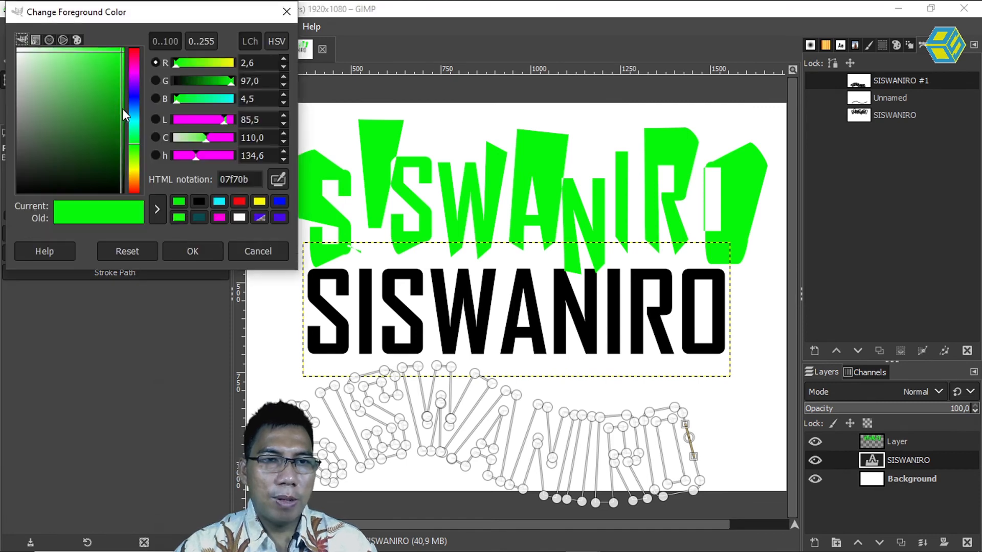
{"action": "left_click", "coordinate": [133, 98]}
{"action": "left_click", "coordinate": [195, 250]}
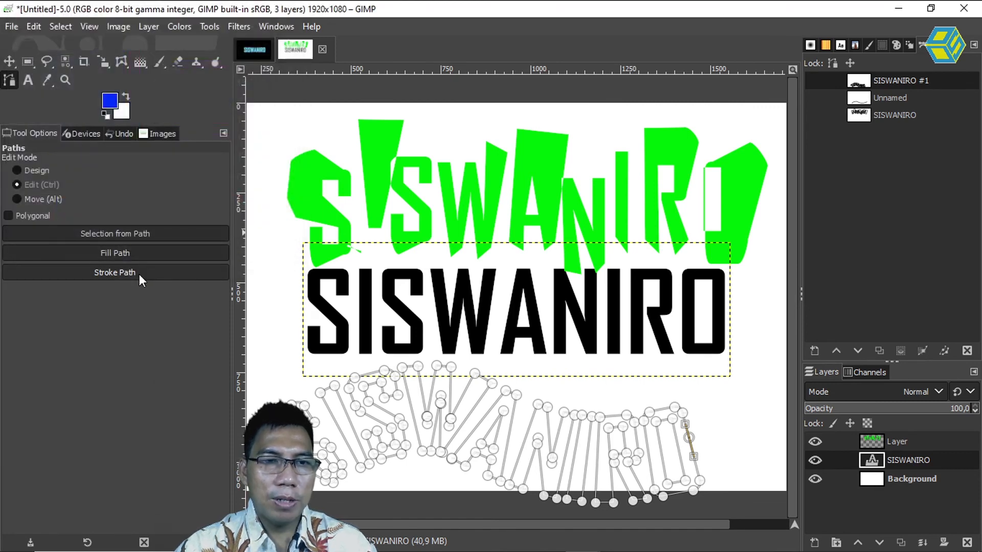
Step: Try to stroke the bent text path with a 3 px solid line on the black text layer, then undo the stroke
{"action": "left_click", "coordinate": [127, 271]}
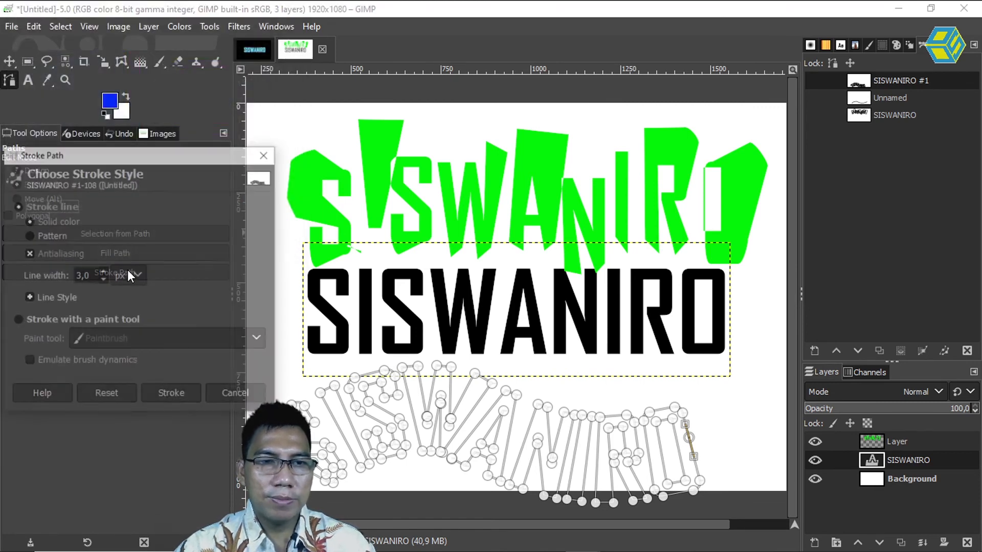
{"action": "left_click", "coordinate": [174, 395]}
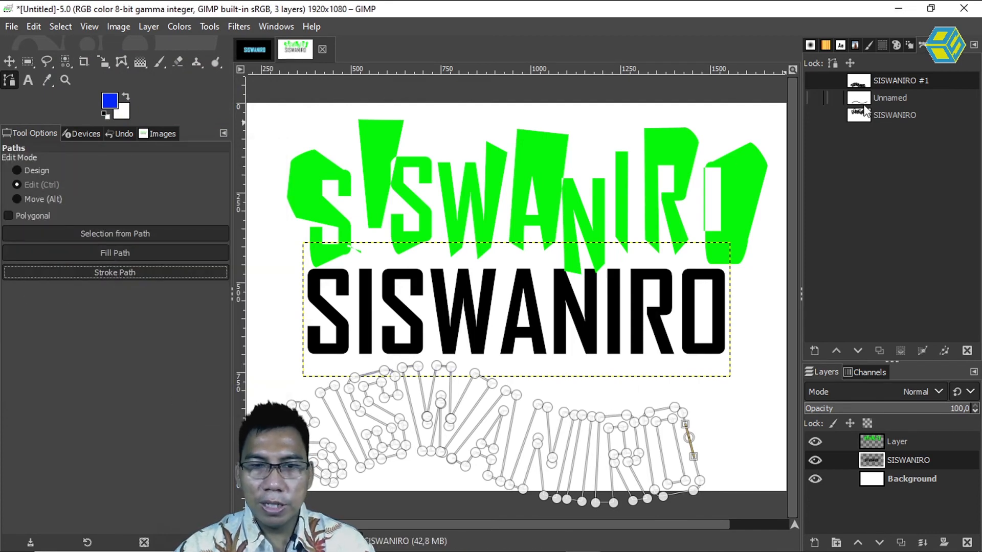
{"action": "left_click", "coordinate": [17, 60]}
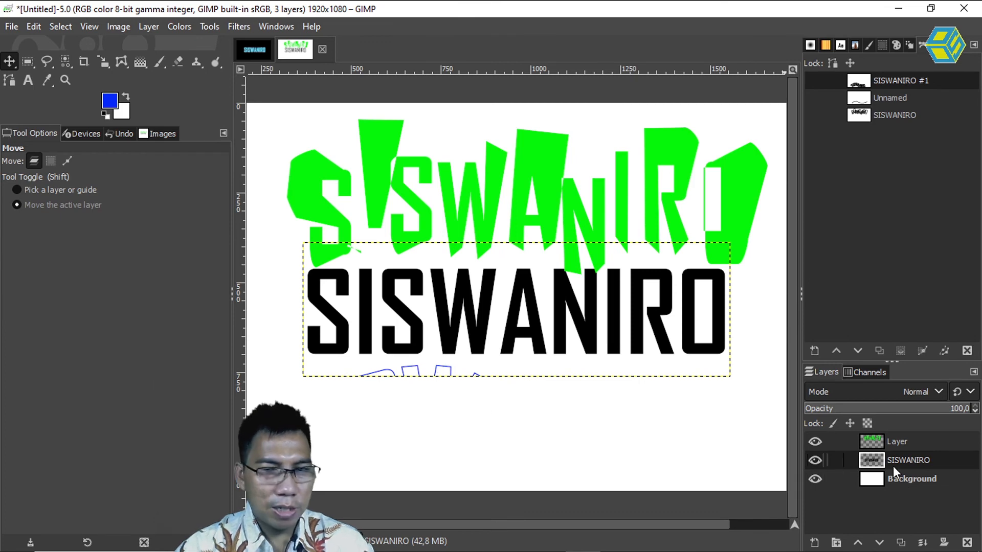
{"action": "key", "text": "ctrl+z"}
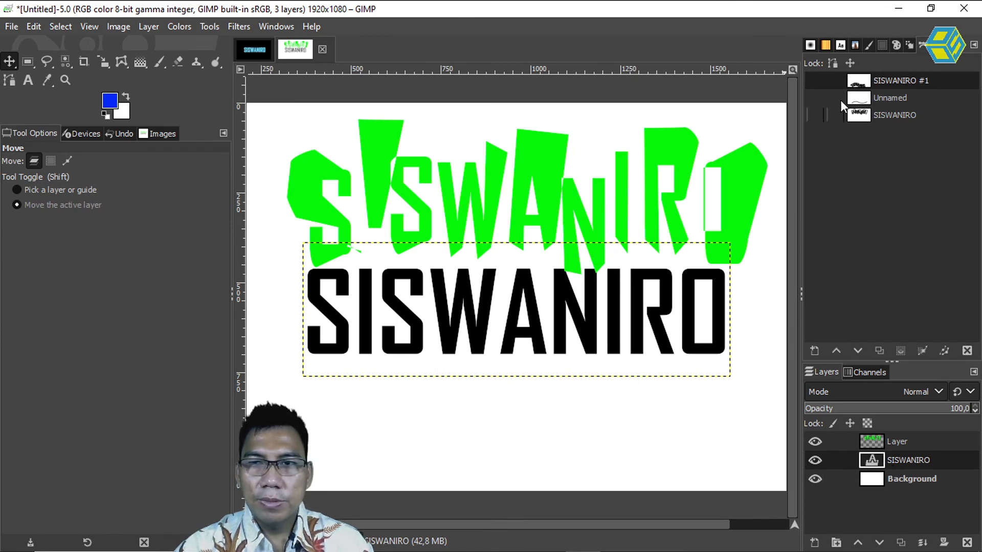
Step: Show the bent text path and add a 1920 × 1080 px transparent layer above the black text layer
{"action": "key", "text": "b"}
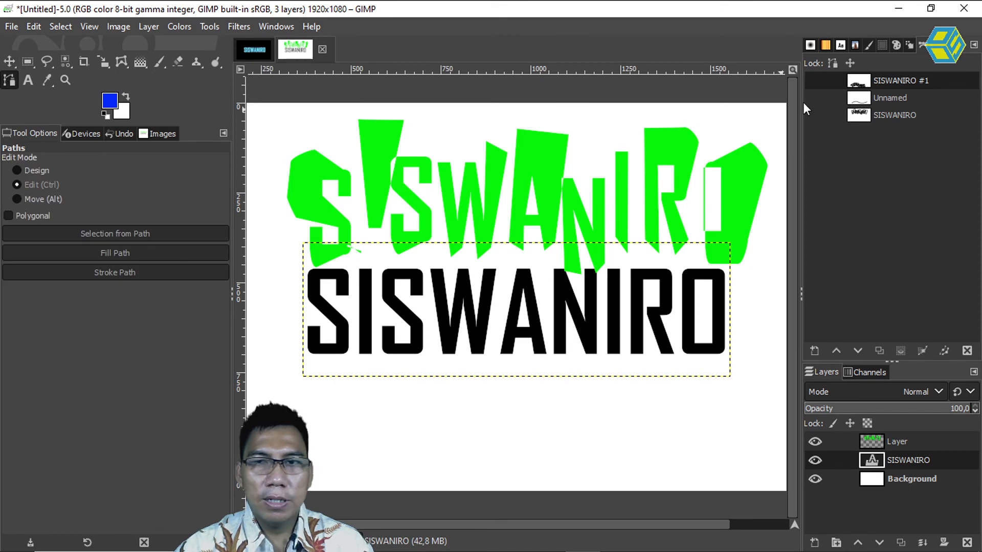
{"action": "left_click", "coordinate": [815, 80]}
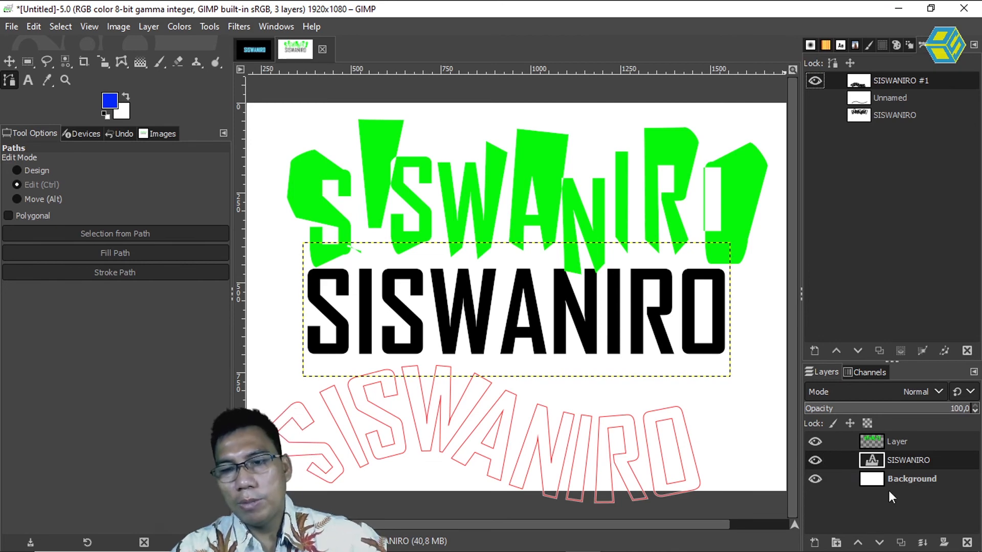
{"action": "left_click", "coordinate": [815, 543]}
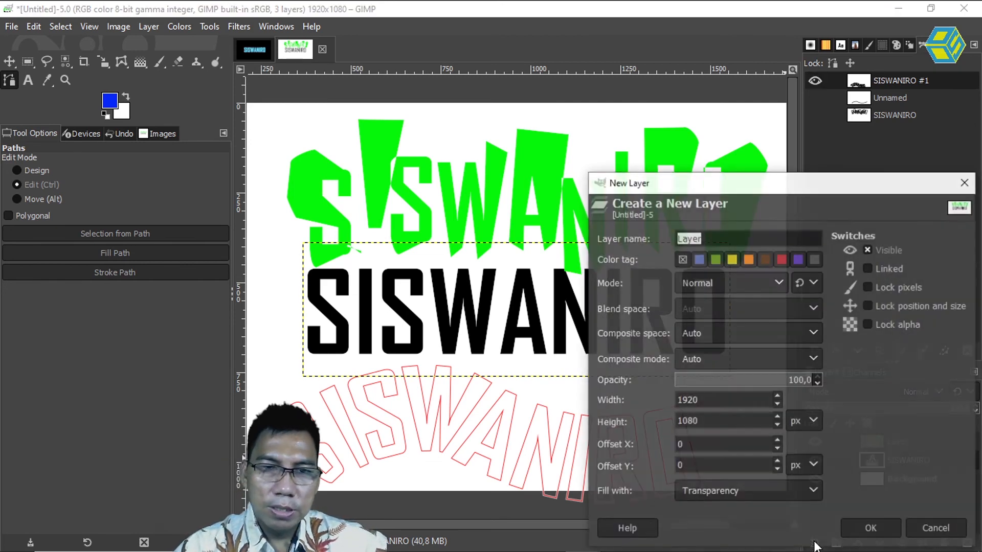
{"action": "left_click_drag", "start_coordinate": [784, 187], "coordinate": [640, 114]}
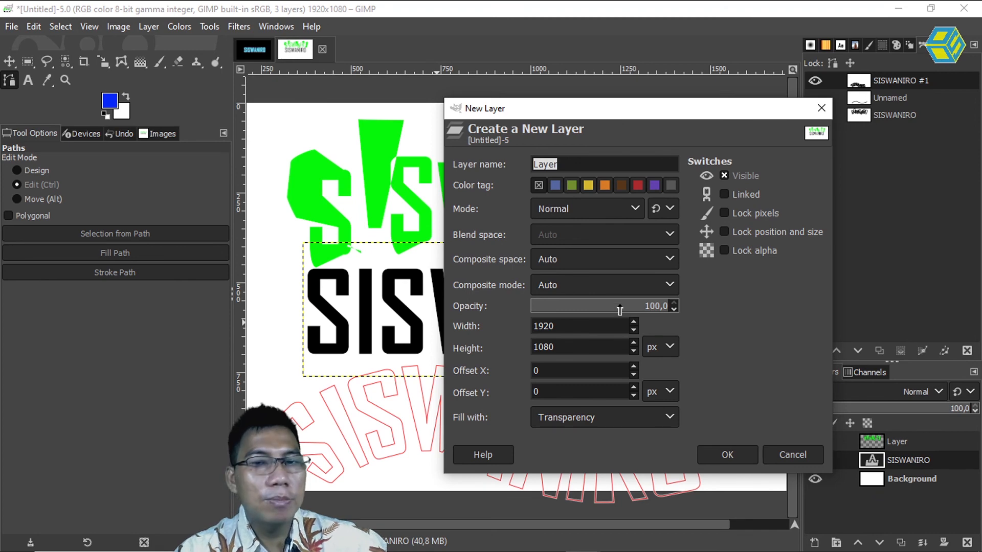
{"action": "left_click", "coordinate": [720, 454]}
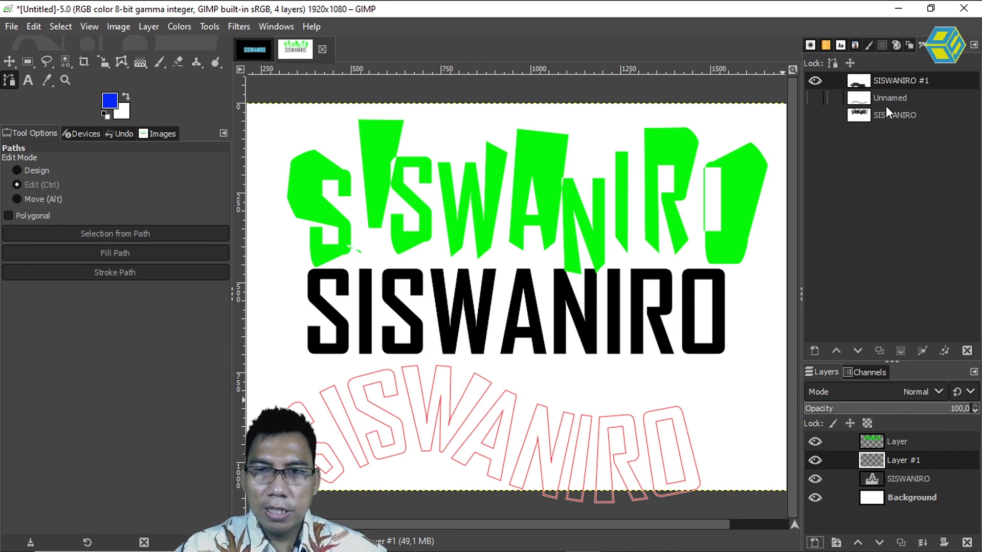
Step: Stroke the bent text path on the new layer with a 3 px solid blue line, with the path hidden
{"action": "left_click", "coordinate": [891, 82]}
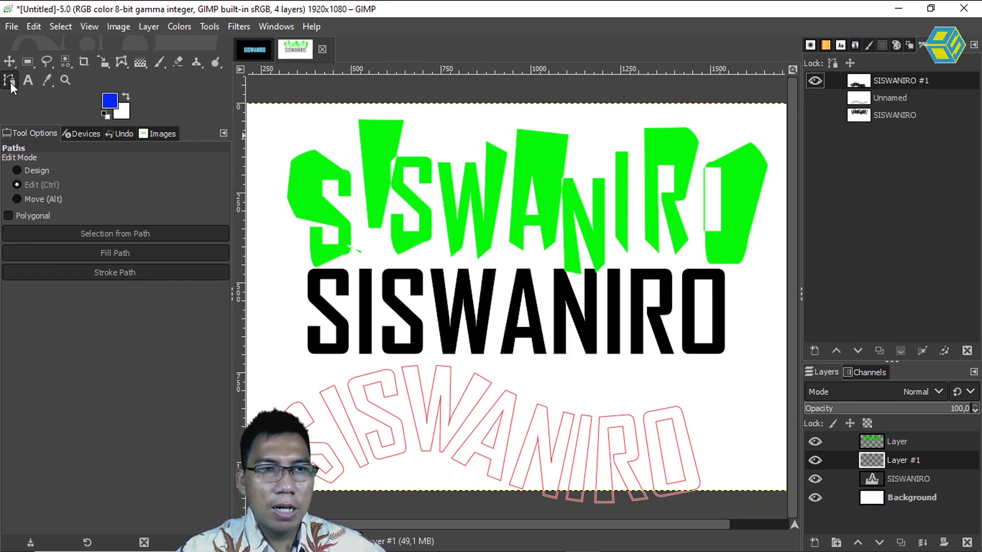
{"action": "left_click", "coordinate": [464, 419], "text": "ctrl"}
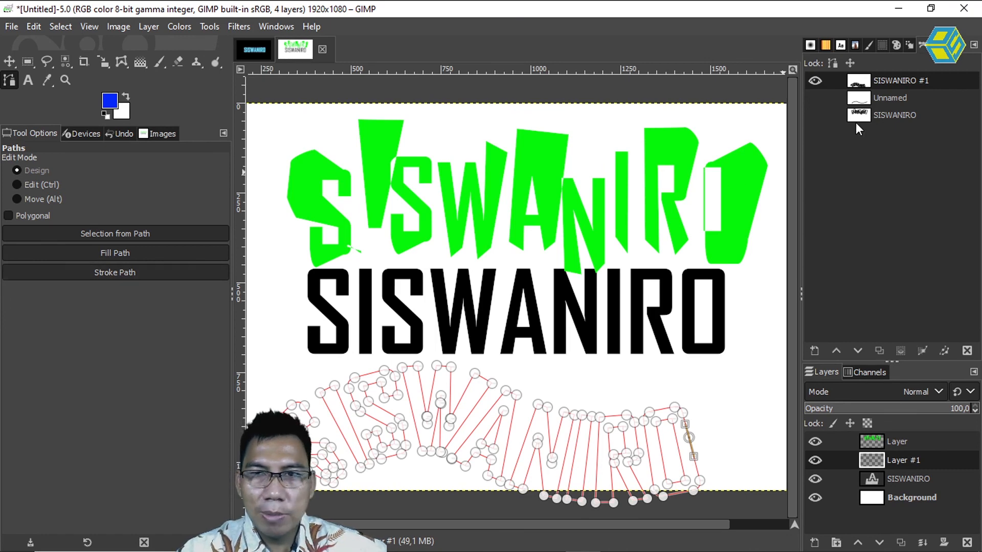
{"action": "left_click", "coordinate": [814, 81]}
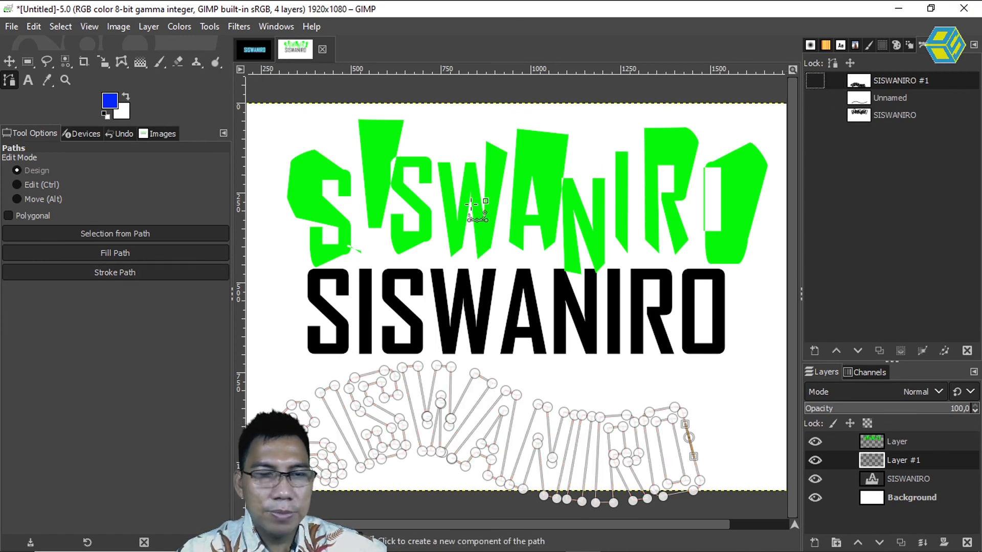
{"action": "left_click", "coordinate": [114, 272]}
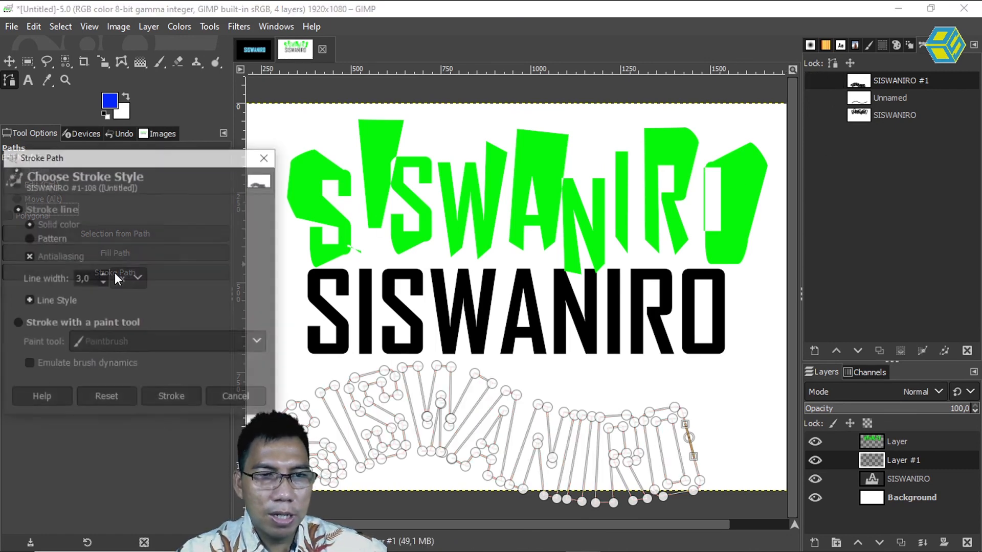
{"action": "left_click", "coordinate": [169, 400]}
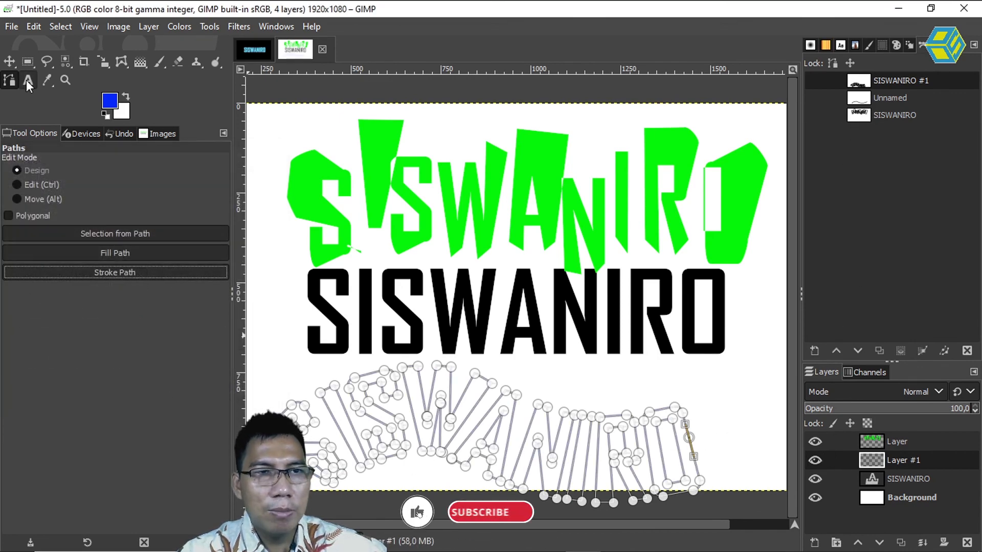
{"action": "left_click", "coordinate": [12, 61]}
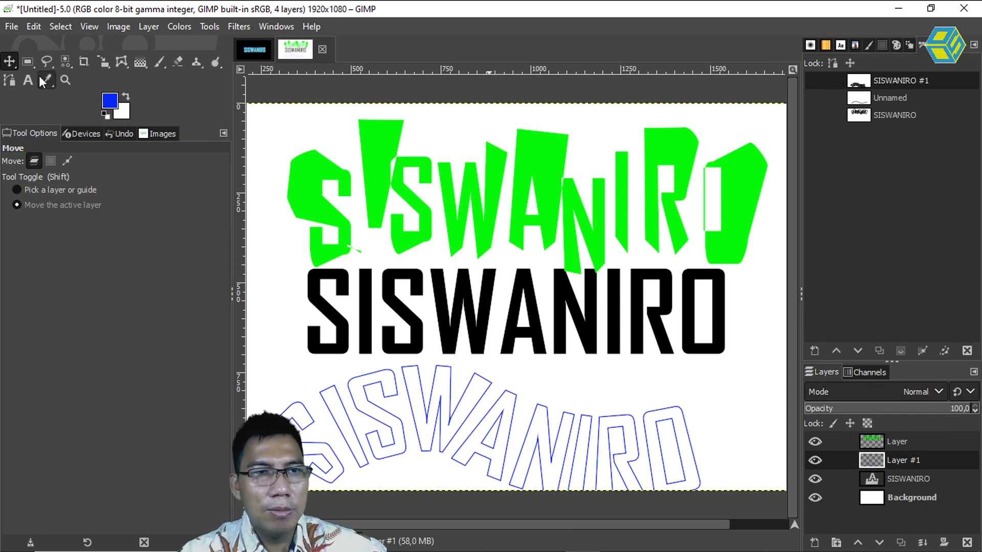
Step: Reactivate the bent text path for editing in Design mode and hide its path entry again
{"action": "left_click", "coordinate": [7, 81]}
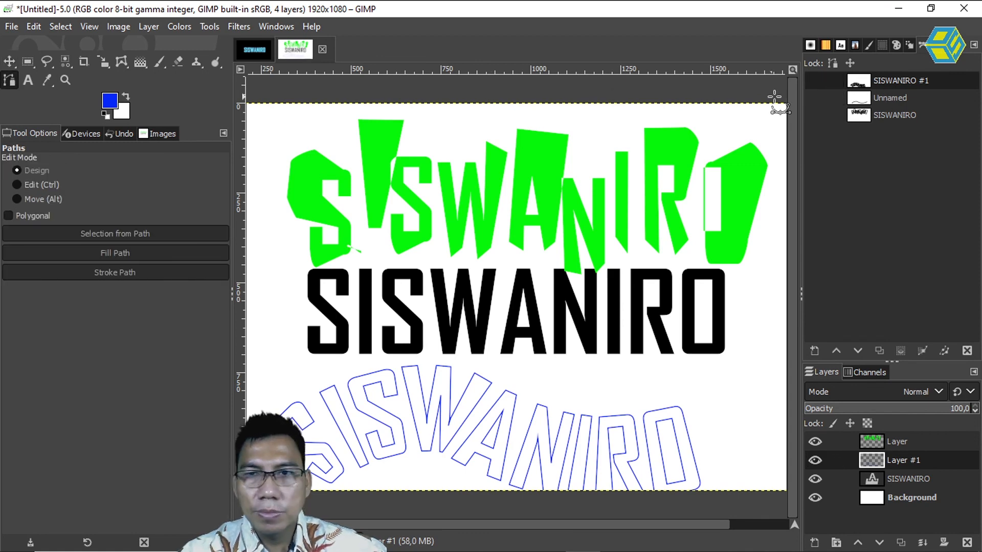
{"action": "left_click", "coordinate": [814, 82]}
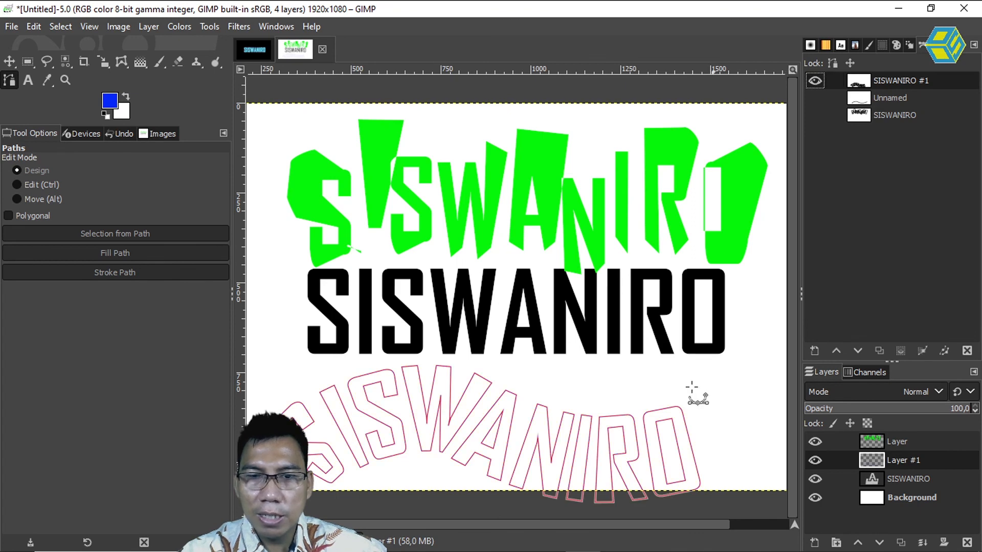
{"action": "left_click", "coordinate": [684, 423]}
{"action": "left_click", "coordinate": [817, 79]}
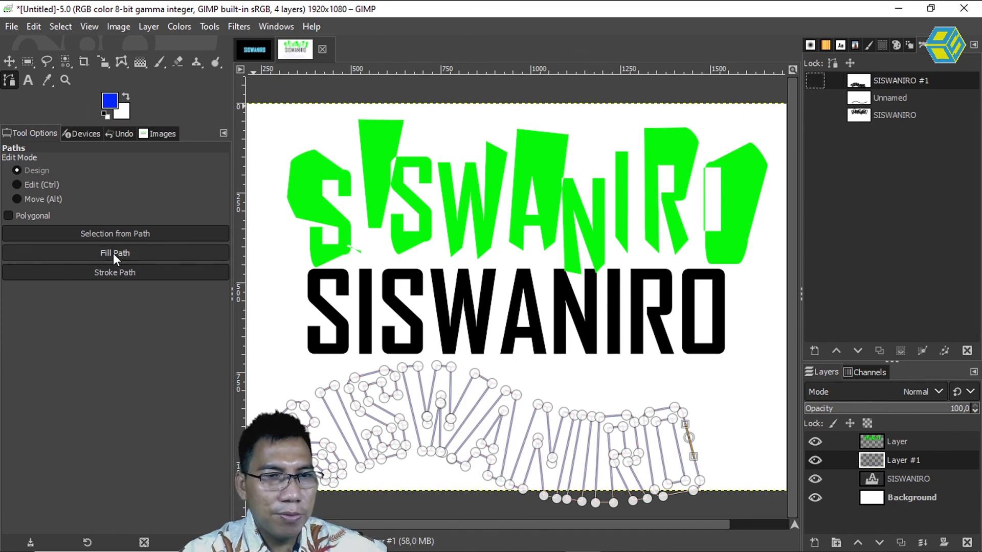
Step: Set the foreground color to yellow f7ec07 and fill the bent text path with that solid color
{"action": "left_click", "coordinate": [114, 107]}
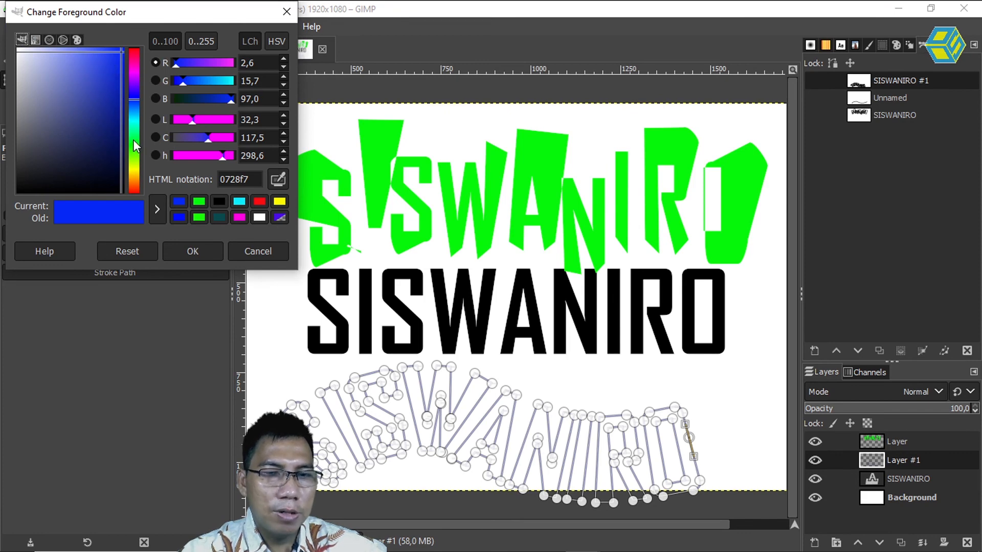
{"action": "left_click", "coordinate": [134, 170]}
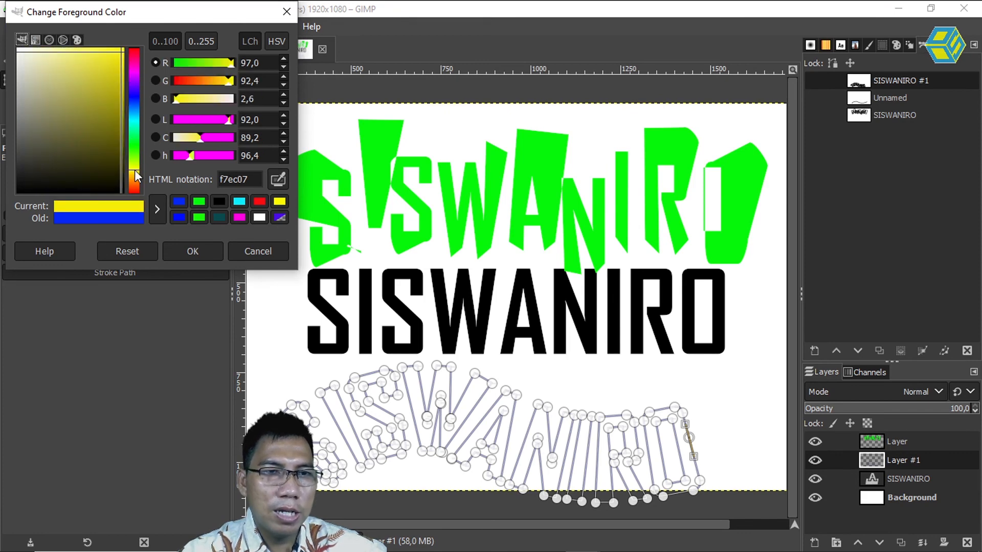
{"action": "left_click", "coordinate": [183, 247]}
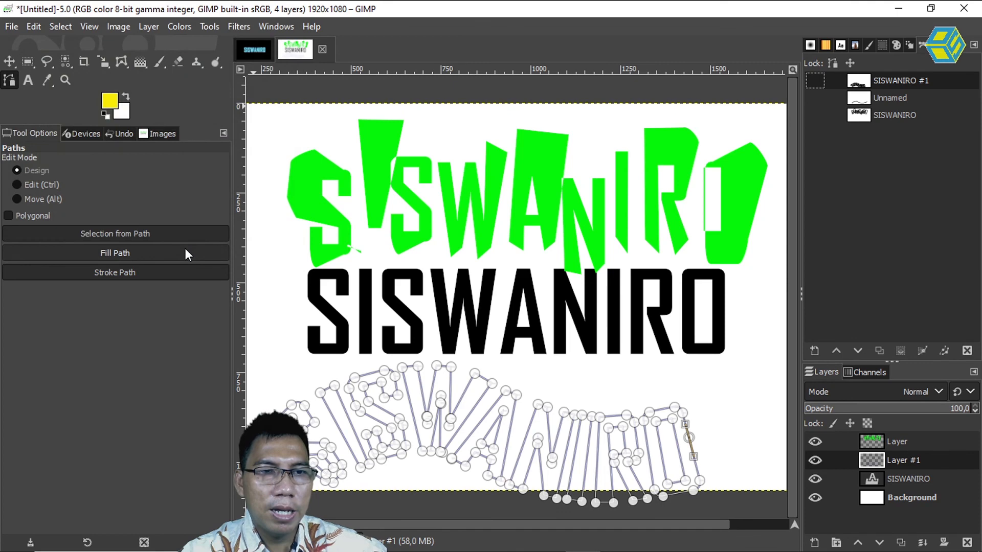
{"action": "left_click", "coordinate": [124, 253]}
{"action": "left_click", "coordinate": [171, 316]}
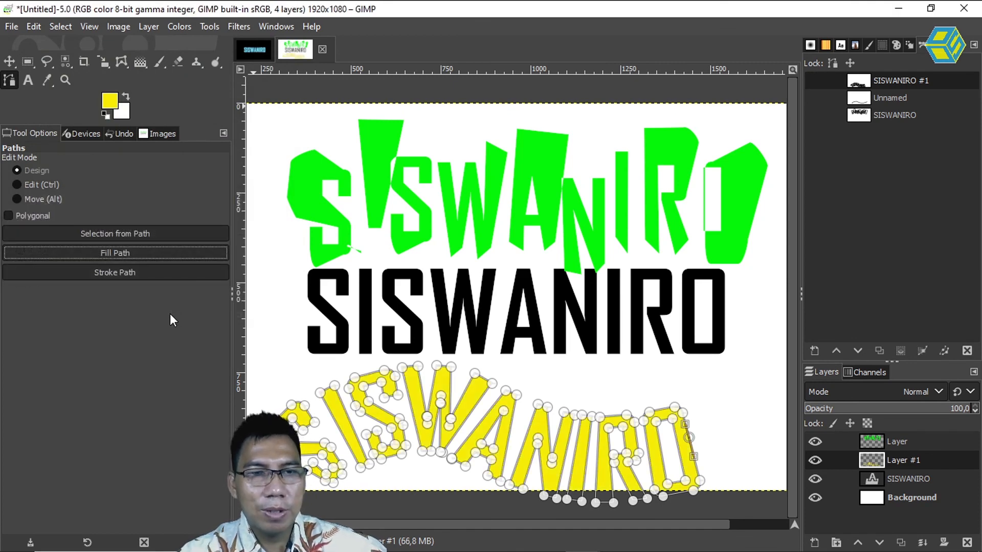
Step: Fill the bent text path with the Pine pattern instead of a solid color and display the available patterns
{"action": "left_click", "coordinate": [127, 254]}
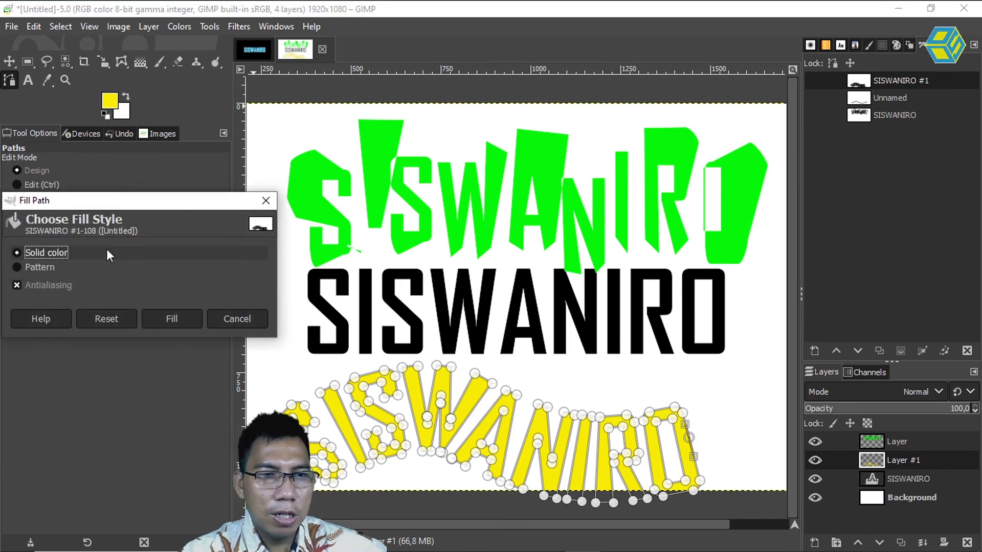
{"action": "left_click", "coordinate": [44, 264]}
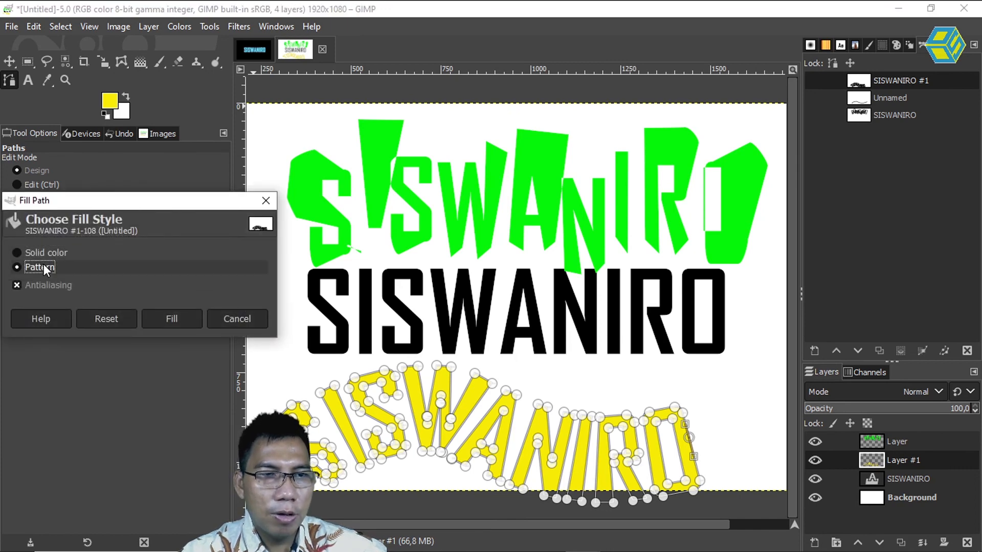
{"action": "left_click", "coordinate": [177, 320]}
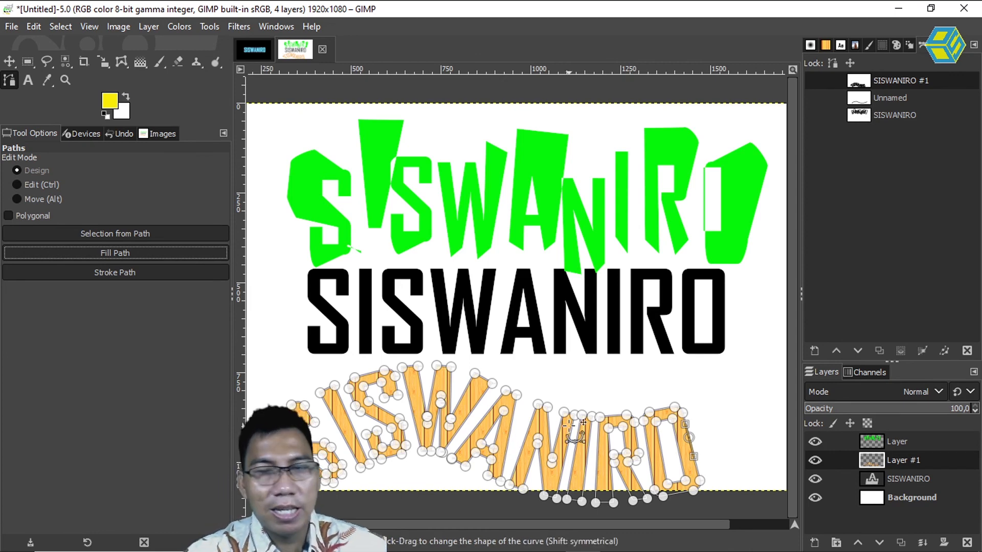
{"action": "left_click", "coordinate": [825, 45]}
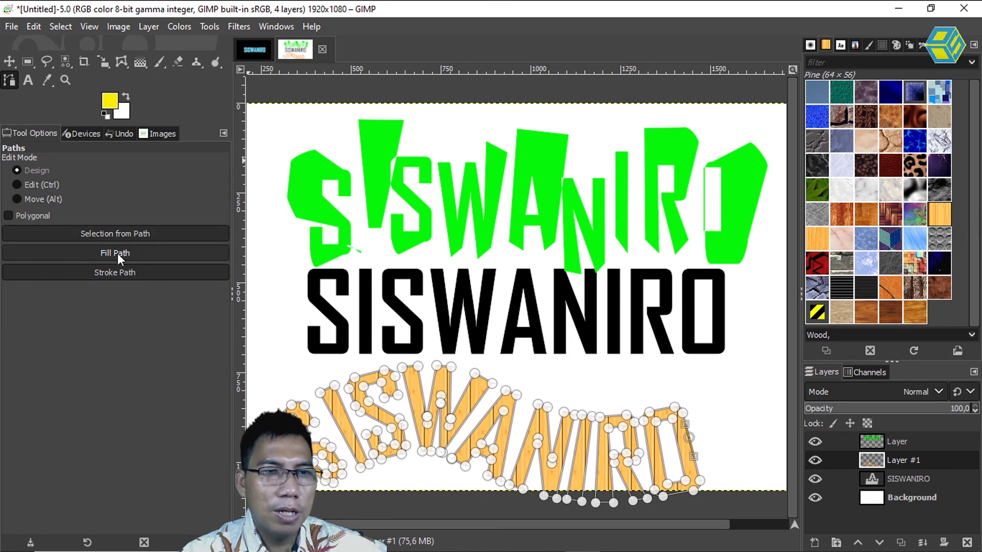
Step: Try filling the whole new layer with the Pine pattern, then undo that fill
{"action": "left_click", "coordinate": [34, 26]}
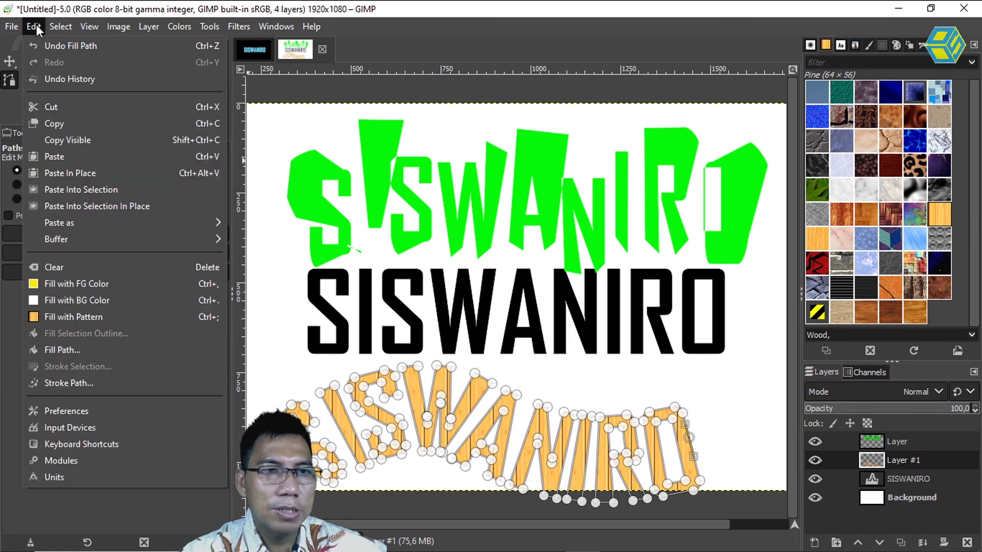
{"action": "left_click", "coordinate": [65, 316]}
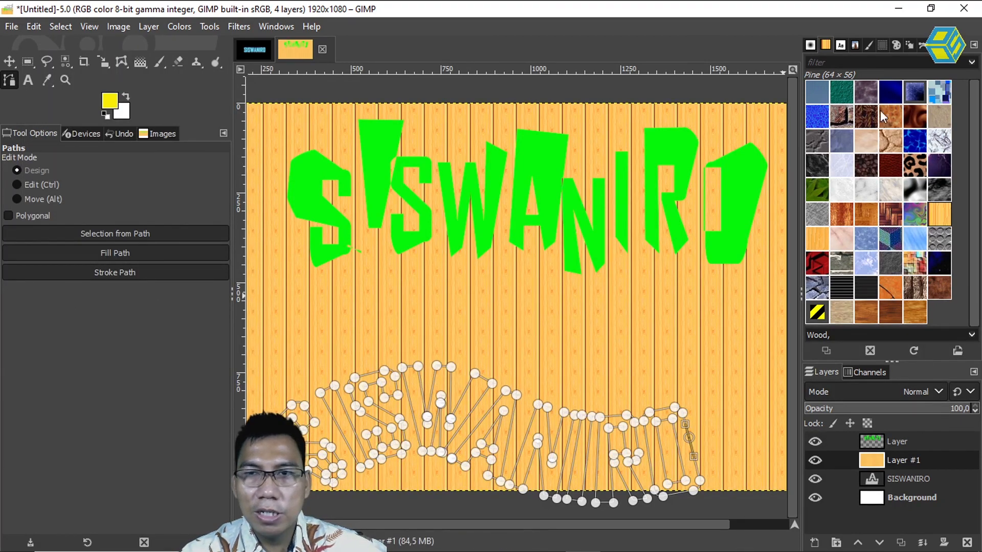
{"action": "left_click", "coordinate": [33, 26]}
{"action": "left_click", "coordinate": [46, 39]}
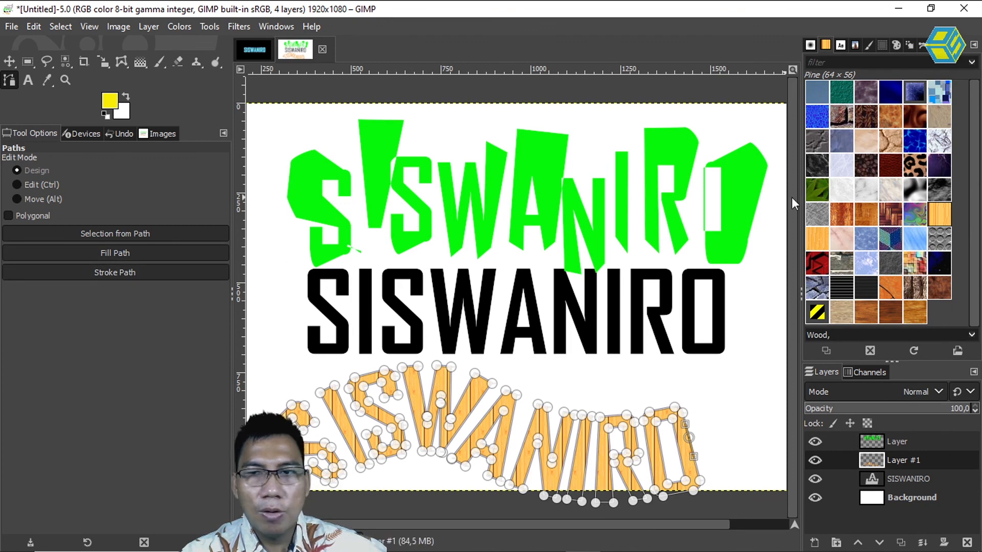
Step: Choose the Wood (96 × 96) pattern and fill the bent text path with it
{"action": "left_click", "coordinate": [869, 191]}
{"action": "left_click", "coordinate": [890, 239]}
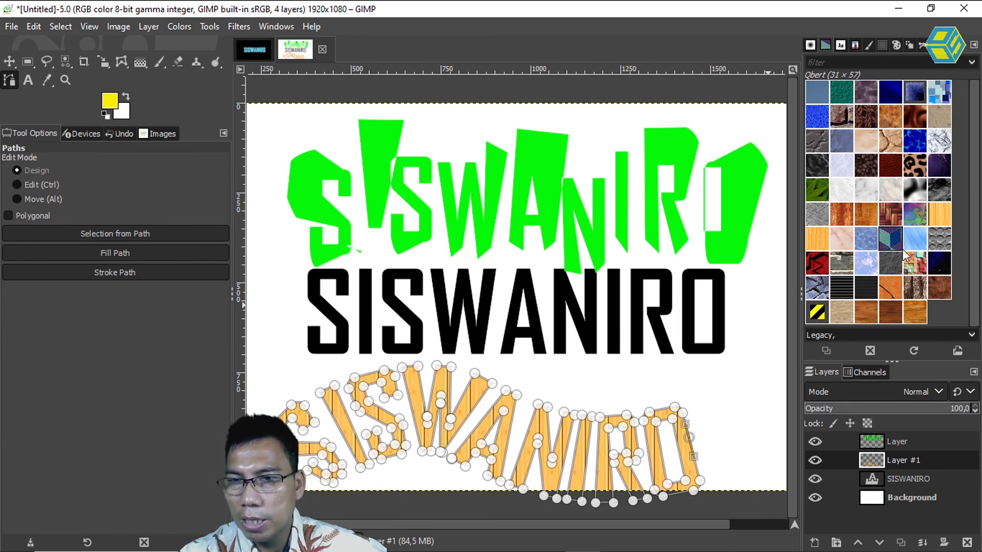
{"action": "left_click", "coordinate": [842, 310]}
{"action": "left_click", "coordinate": [109, 254]}
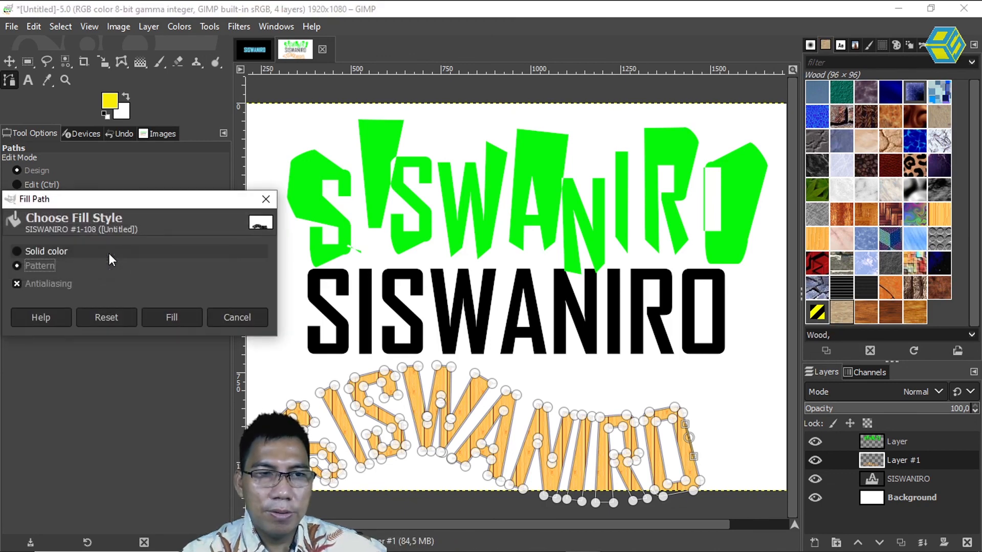
{"action": "left_click", "coordinate": [171, 317]}
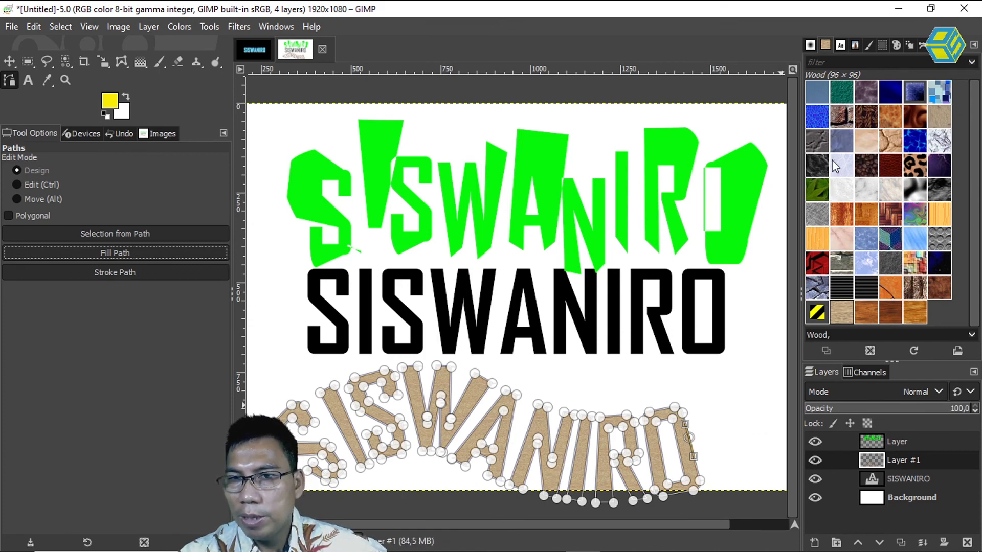
Step: Choose the Blue Web pattern and fill the bent text path with it
{"action": "left_click", "coordinate": [817, 125]}
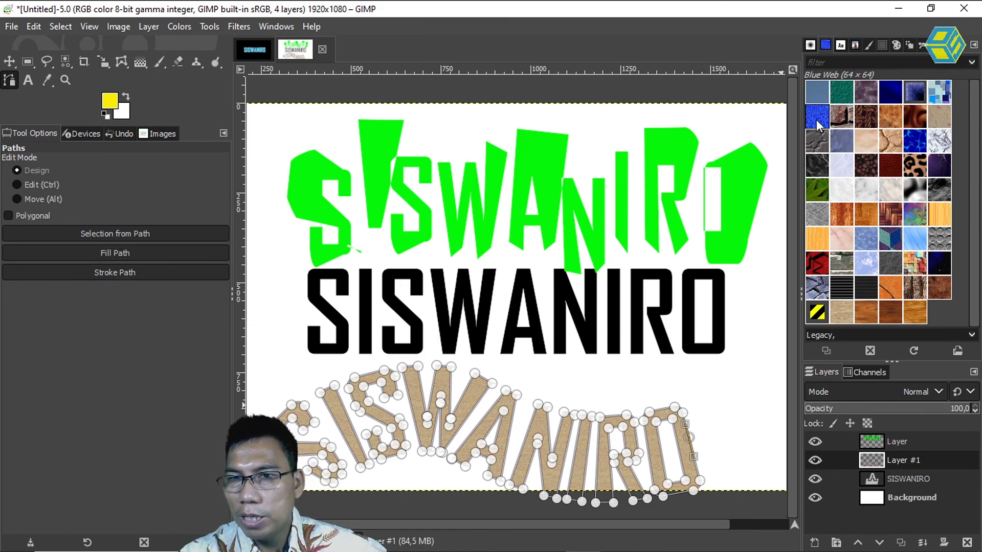
{"action": "left_click", "coordinate": [131, 251]}
{"action": "left_click", "coordinate": [172, 316]}
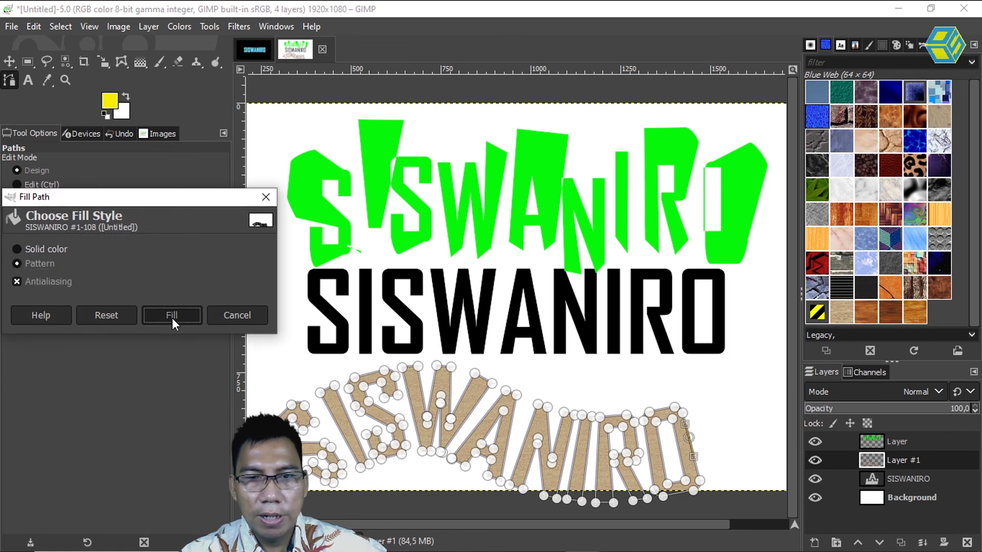
Step: Choose the Dried mud pattern and fill the bent text path with it
{"action": "left_click", "coordinate": [889, 140]}
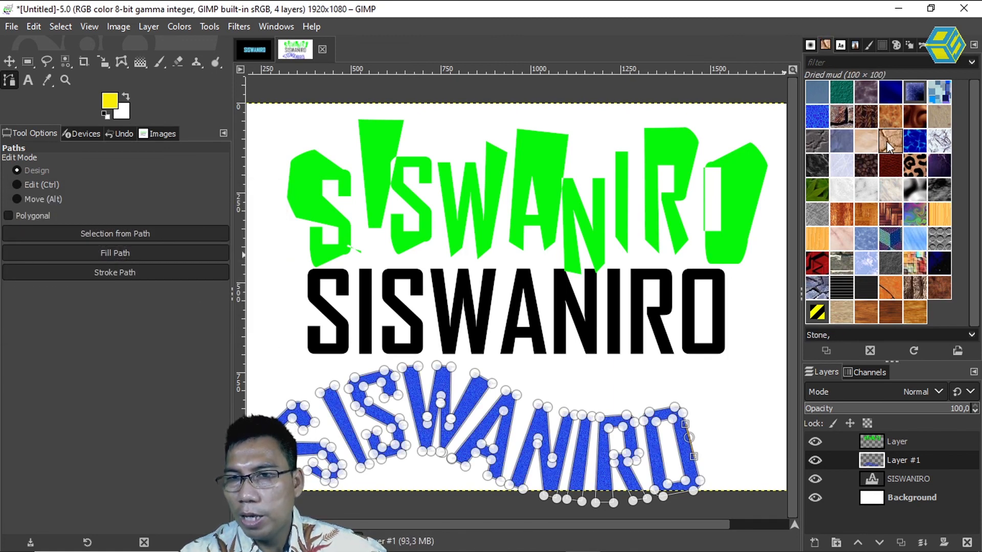
{"action": "left_click", "coordinate": [103, 254]}
{"action": "left_click", "coordinate": [168, 320]}
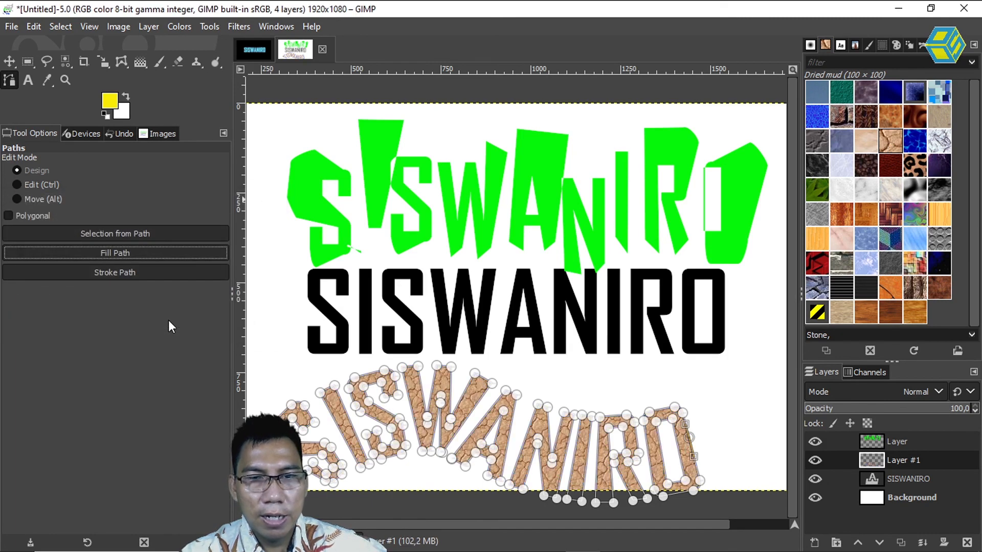